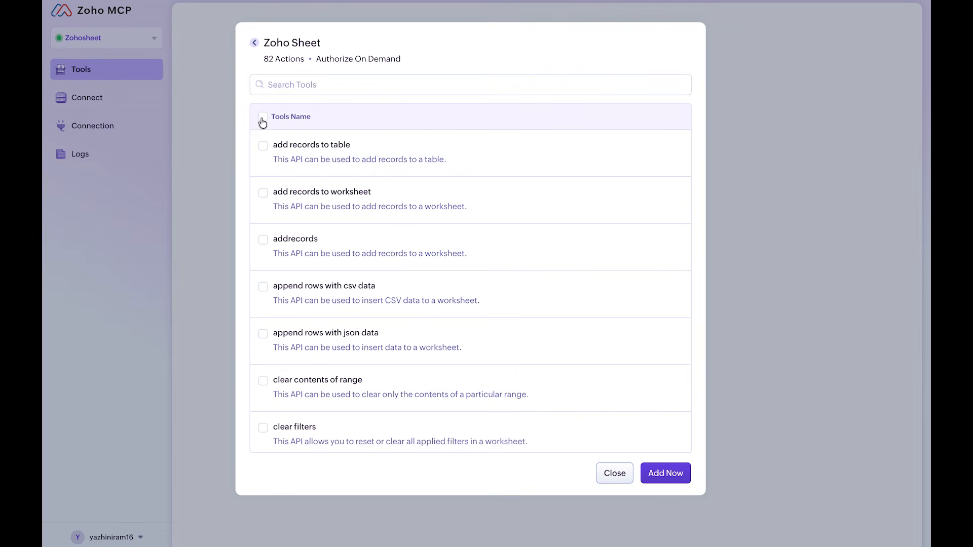
- Select all Zoho Sheet tools, review the list, and add them to the MCP server
left_click(262, 118)
scroll(549, 386, "down", 2)
scroll(549, 386, "down", 5)
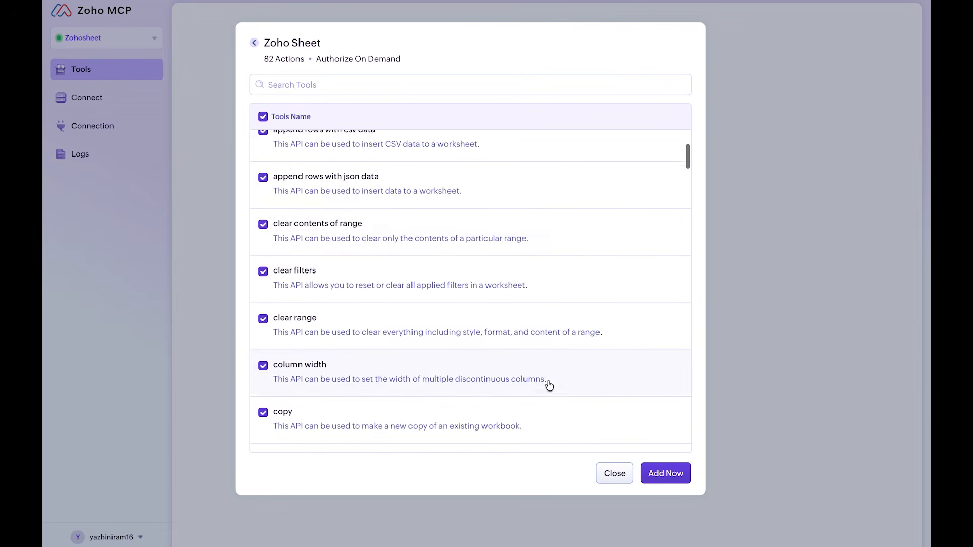
scroll(549, 386, "down", 3)
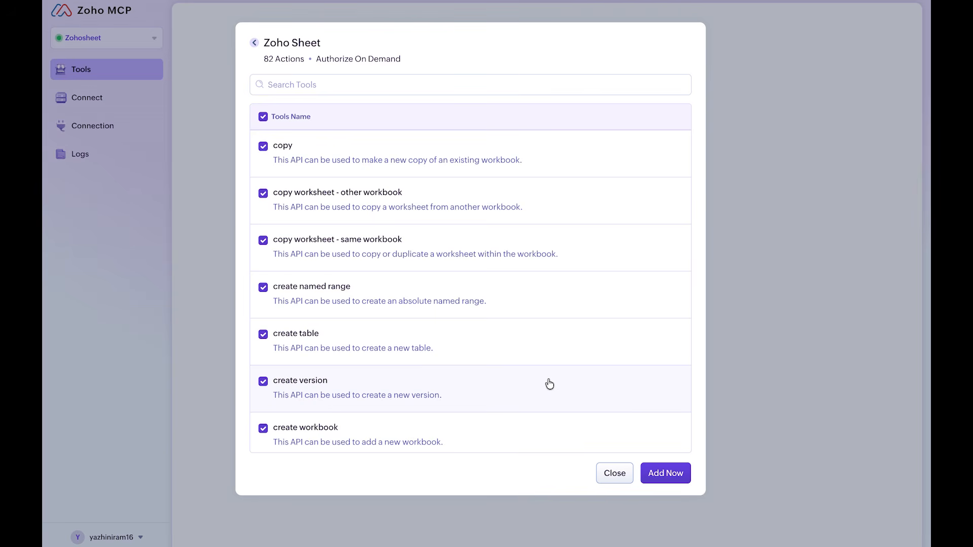
scroll(549, 384, "down", 8)
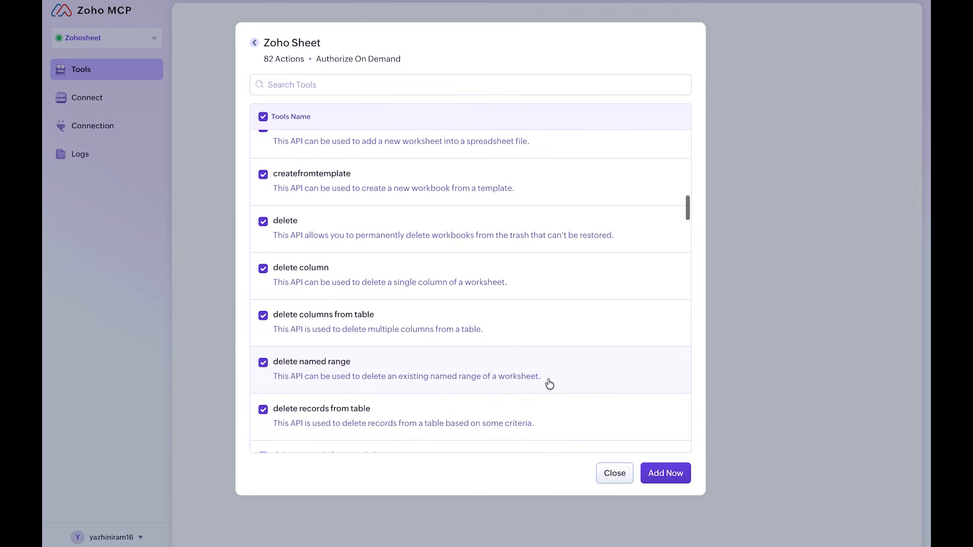
scroll(549, 384, "down", 4)
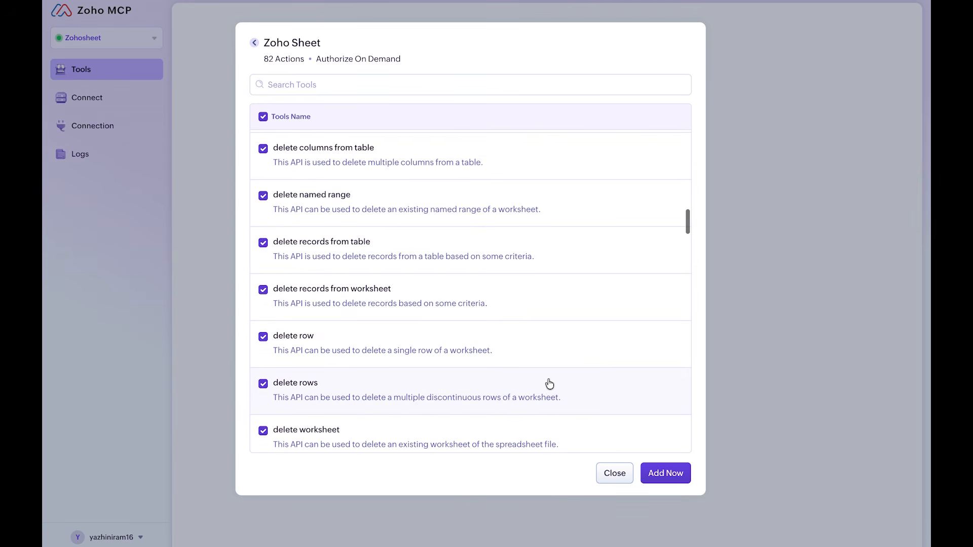
scroll(549, 383, "down", 2)
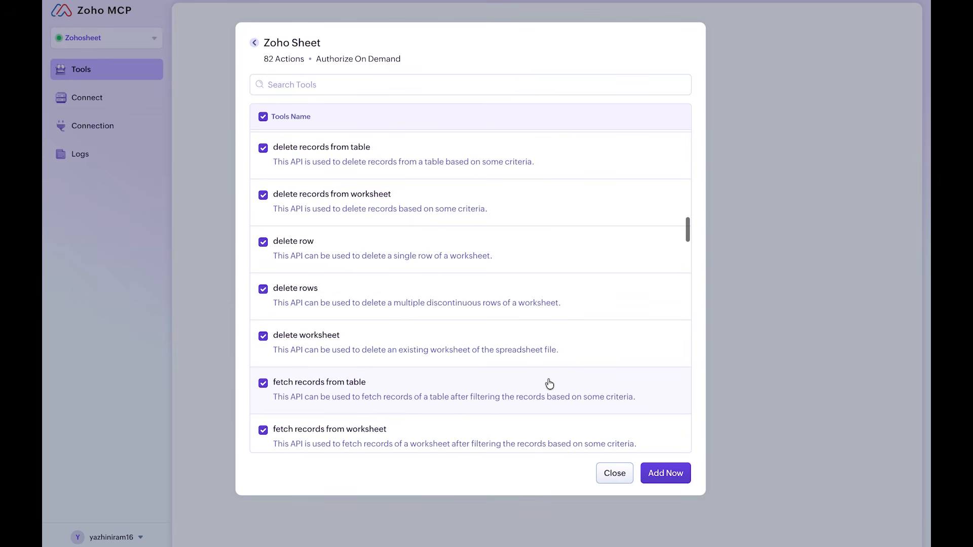
scroll(549, 383, "down", 5)
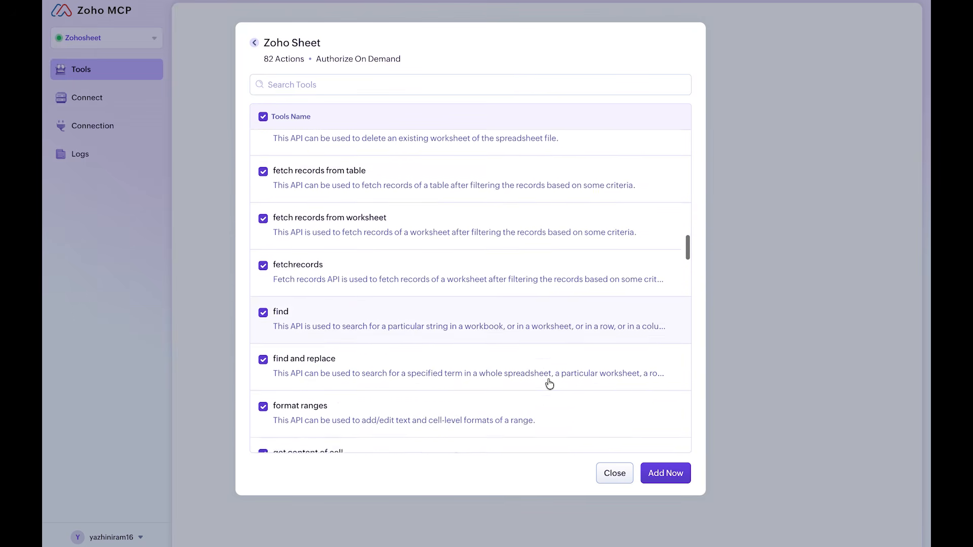
scroll(549, 383, "down", 3)
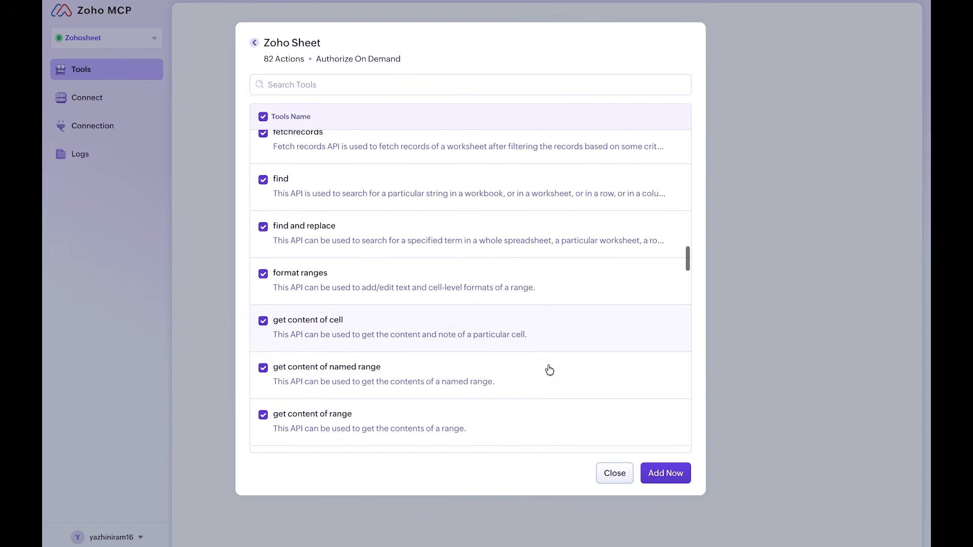
scroll(550, 369, "down", 1)
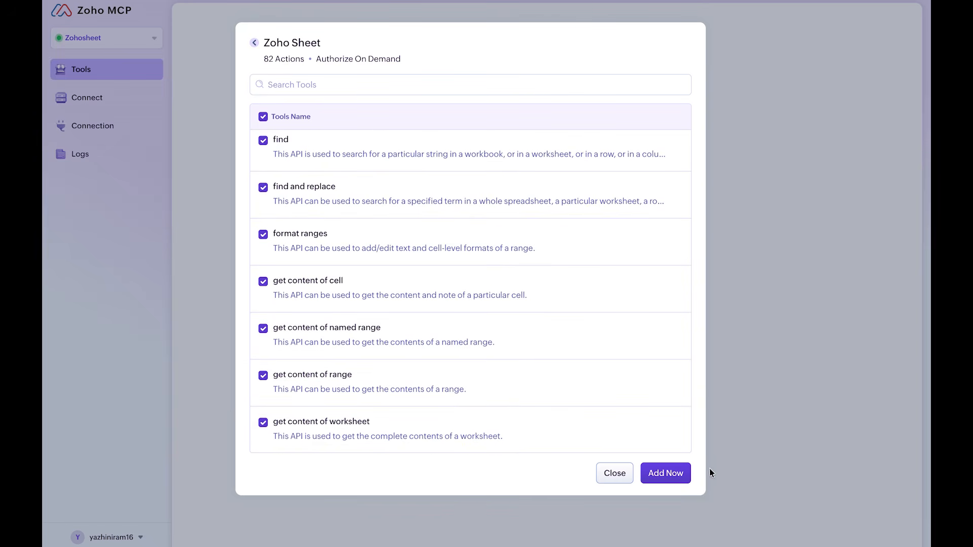
left_click(666, 473)
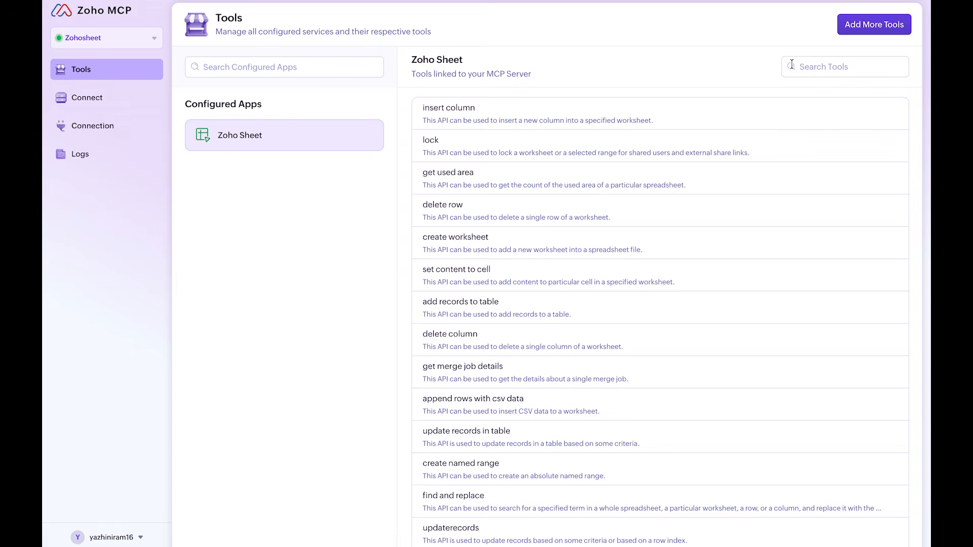
- View the catalog of further Zoho products that can be added, and close it
left_click(887, 29)
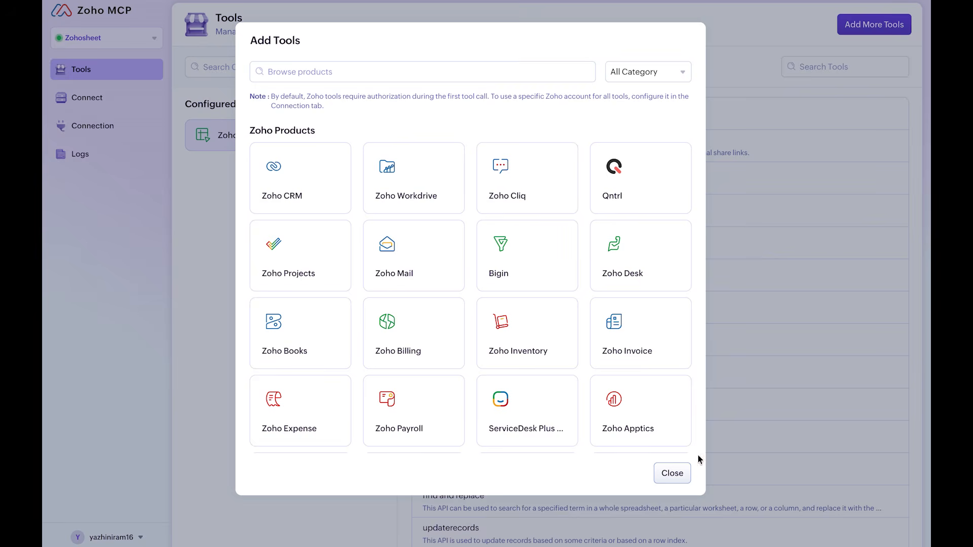
left_click(671, 472)
- Change the authorization type for Zoho services to Authorize via Connection
left_click(84, 127)
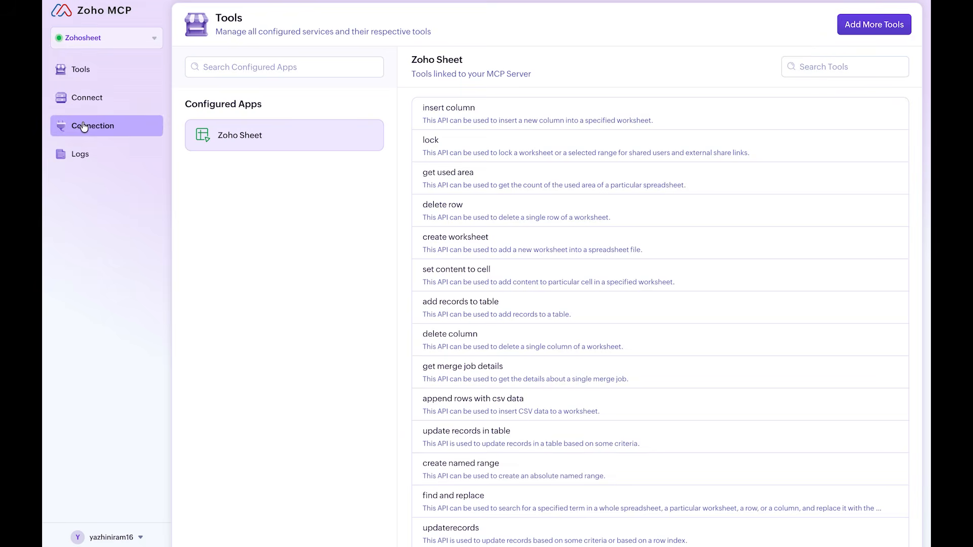
left_click(875, 108)
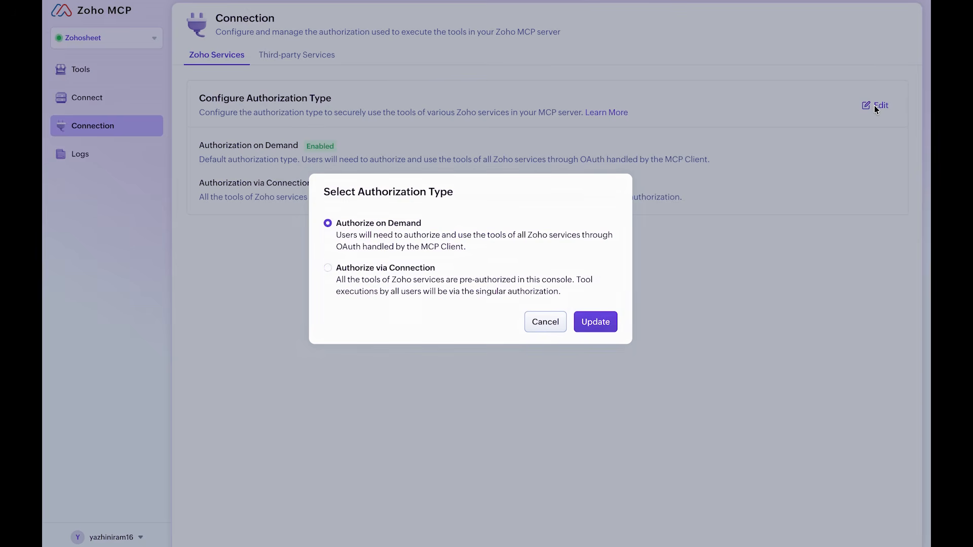
left_click(482, 289)
left_click(592, 322)
- Authorize the Zoho Sheet connection, allowing MCP to access the listed WorkDrive and Sheet data
left_click(895, 320)
left_click(851, 344)
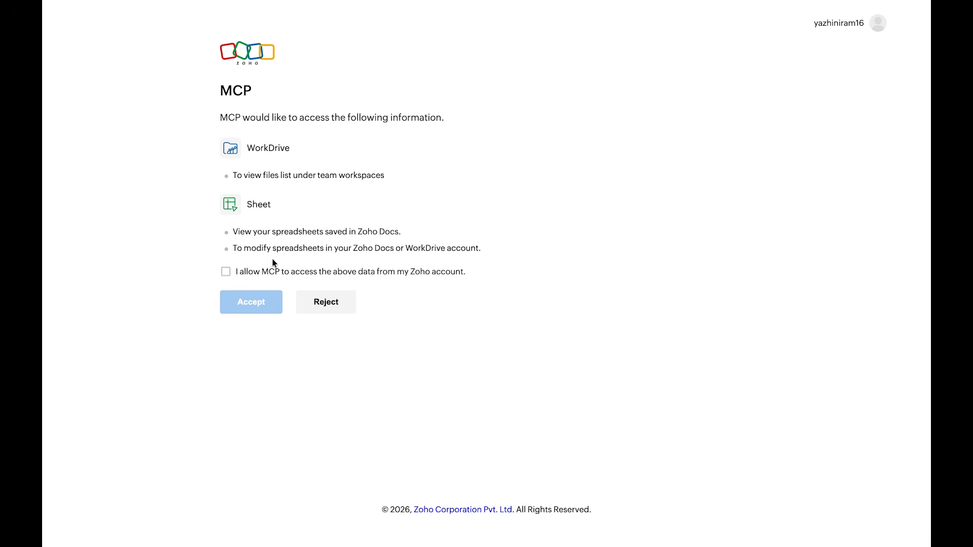
left_click(229, 271)
left_click(254, 302)
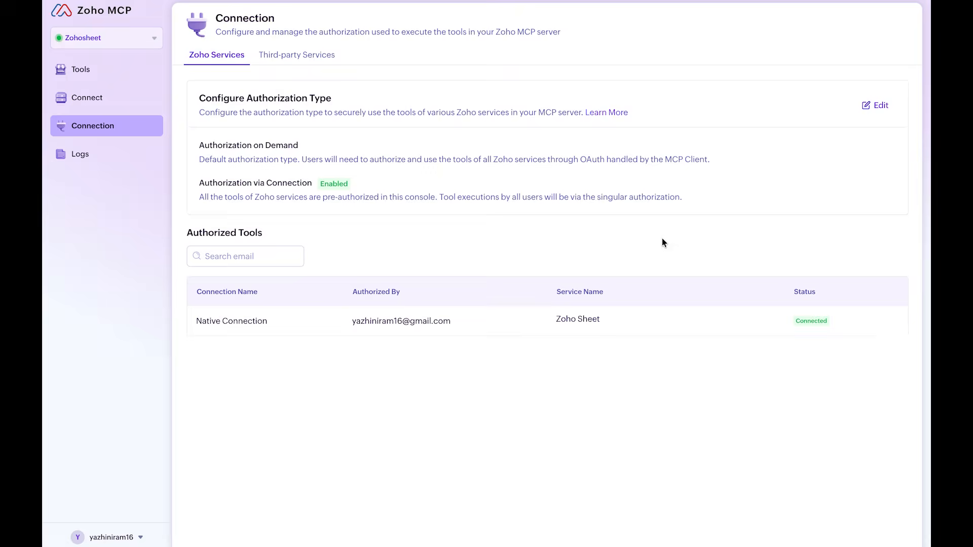
- Copy the server URL for connecting MCP clients to this Zoho MCP server
left_click(100, 102)
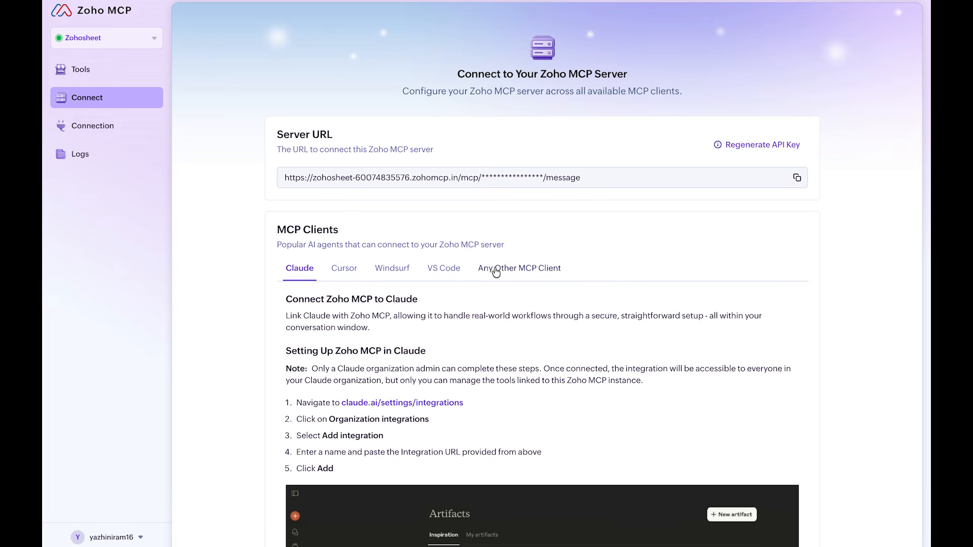
scroll(499, 272, "down", 1)
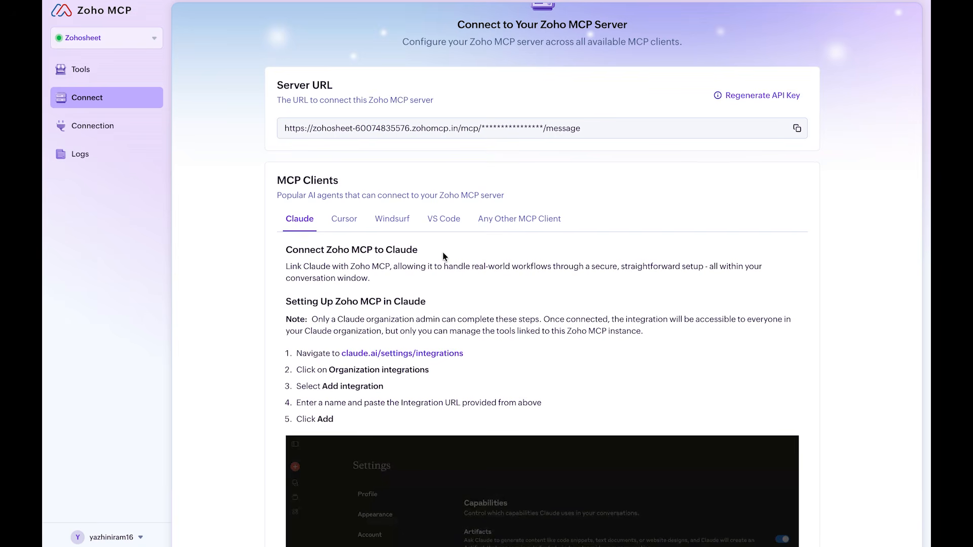
left_click(789, 130)
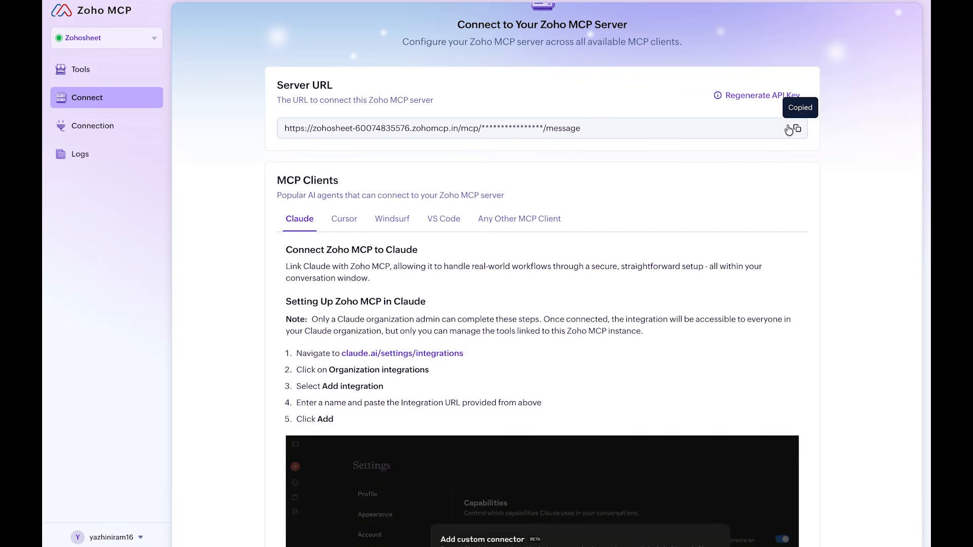
scroll(610, 144, "up", 2)
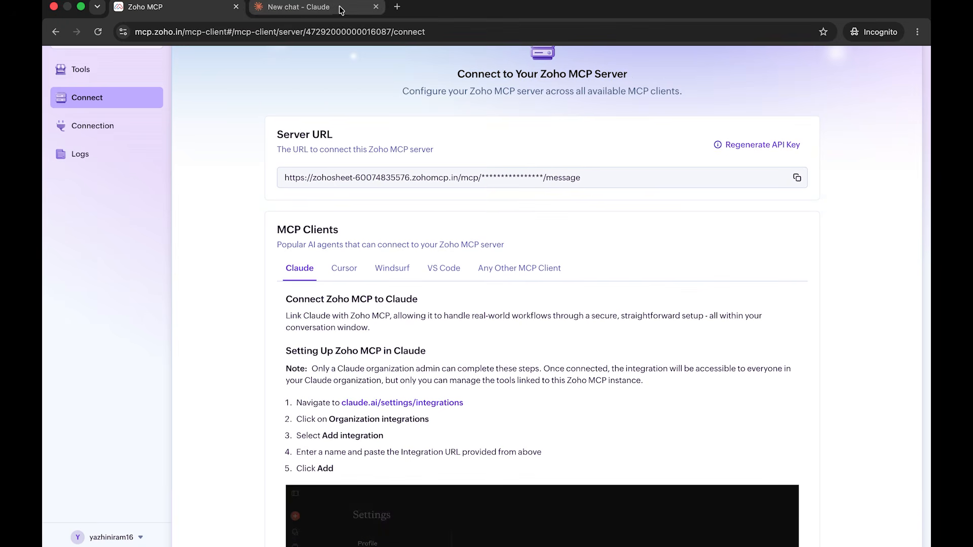
- Switch to Claude and start adding a custom connector in its connector settings
left_click(338, 9)
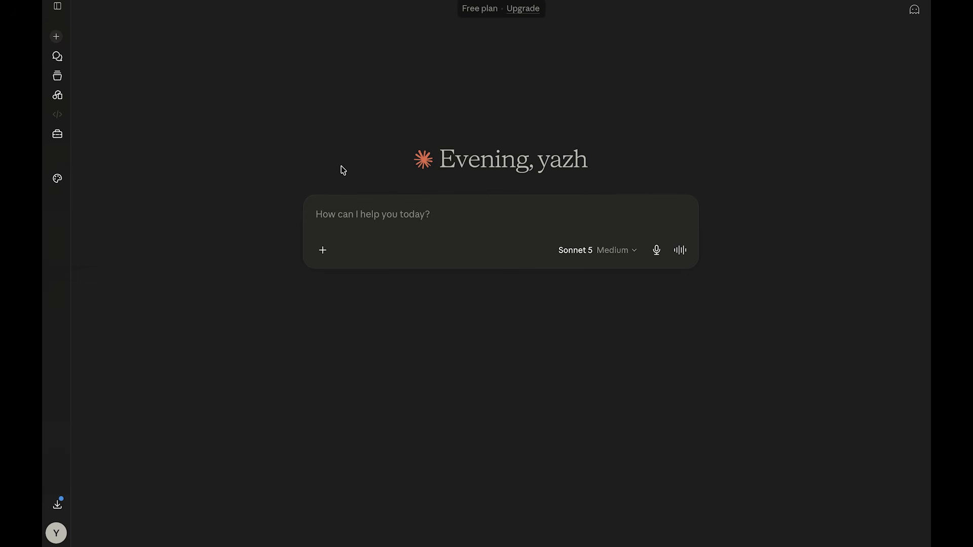
mouse_move(182, 13)
left_click(56, 533)
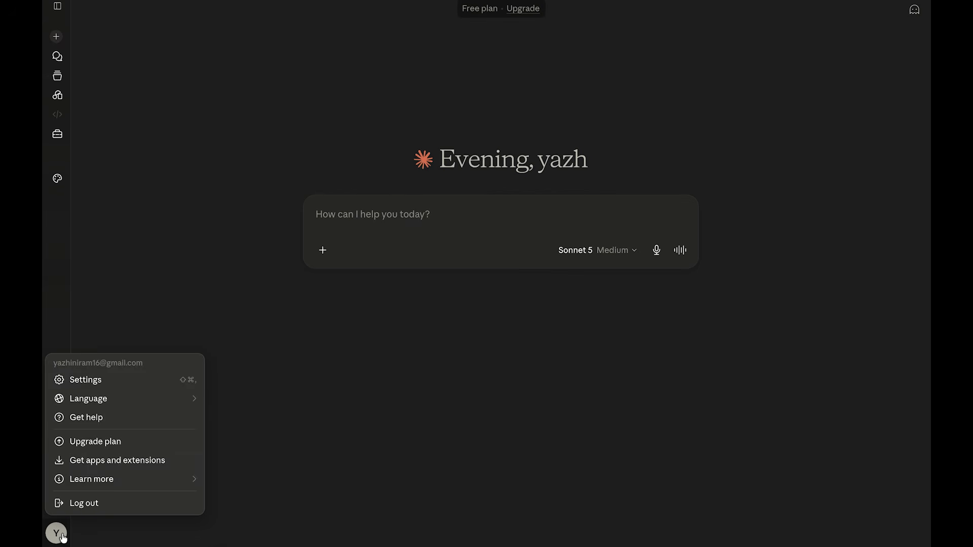
left_click(81, 382)
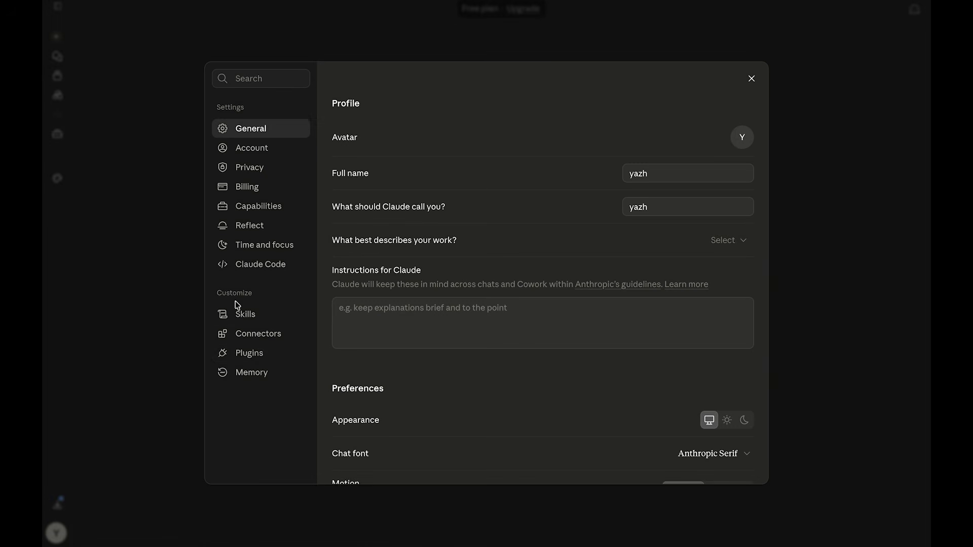
left_click(271, 335)
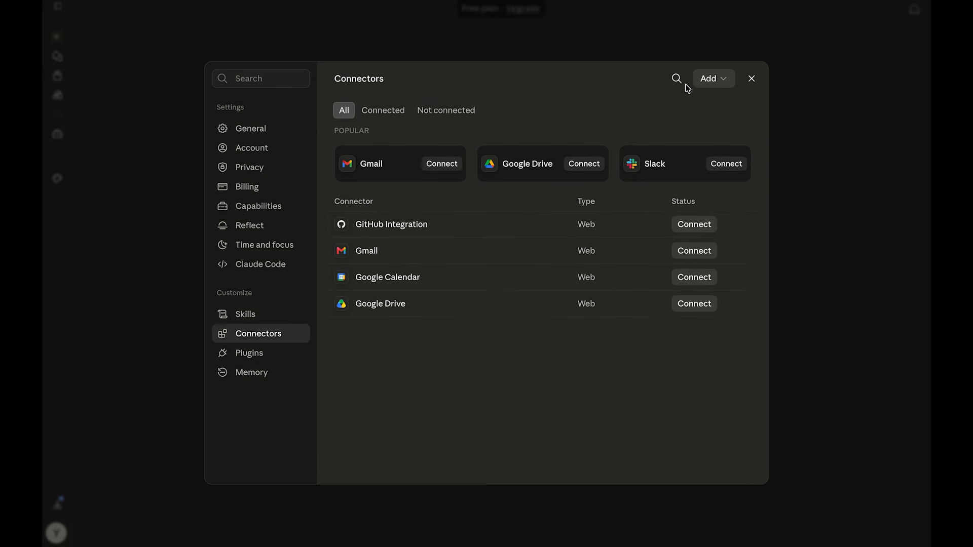
left_click(720, 77)
left_click(716, 122)
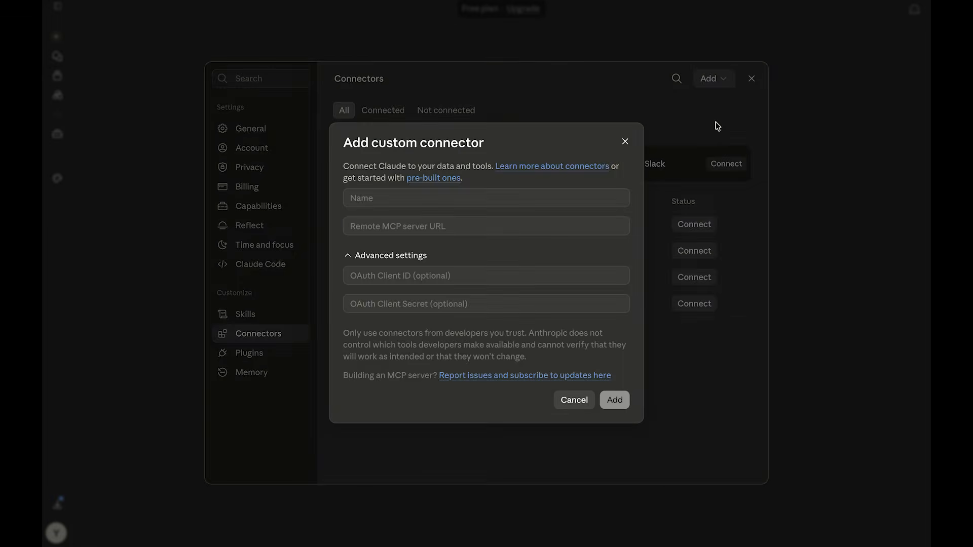
- Name the connector Sheet, paste the MCP server URL containing the API key, and add the connector without advanced settings
left_click(513, 197)
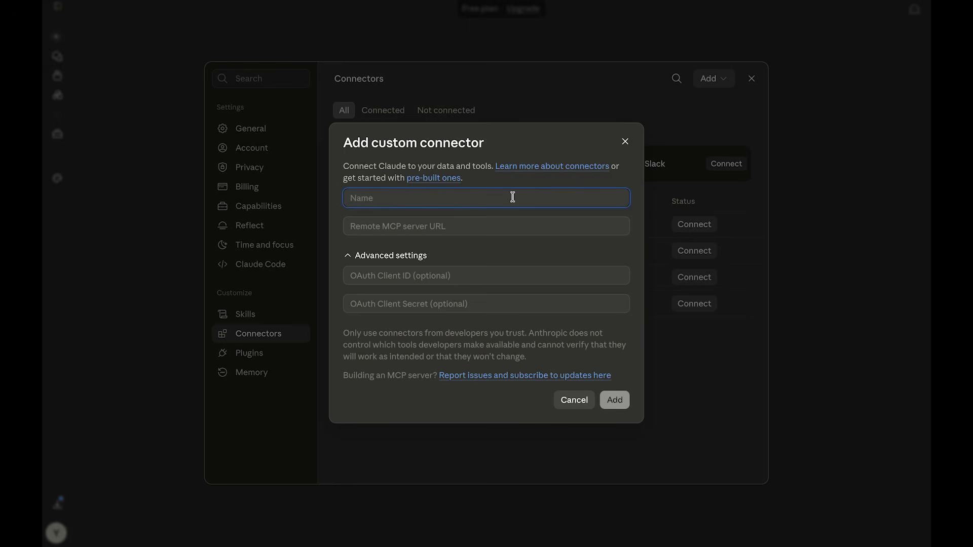
type("Sheet")
left_click(504, 217)
key("ctrl+v")
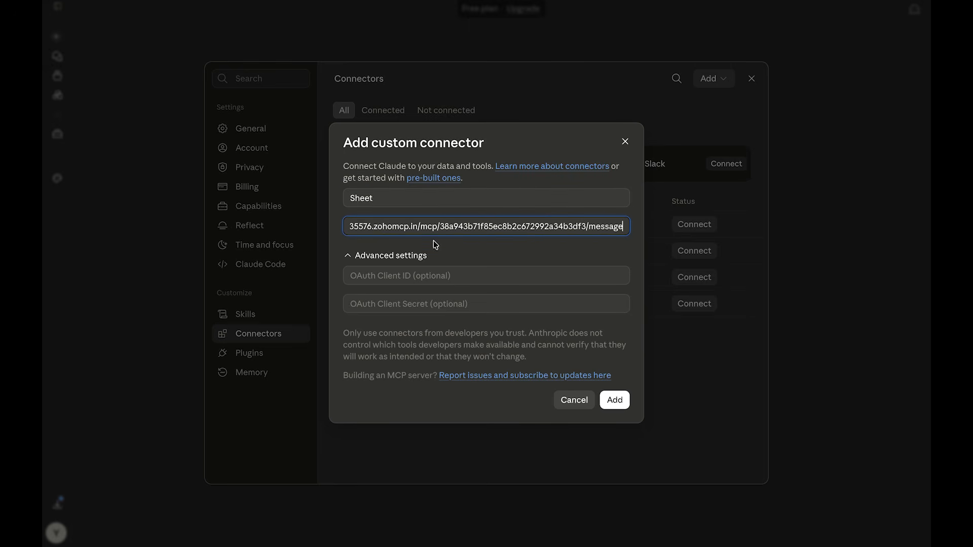
left_click(341, 257)
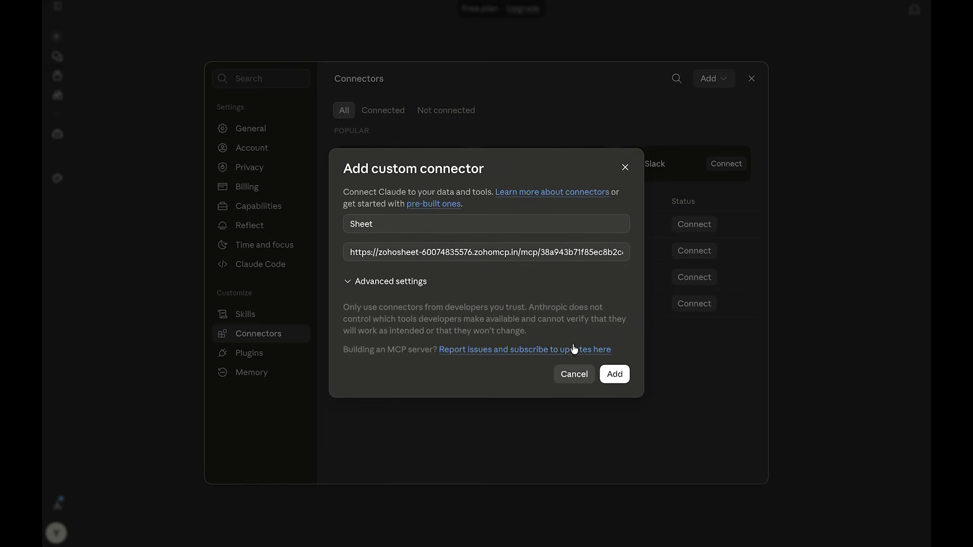
left_click(615, 373)
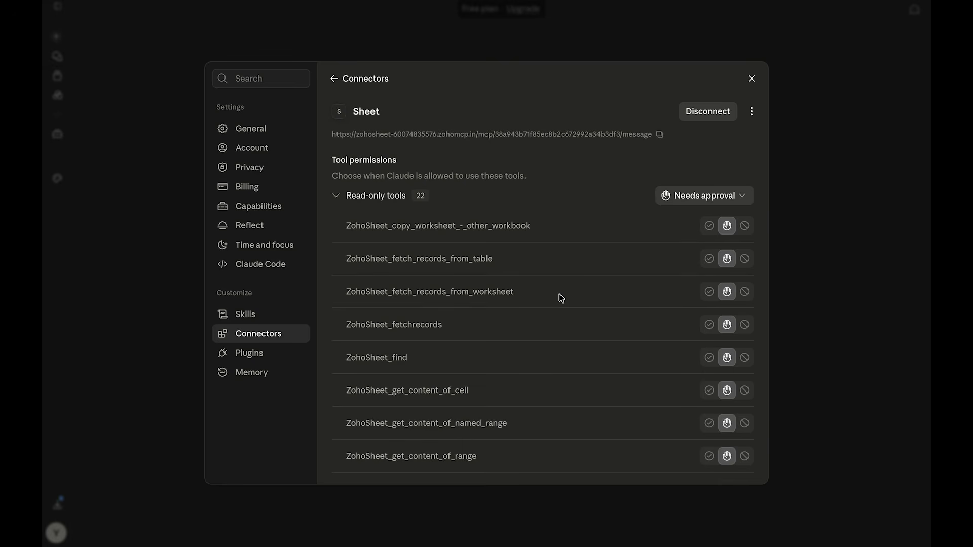
- Review the Sheet connector's permissions for read-only and write/delete tools, and close the settings
scroll(559, 295, "down", 3)
scroll(559, 295, "down", 10)
scroll(560, 298, "down", 5)
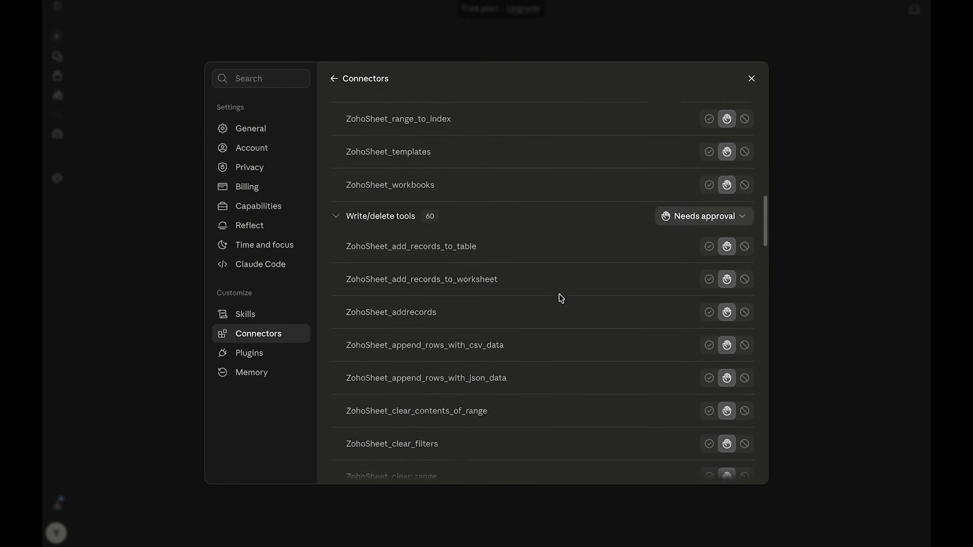
left_click(751, 79)
- Ask Claude "Are you connected to my MCP server?"
left_click(436, 206)
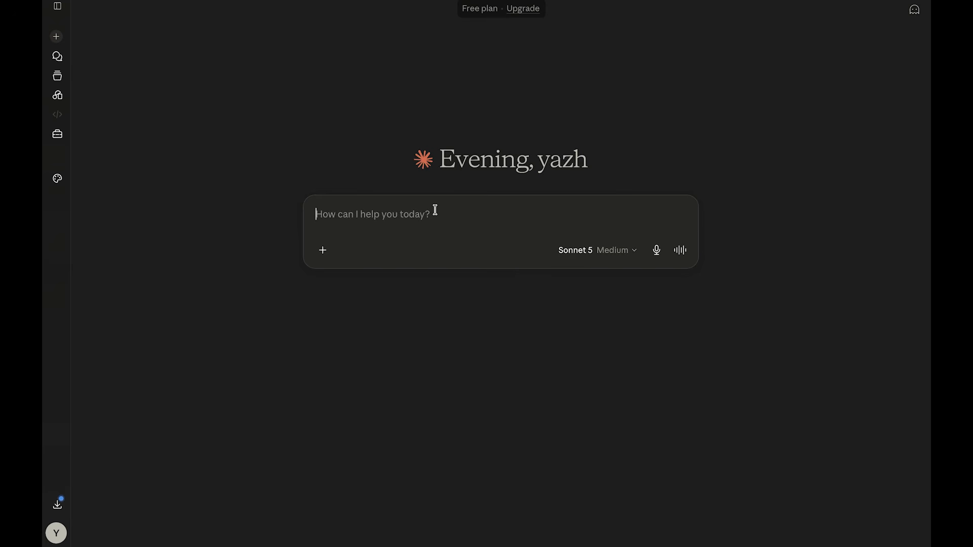
type("Are you a")
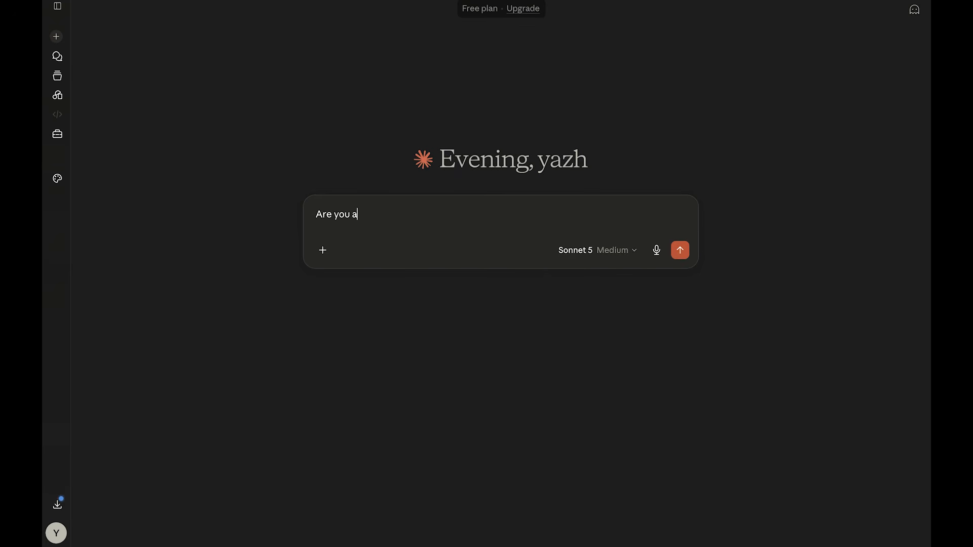
key("BackSpace")
type("connected to my M")
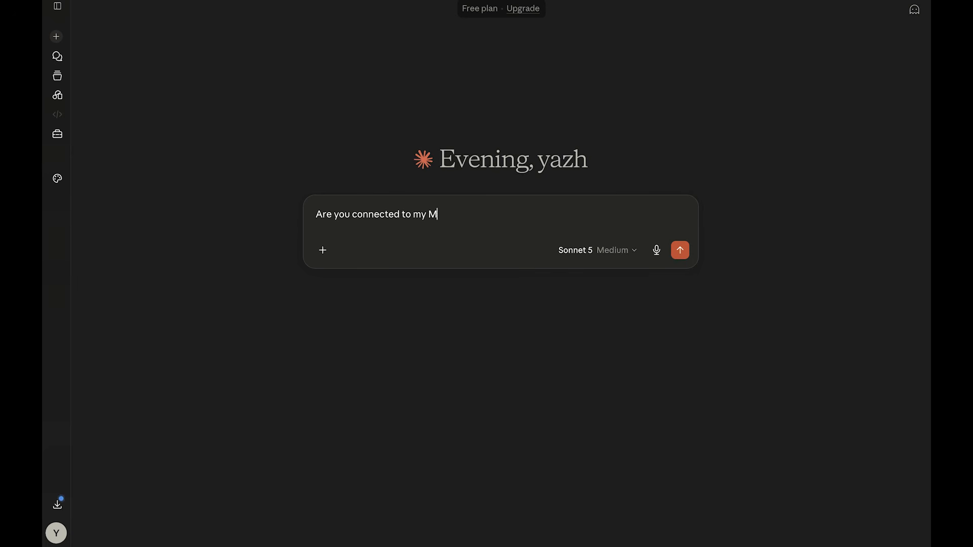
type("CP server?")
key("Return")
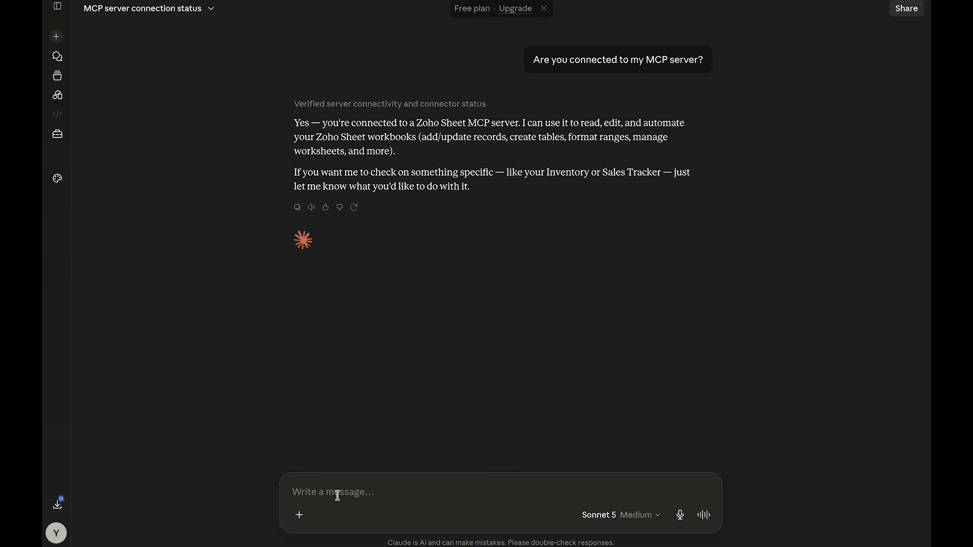
- Send Claude the request "Create a new workbook called Sheet"
type("Create a n")
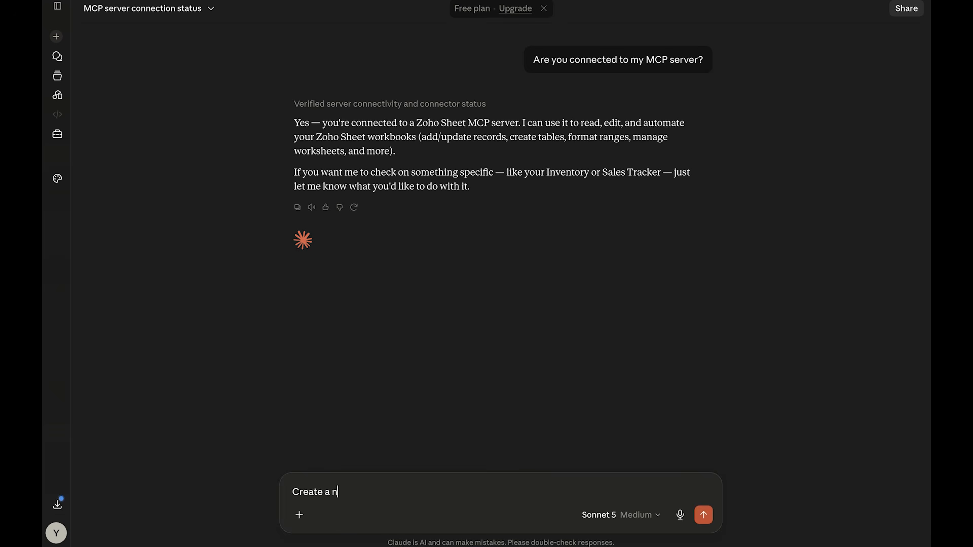
type("ew workbook called Sheet")
key("Return")
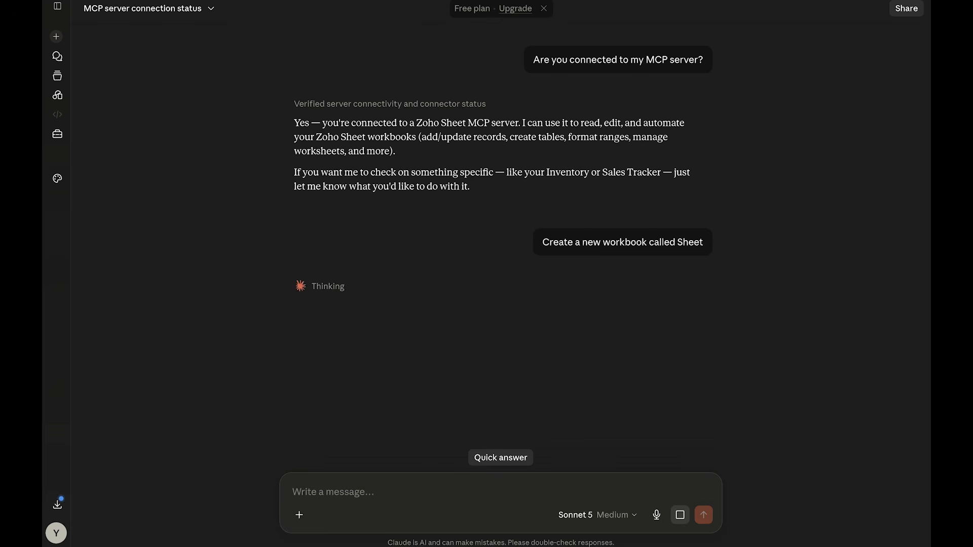
- Open the Zoho Sheet spreadsheet list at sheet.zoho.in in a new browser tab
left_click(400, 8)
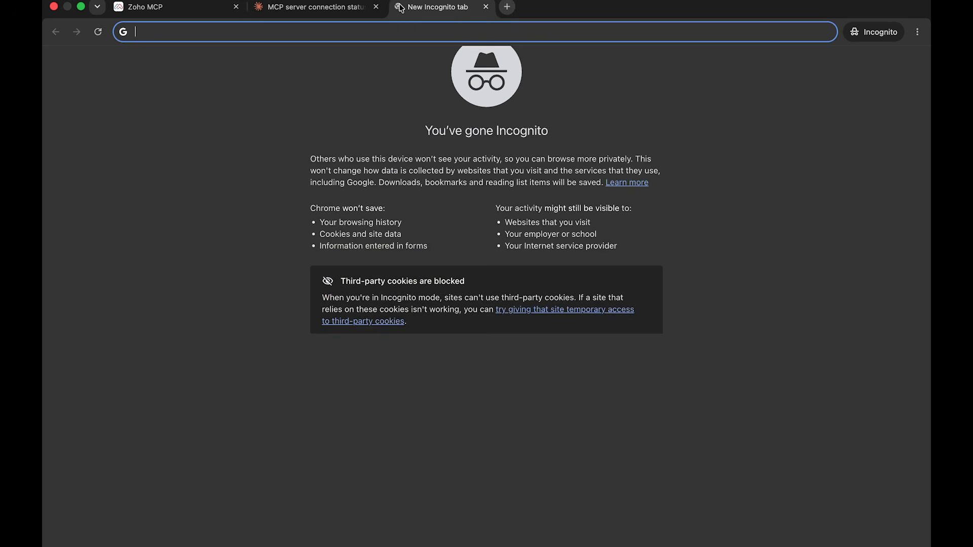
type("sheet.zoho.in")
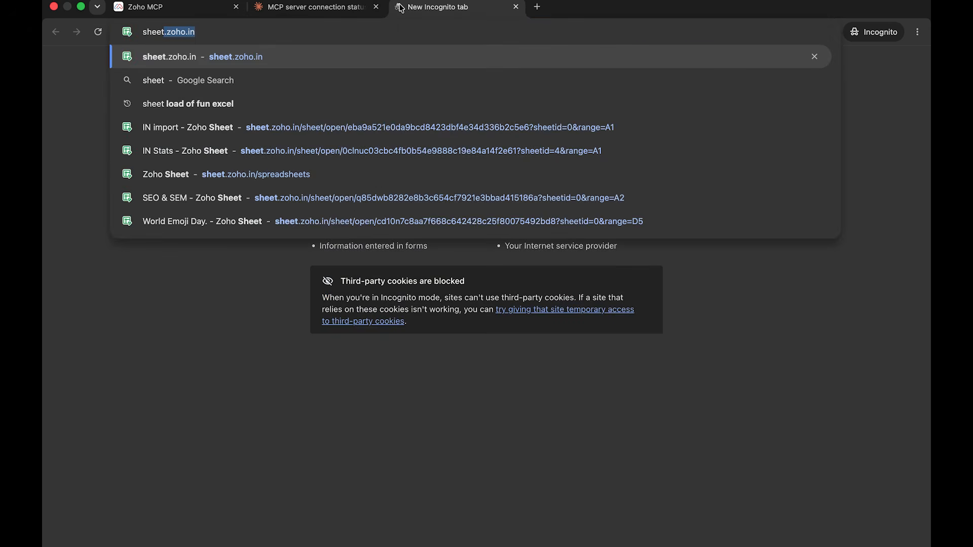
key("Return")
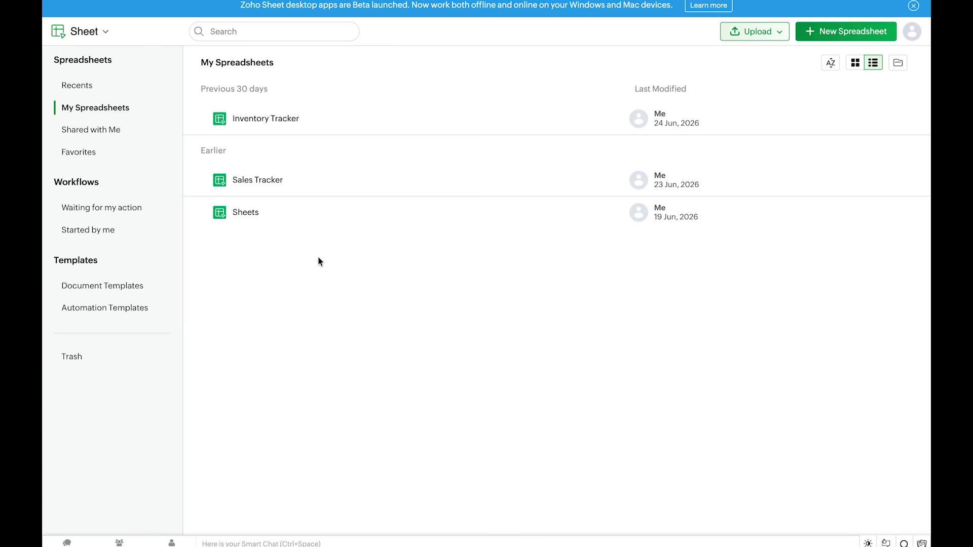
- Always allow Claude to use the ZohoSheet create workbook tool, and reload the Zoho Sheet list to check for the new workbook
left_click(314, 7)
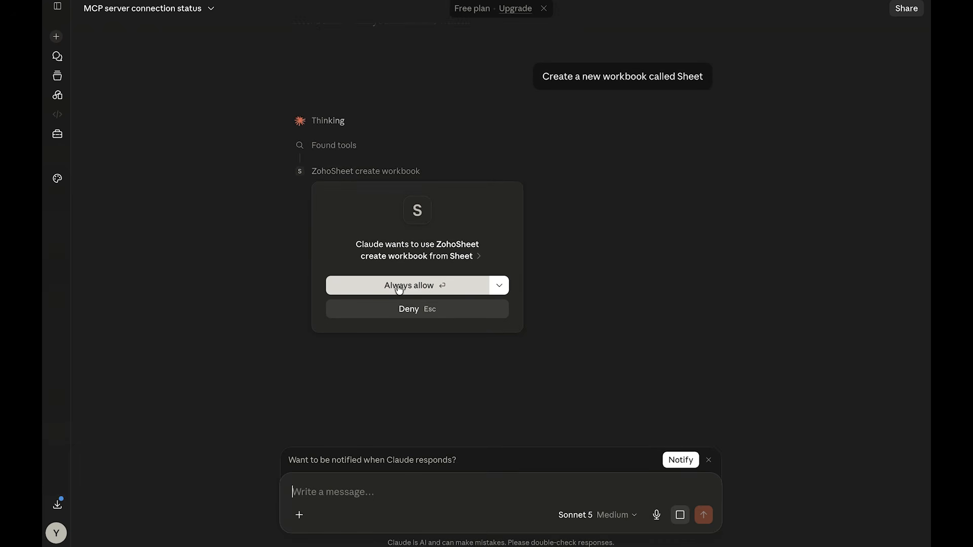
left_click(398, 287)
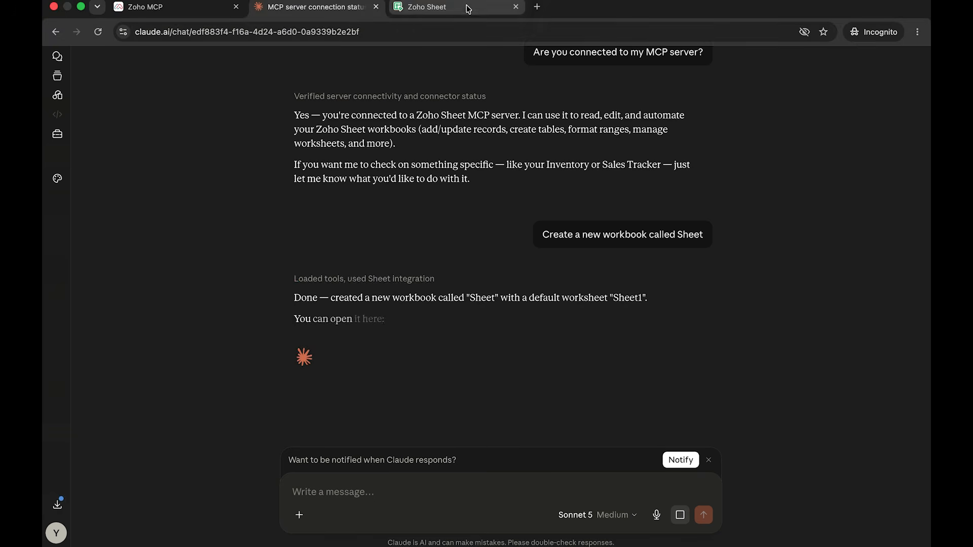
left_click(468, 9)
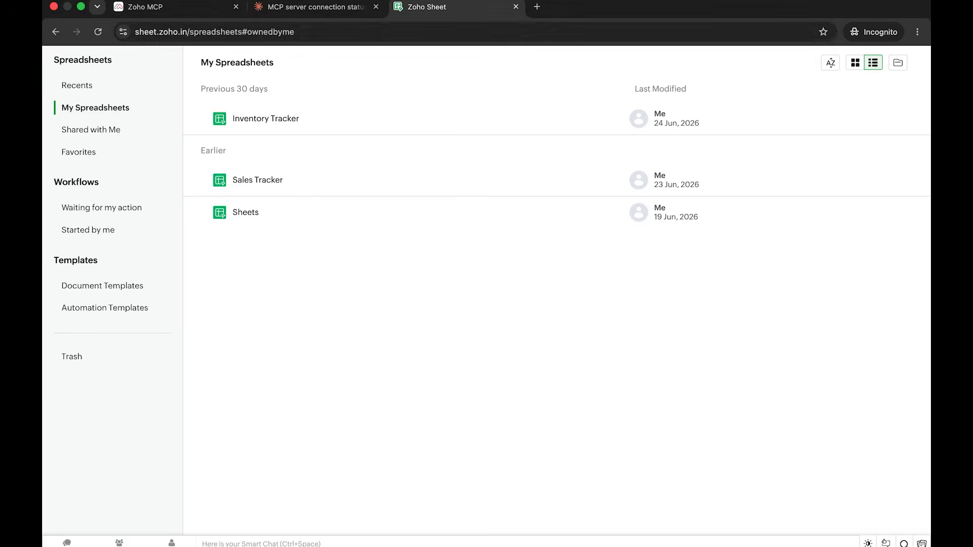
left_click(100, 33)
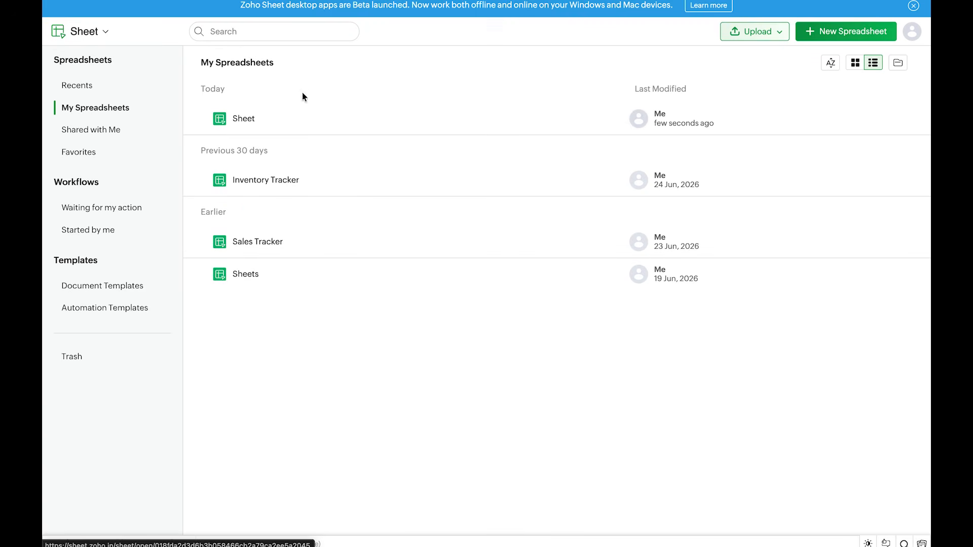
left_click(313, 11)
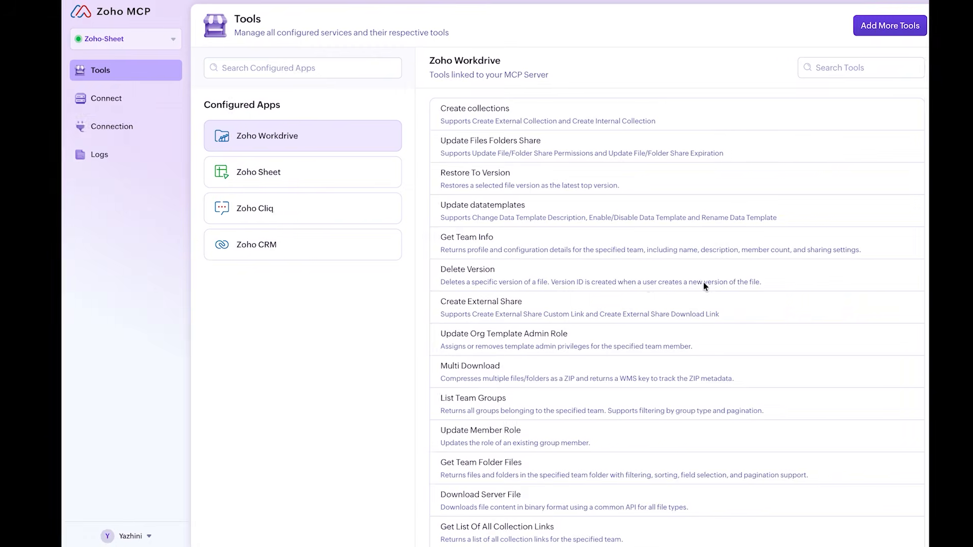
- Read the VS Code setup instructions on the Zoho MCP server's Connect page
left_click(99, 100)
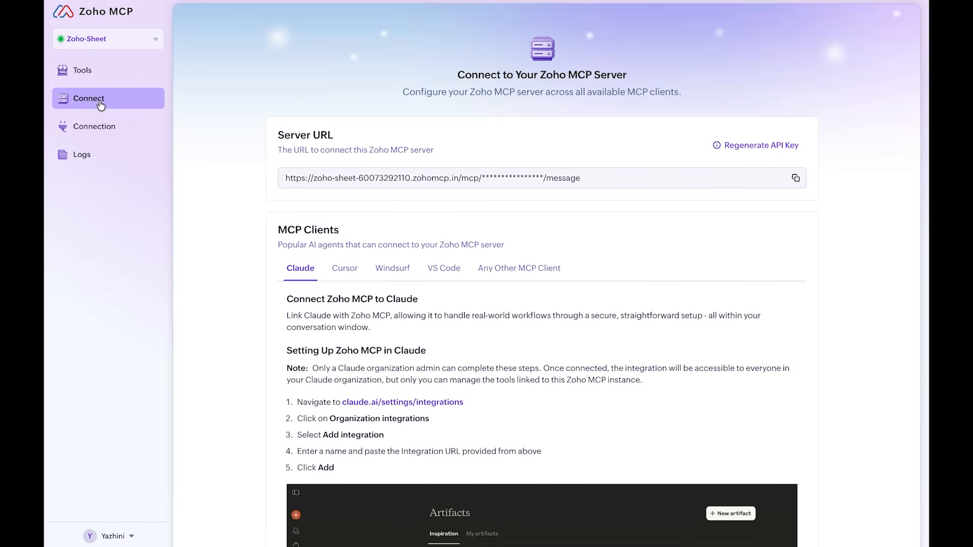
left_click(443, 268)
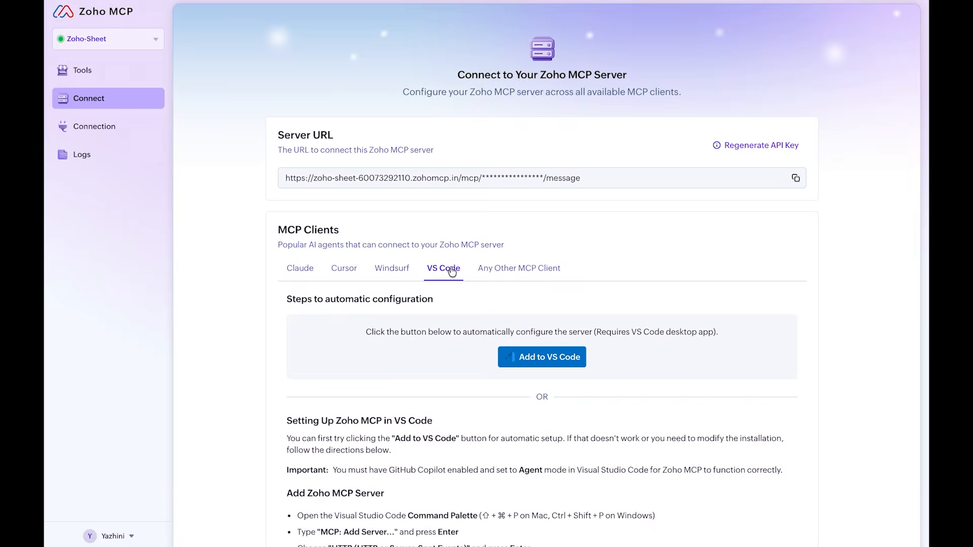
scroll(646, 367, "down", 1)
scroll(647, 372, "down", 1)
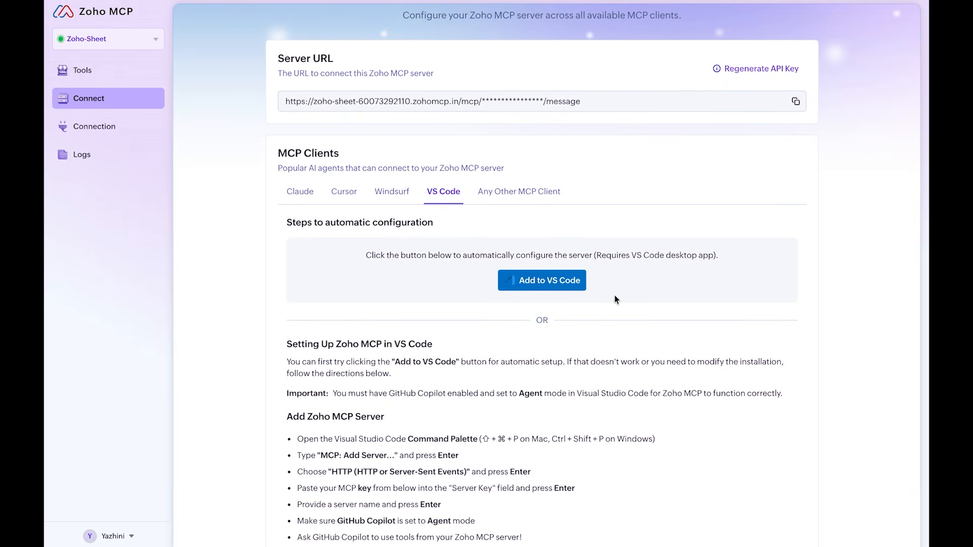
- Switch to Visual Studio Code and send the chat agent the request "Connect to my MCP server Zoho Sheet"
key("ctrl+Left")
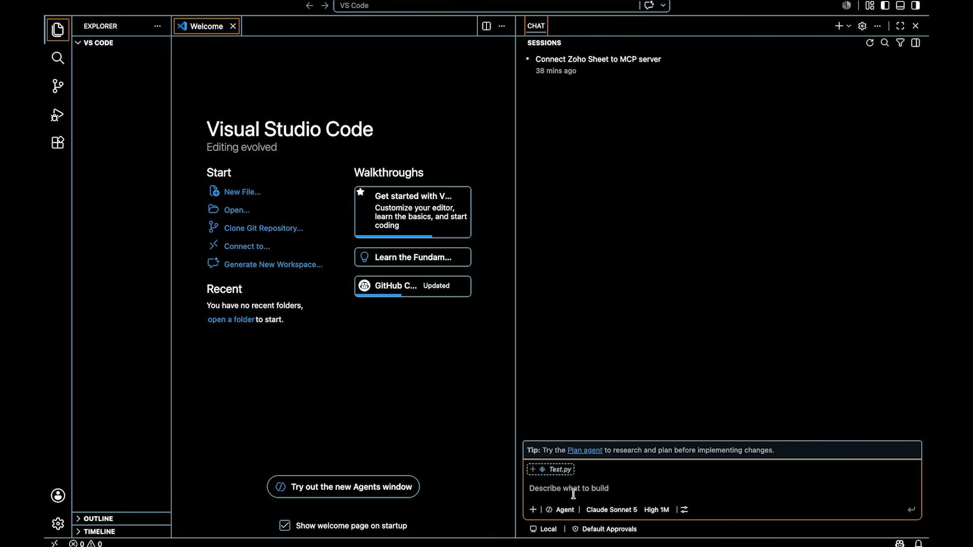
type("Connect to my MCP server Zoho Sheet")
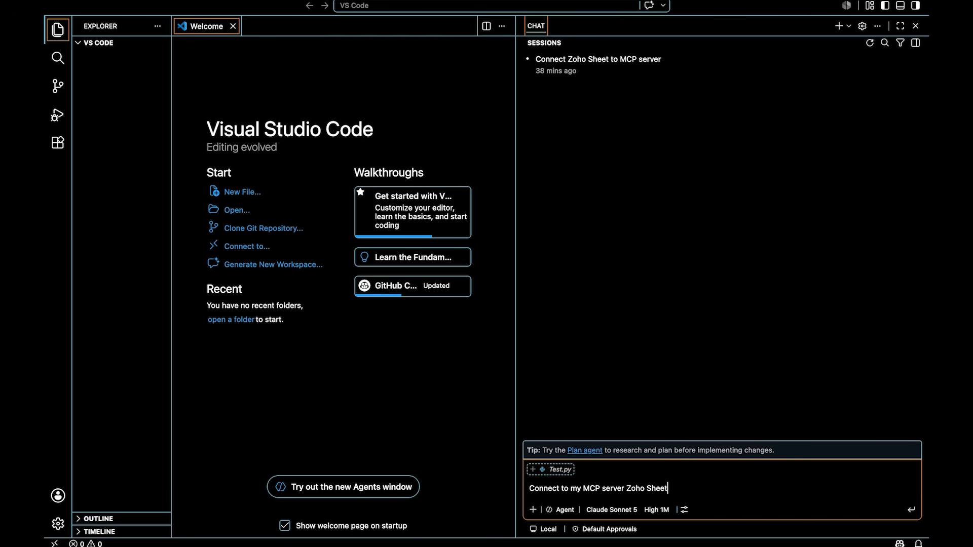
key("Return")
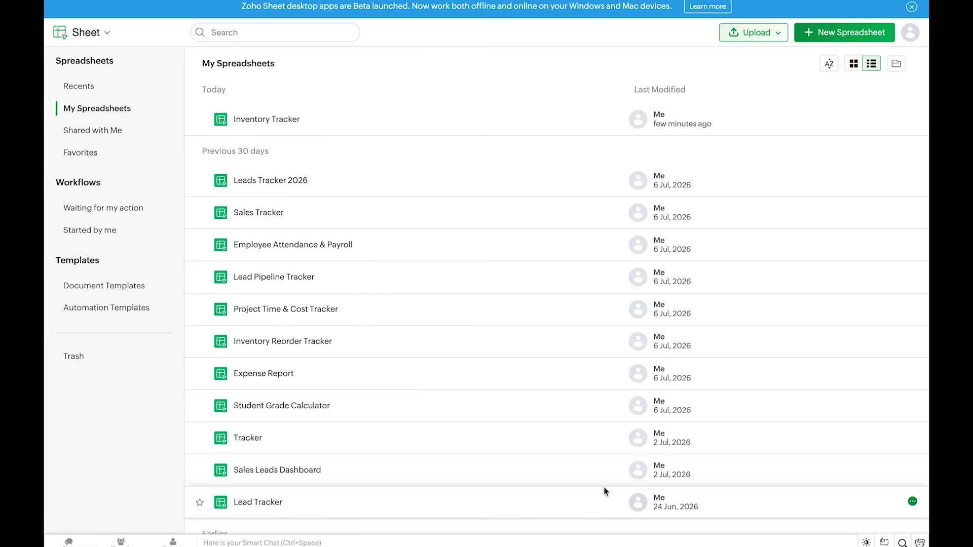
- Send the VS Code chat agent the request "Create a new spreadsheet called Leads Tracker"
key("ctrl+Left")
left_click(546, 489)
type("Create a")
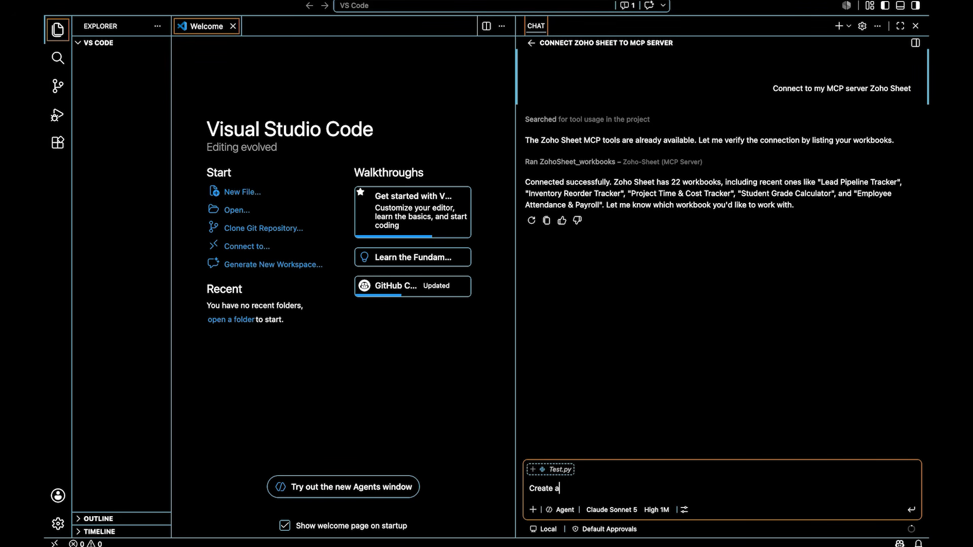
type(" new spreadsheet called Leads Tracker")
key("Return")
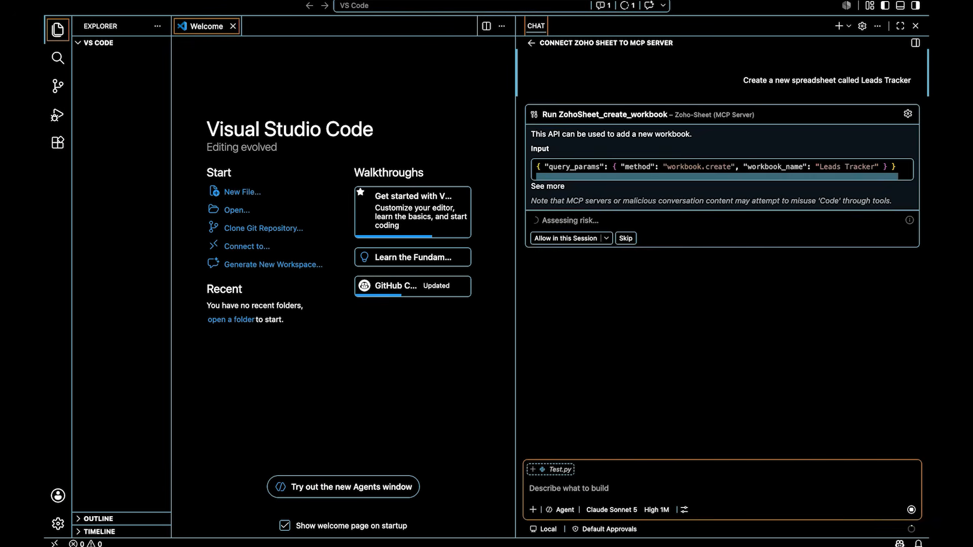
- Allow the ZohoSheet_create_workbook tool in this session, and open the new Leads Tracker workbook in Zoho Sheet
left_click(563, 239)
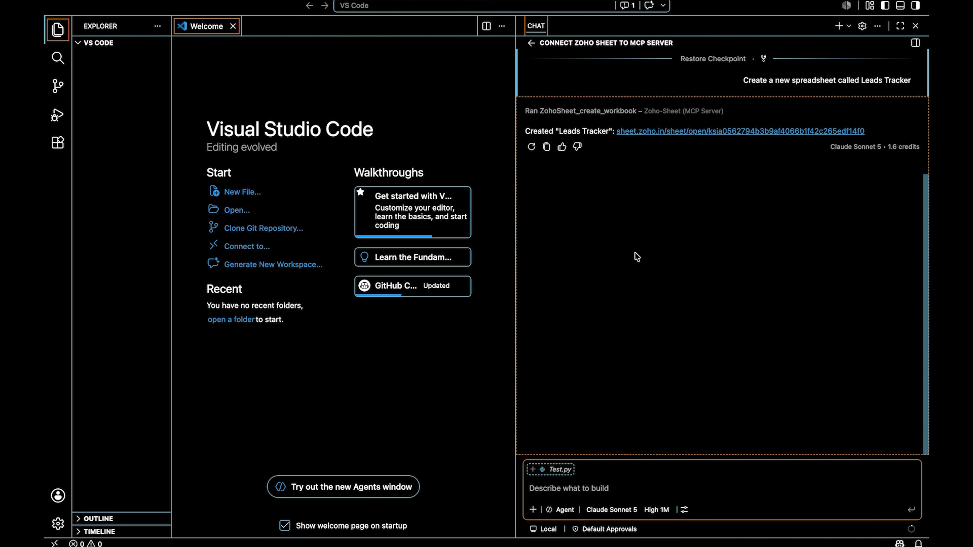
key("ctrl+Right")
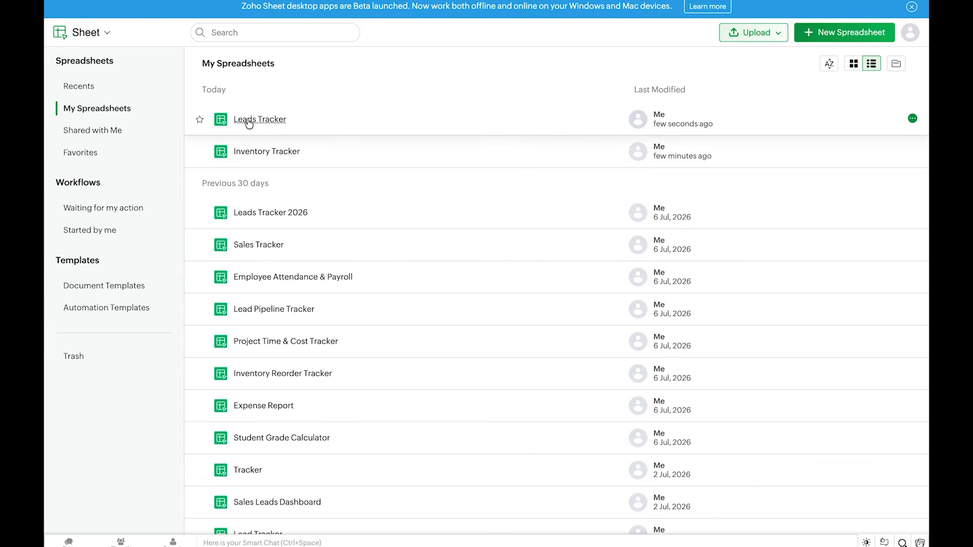
left_click(245, 120)
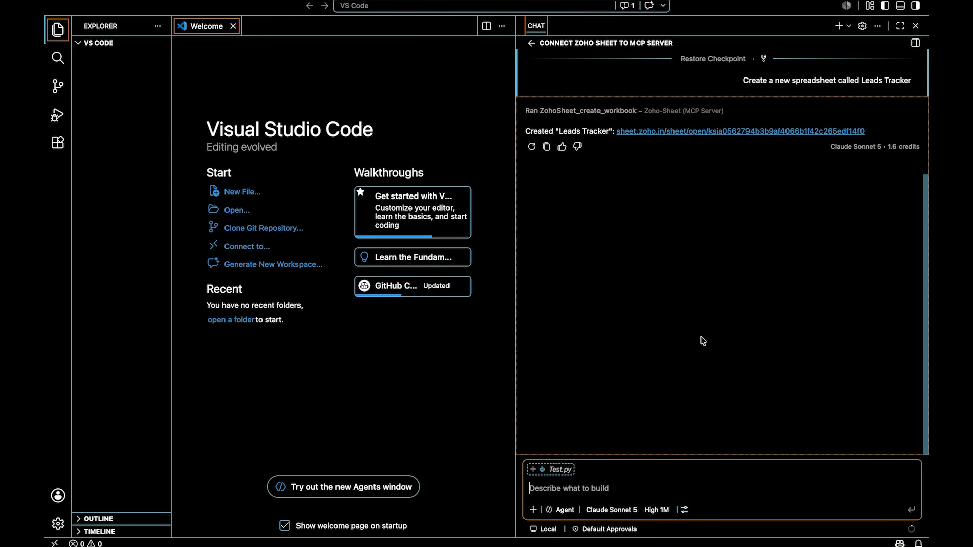
- Send the VS Code chat the path of leads_data.csv in Downloads with "Add this data in this sheet and name this sheet leads data"
type("/Users/yazhini-25664/Downloads/leads_data.csv")
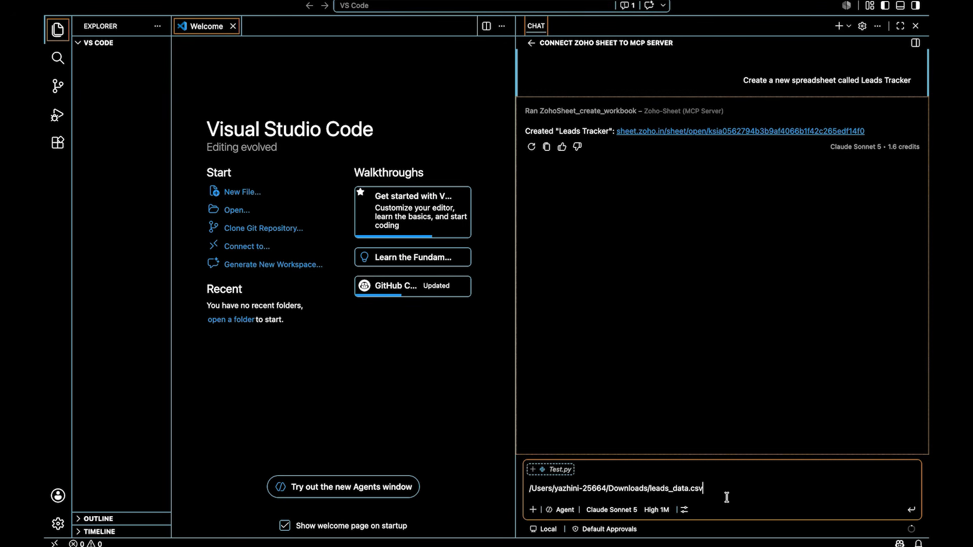
key("shift+Return")
type("Ad")
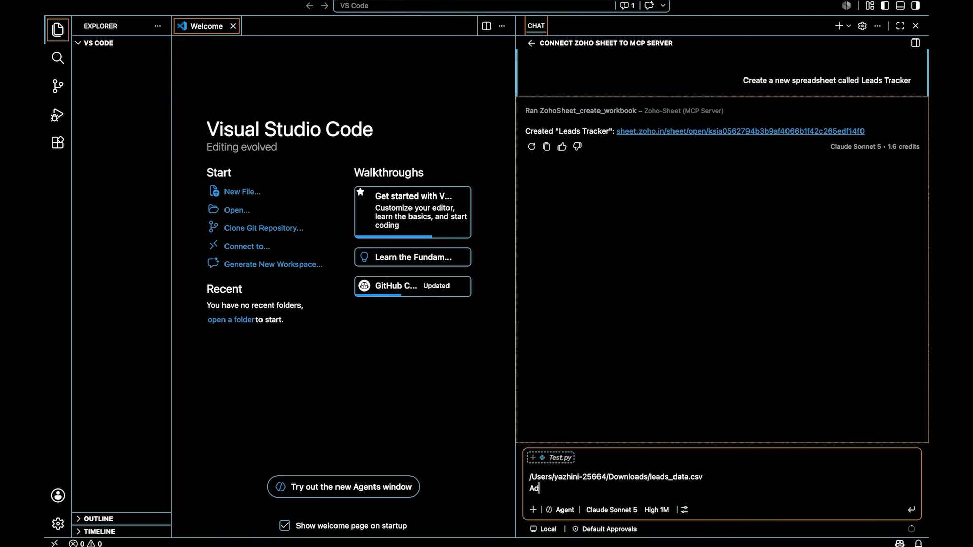
type("d this data in this sheet and nam")
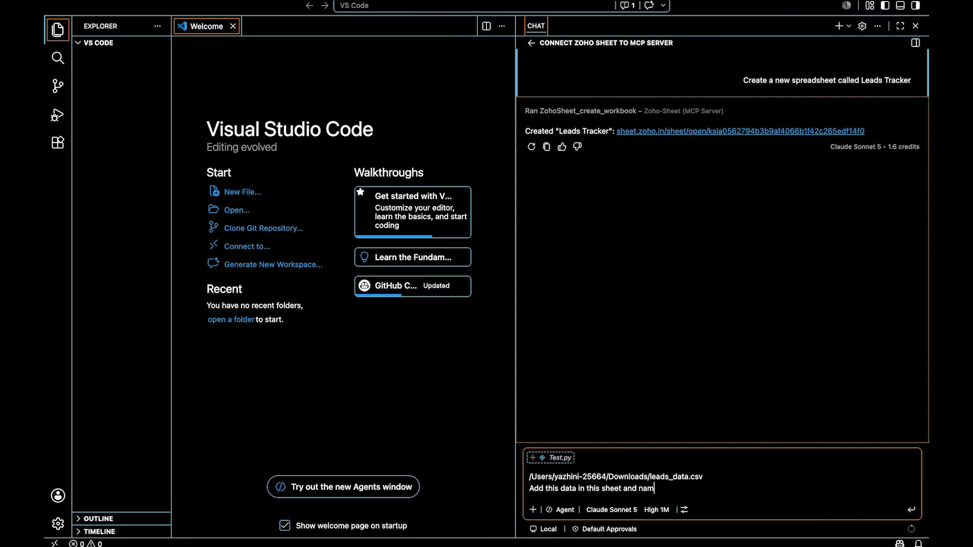
type("e this sheet leads data")
key("Return")
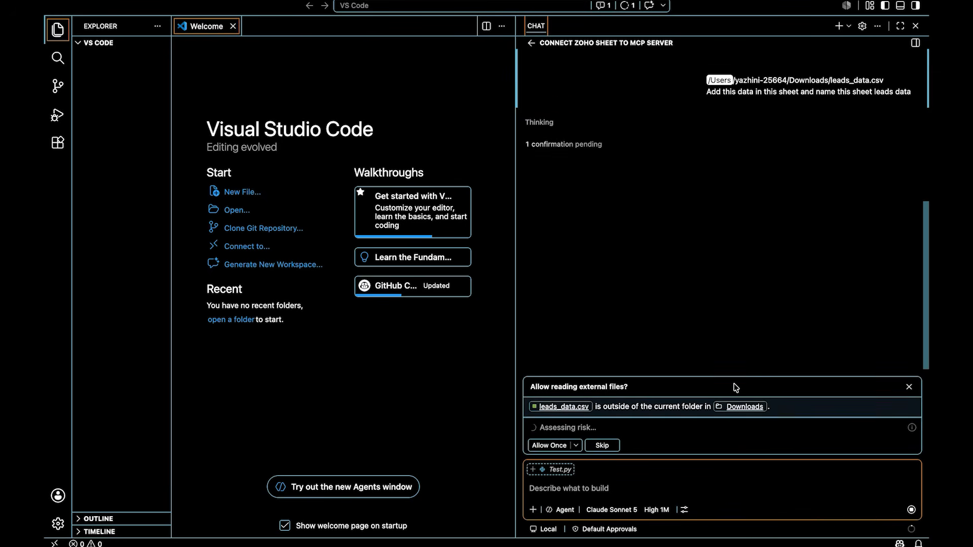
- Allow reading leads_data.csv once, and set the chat's permission level to Bypass Approvals
left_click(551, 446)
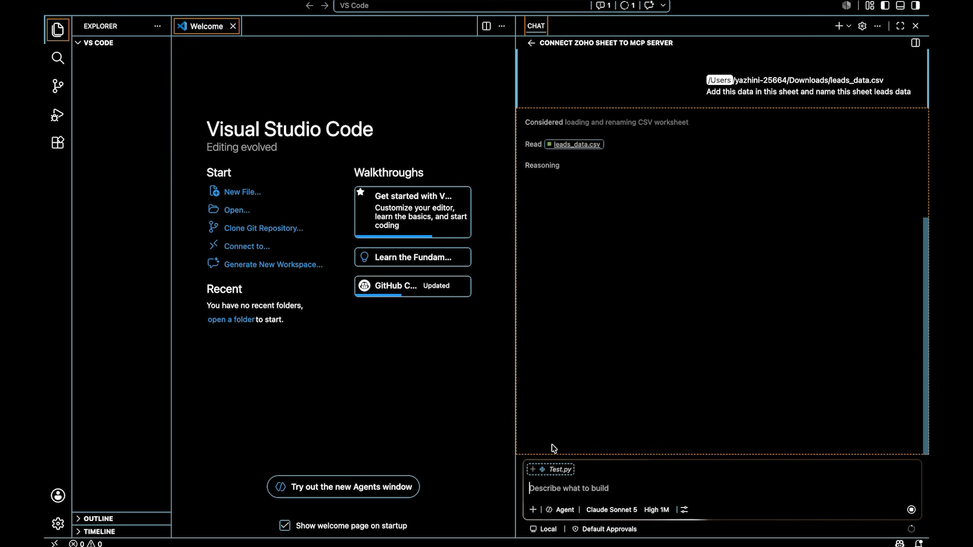
left_click(592, 531)
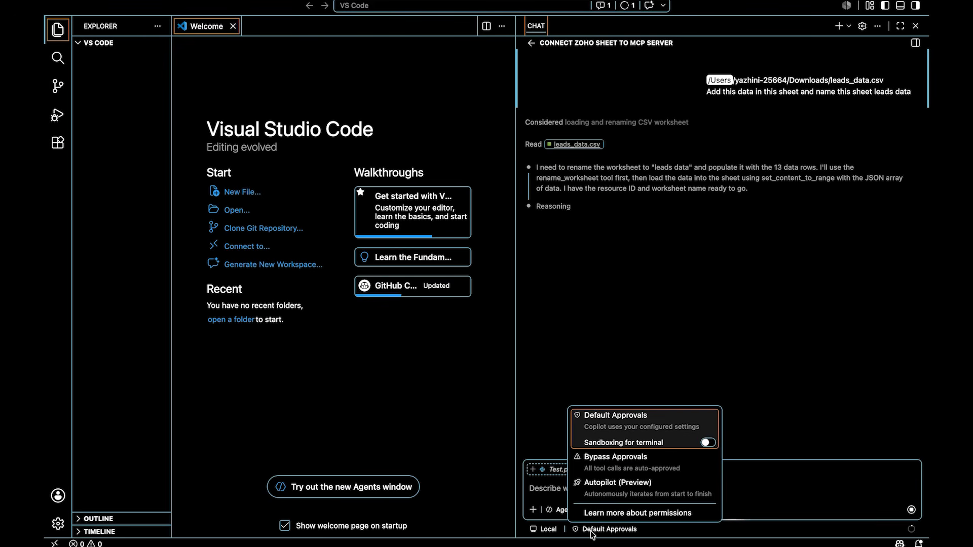
left_click(614, 463)
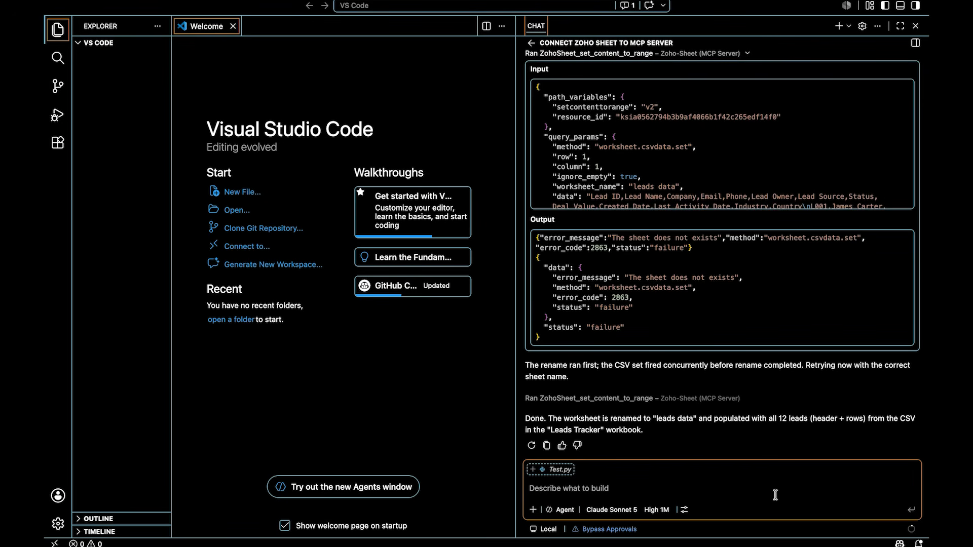
- Ask the agent for a Rep Tracker tab summarizing total, closed and open leads per owner, using lookup and countif formulas on the Leads data
type("From the Leads sheet, create a new tab called Rep Tracker. Add a summary table showing each lead owner, total leads, leads closed, leads open, and other relevant rep level metrics. Use formulas like lookup and countif to pull this directly from the Leads tab so it's not manual and updates if the data changes.")
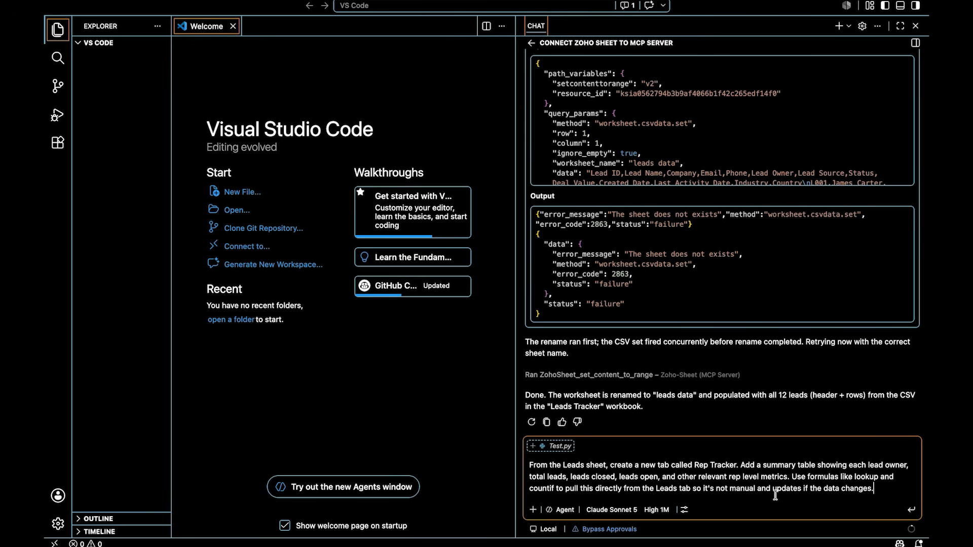
key("Return")
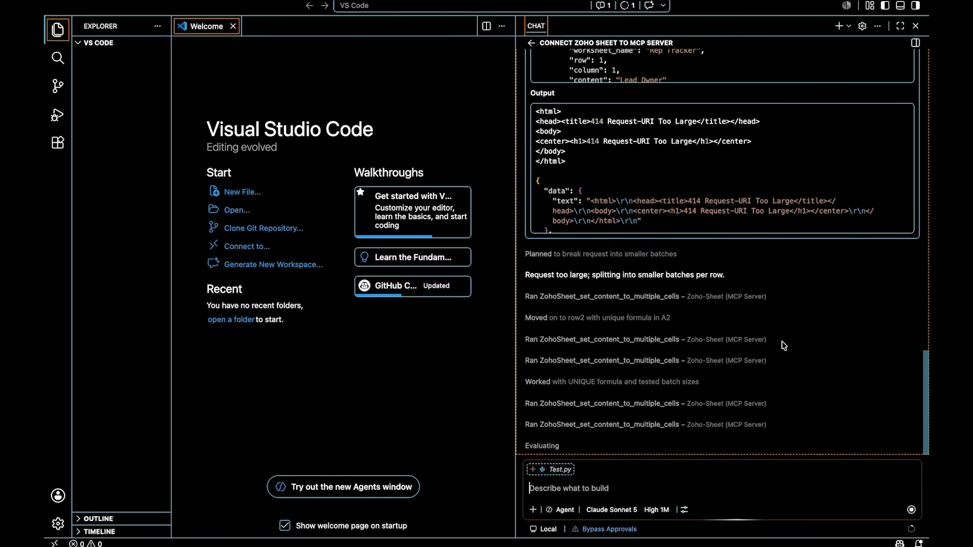
- Examine the formulas behind the first lead owner's metrics and the Total row on the Rep Tracker tab in Zoho Sheet
key("ctrl+Right")
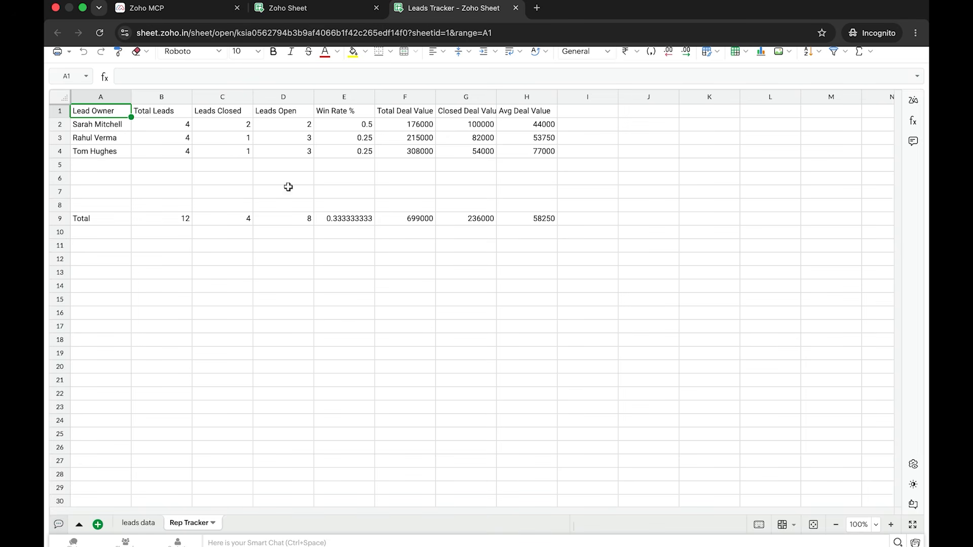
left_click(182, 127)
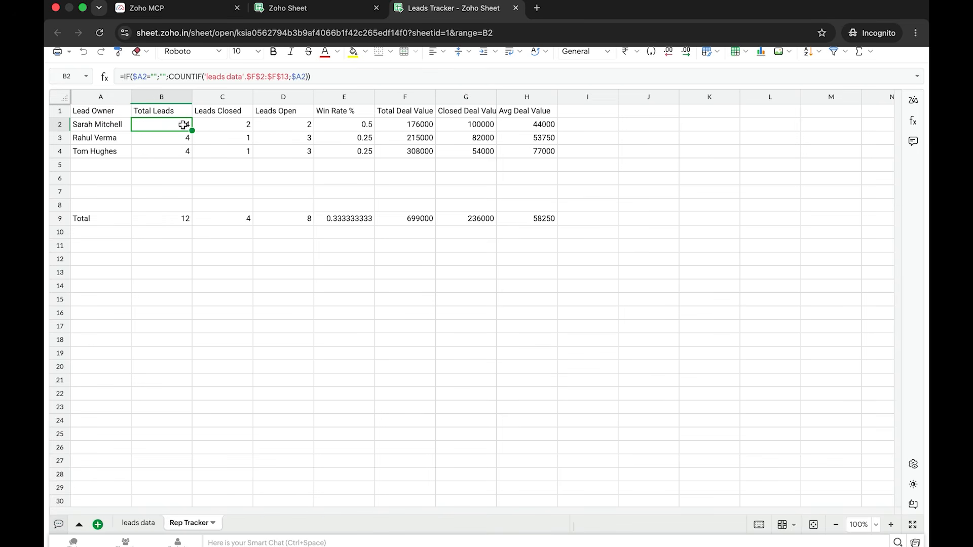
left_click(222, 124)
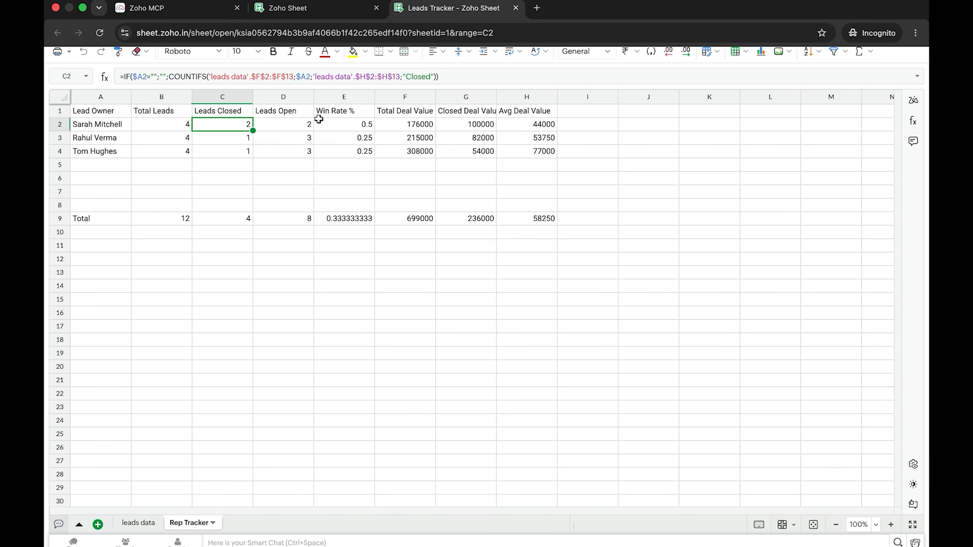
left_click(372, 124)
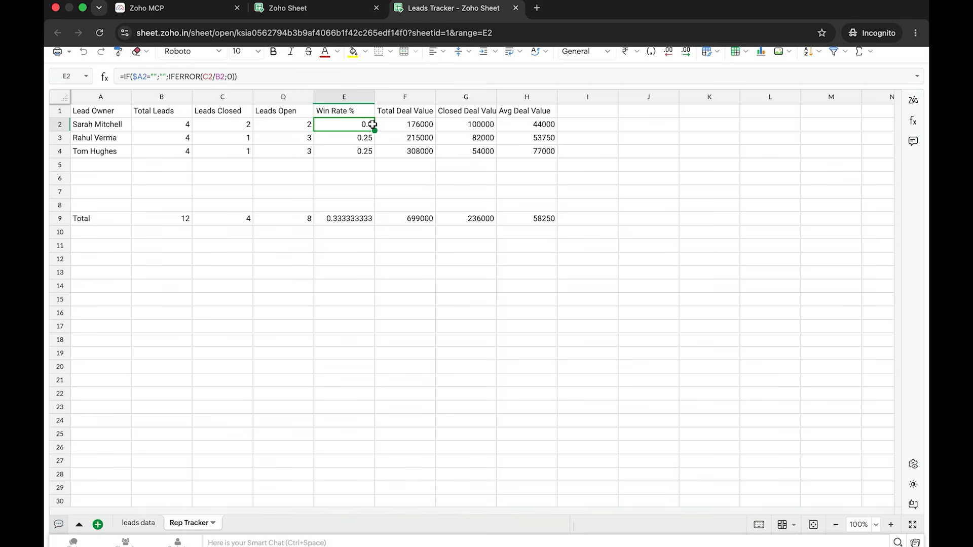
left_click(413, 124)
left_click(492, 126)
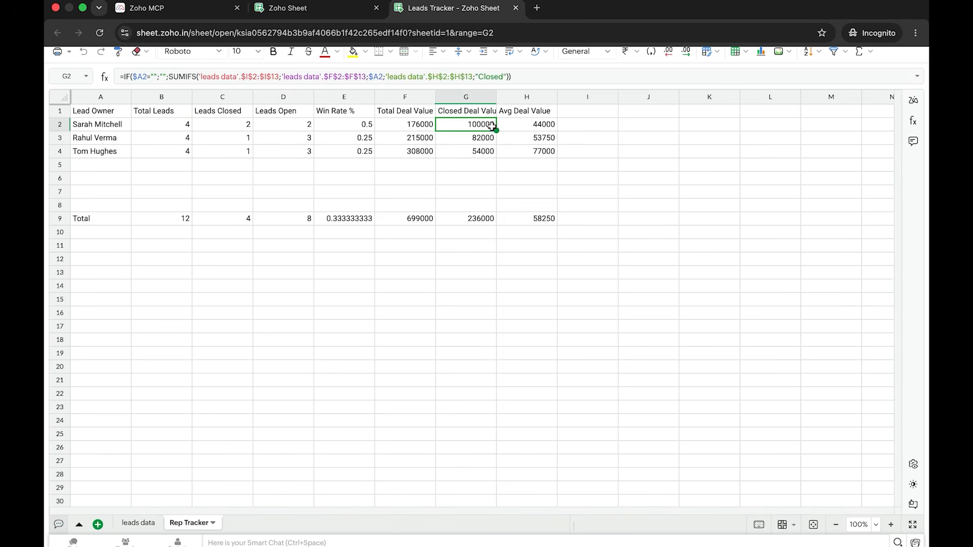
left_click(514, 126)
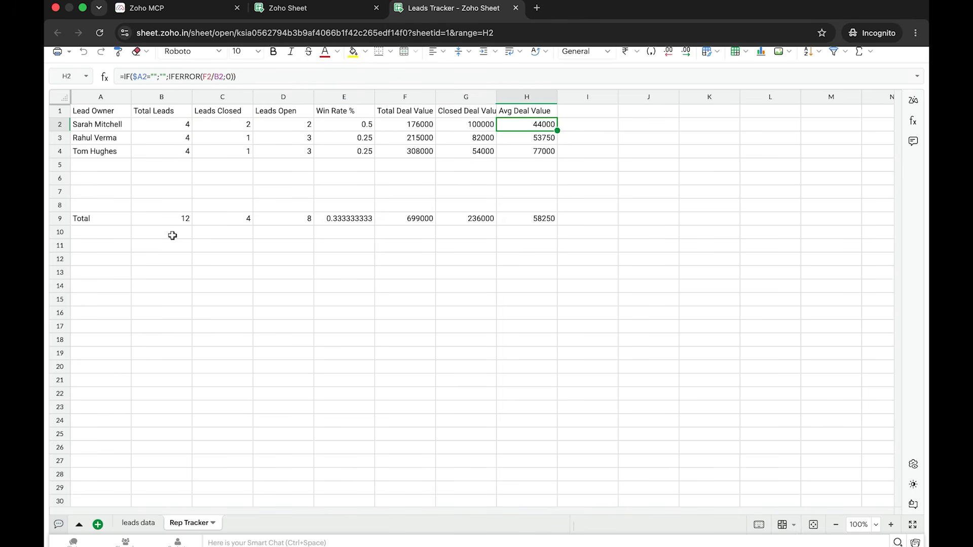
left_click(170, 217)
left_click(331, 218)
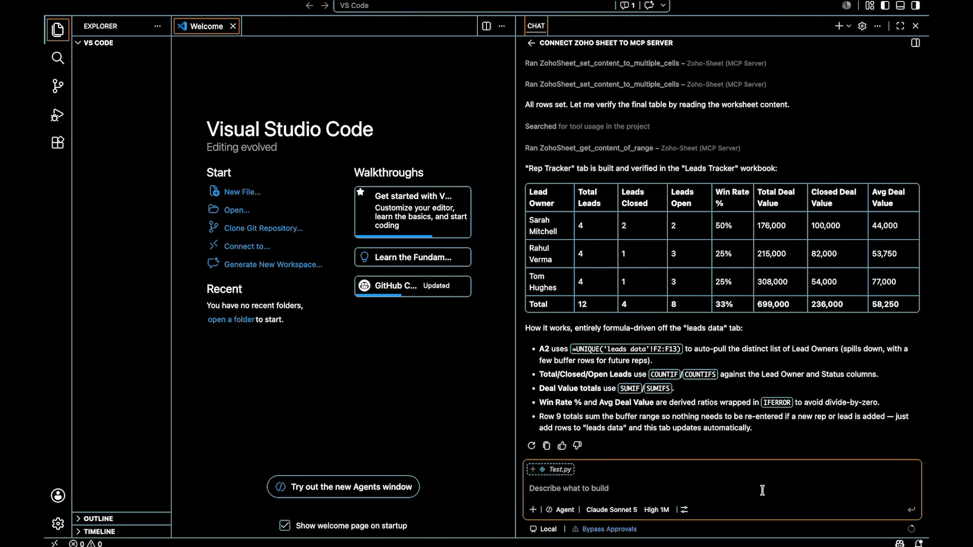
- Ask the agent to arrange the data as tables with consistent formatting and appropriate, presentable colors, and review the leads data tab in Zoho Sheet
type("Make sure the data you add is put together as a table to maintain consistent formatting across the sheet. Use appropriate colors, to make it look presentable.")
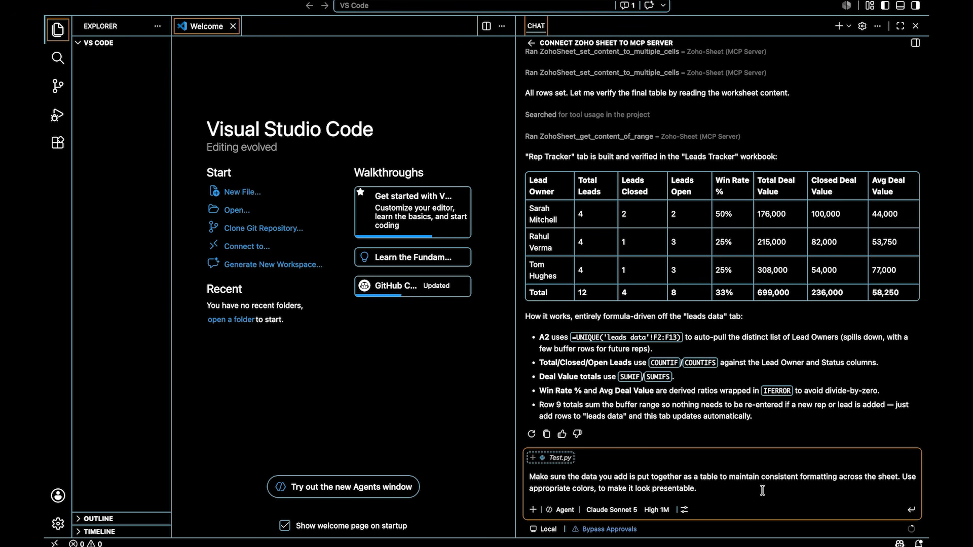
key("Return")
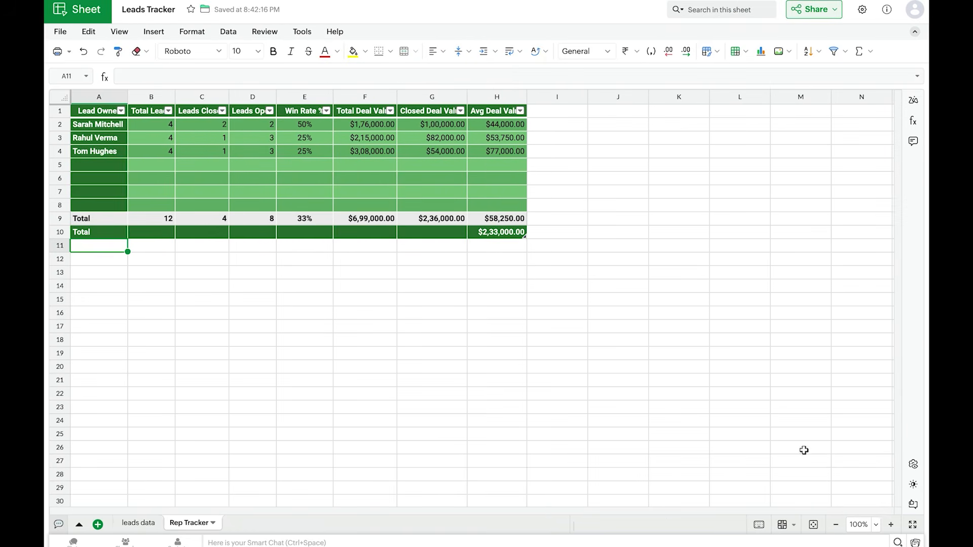
left_click(135, 524)
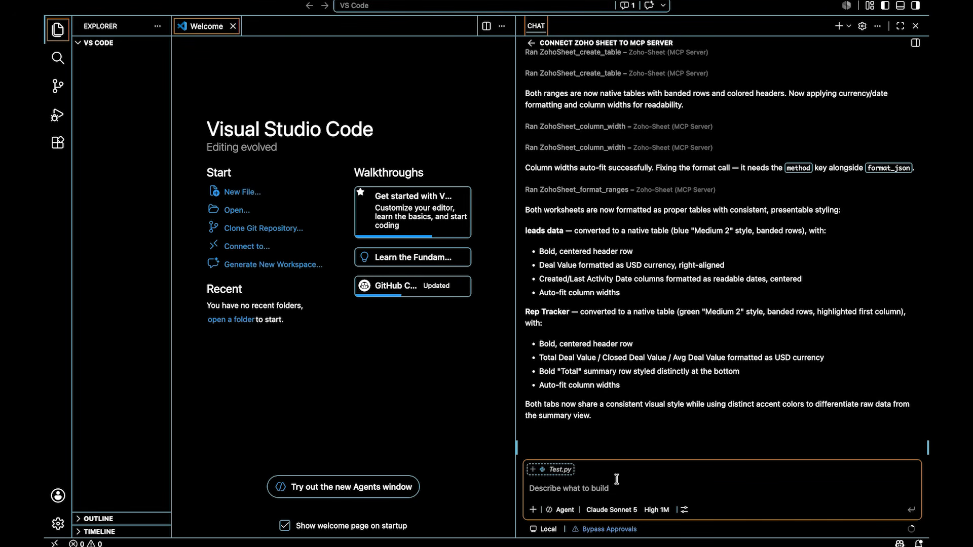
- Ask the VS Code agent for formula-based Lead Score, Lead Age, Days Since Last Activity and Priority columns in the Leads tab, and review them in Zoho Sheet
type("In the Leads tab add calculated columns using formulas — Lead Score, Lead Age, Days Since Last Activity, and Priority.")
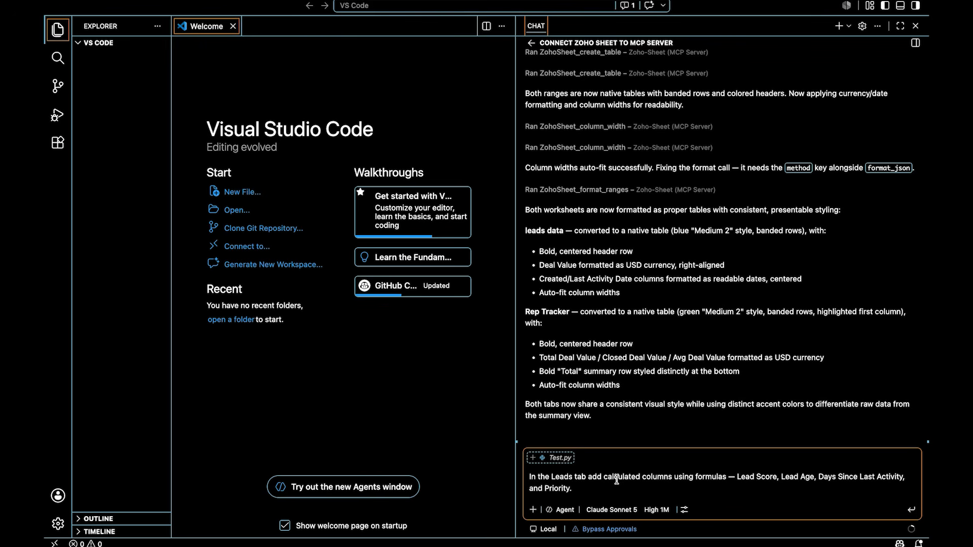
key("Return")
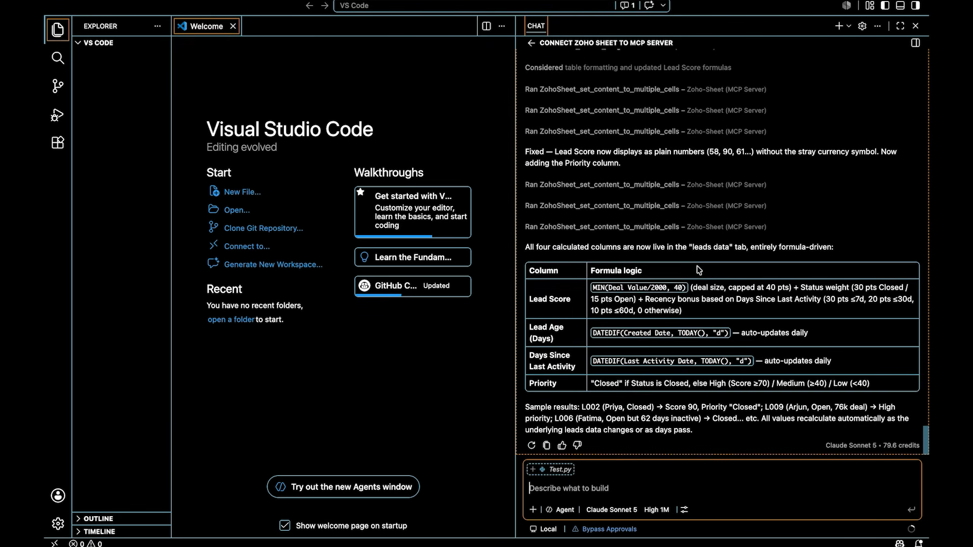
key("ctrl+Right")
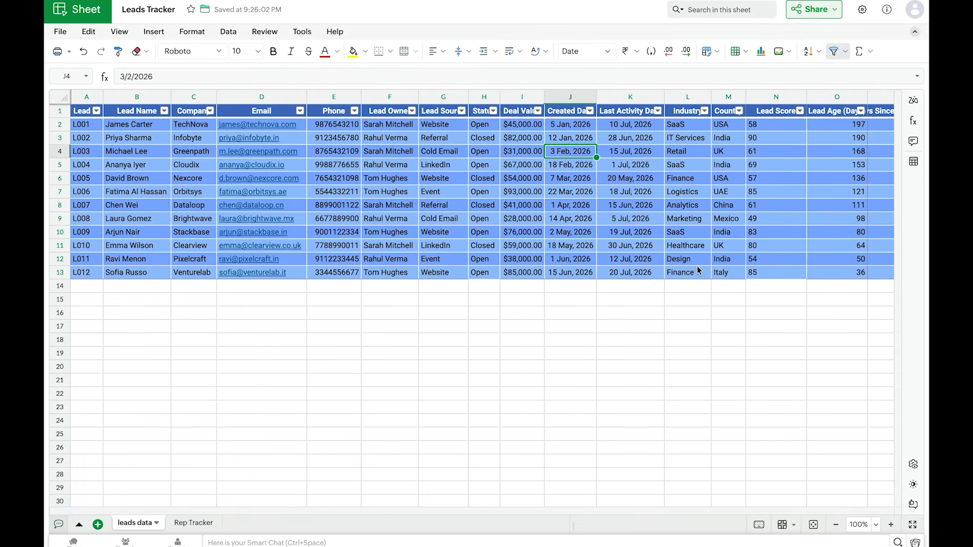
scroll(697, 266, "right", 5)
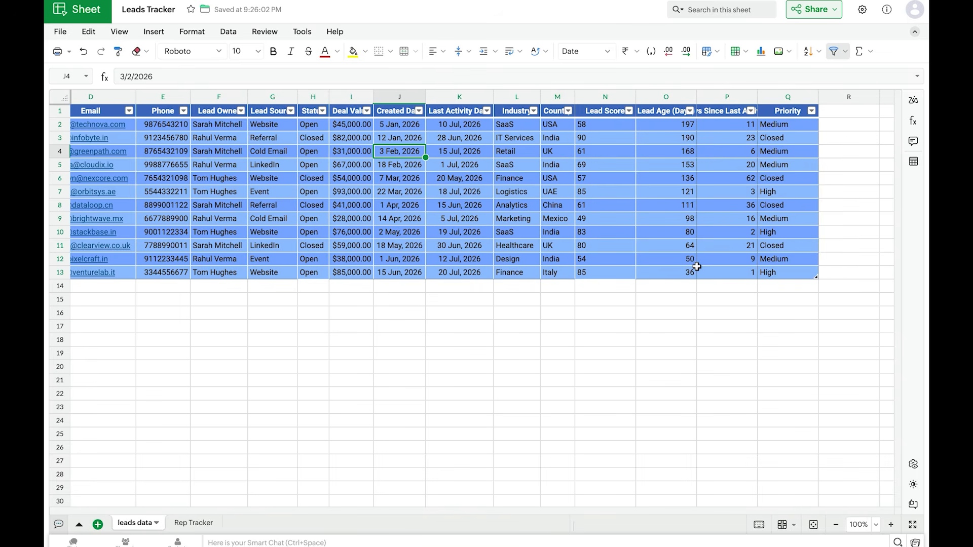
- Ask the VS Code agent for a Dashboard tab with key Leads and Rep Tracker metrics, and proper tables, consistent styling and clear headers on all three sheets
key("ctrl+Left")
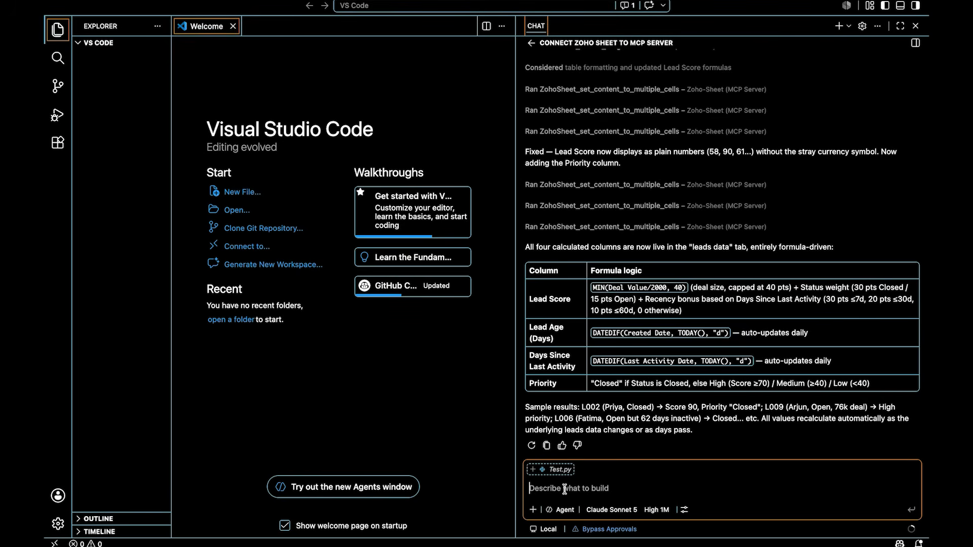
type("Create a Dashboard tab with key metrics from both Leads and Rep Tracker. Format all three sheets with proper tables, consistent styling, and clear headers.")
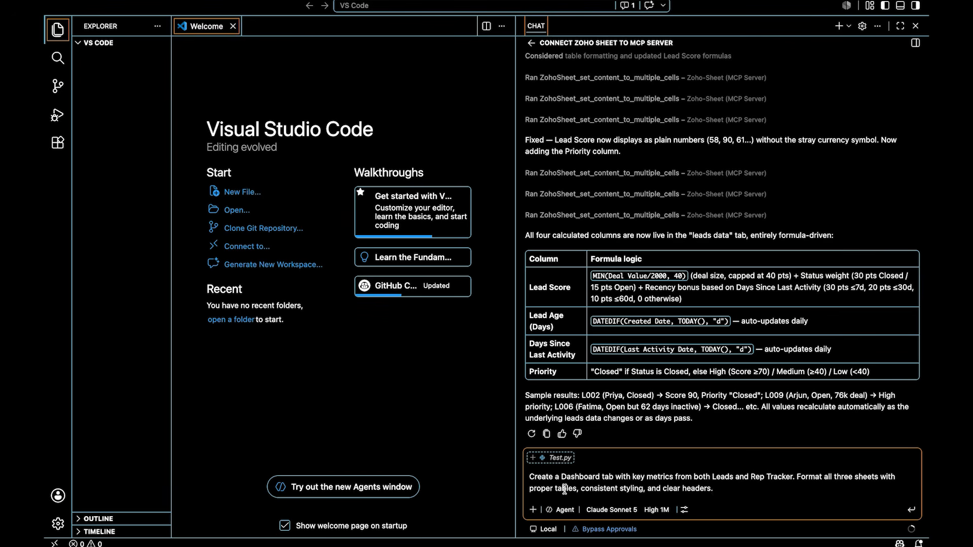
key("Return")
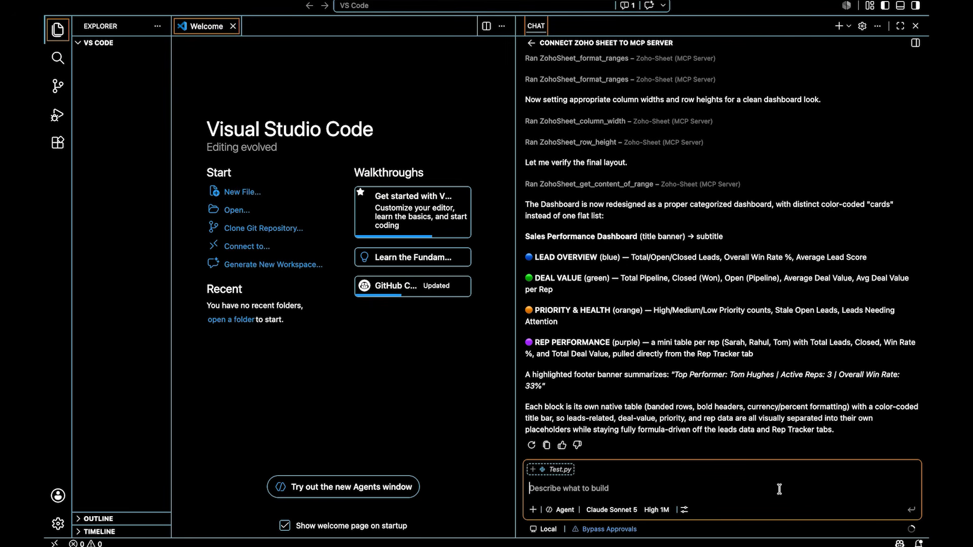
- Examine the Dashboard tab in Zoho Sheet and the formulas behind the total, closed, open and win rate values in Lead Overview
key("ctrl+Right")
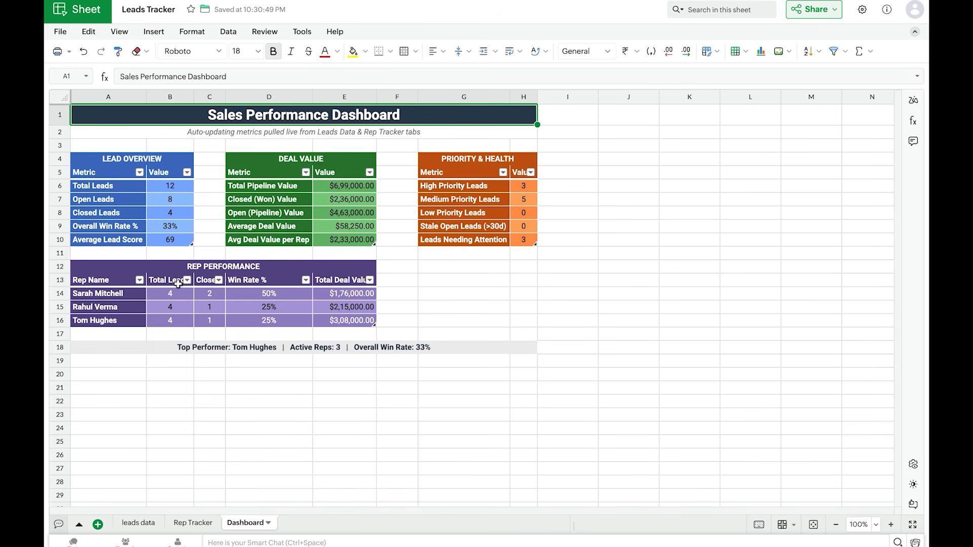
scroll(170, 285, "up", 1)
scroll(171, 285, "up", 5)
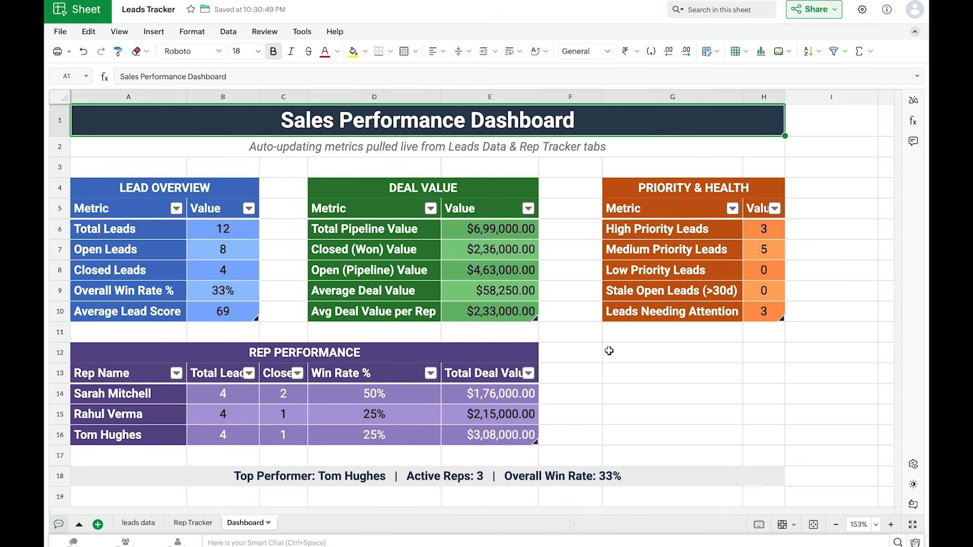
left_click(214, 234)
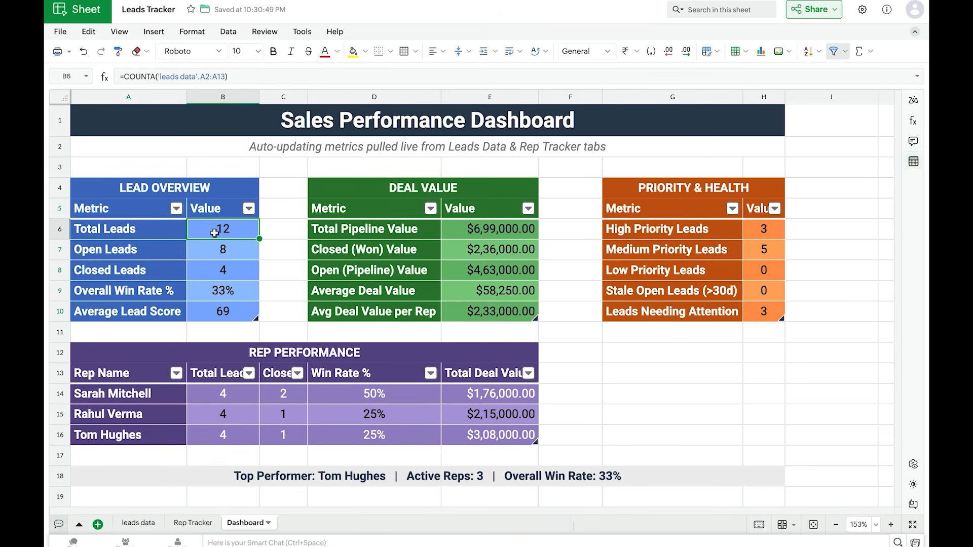
left_click(233, 266)
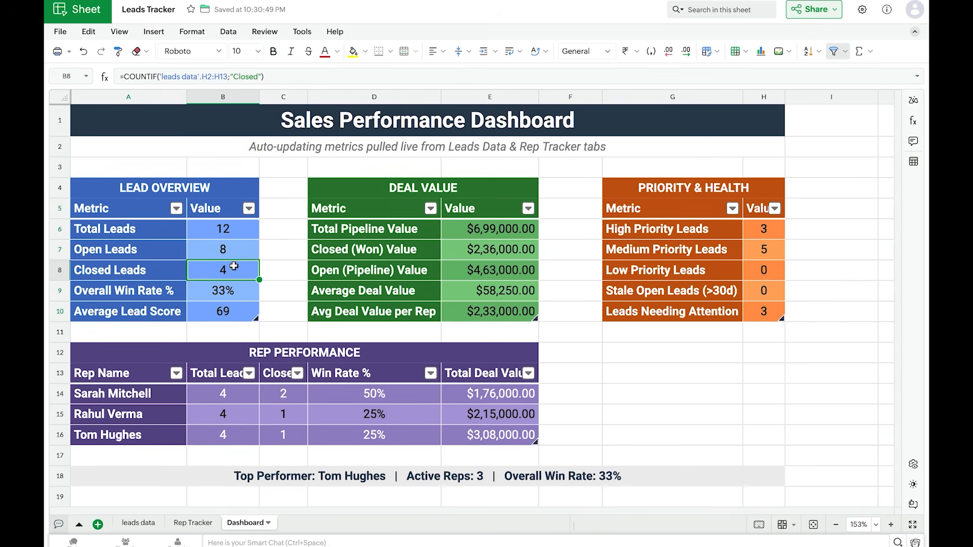
left_click(247, 244)
left_click(244, 298)
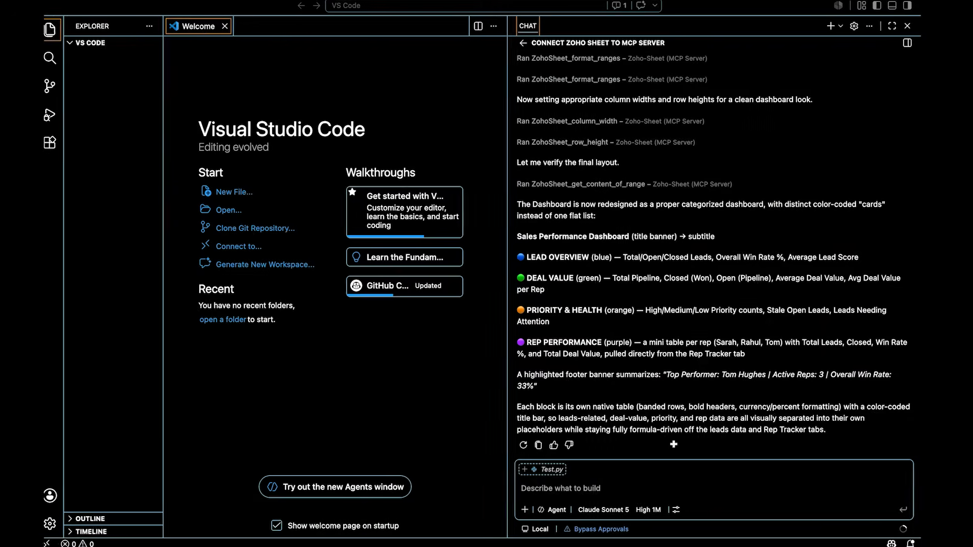
- Ask the VS Code agent to share the spreadsheet with the colleague's e-mail address and give them edit access
left_click(579, 488)
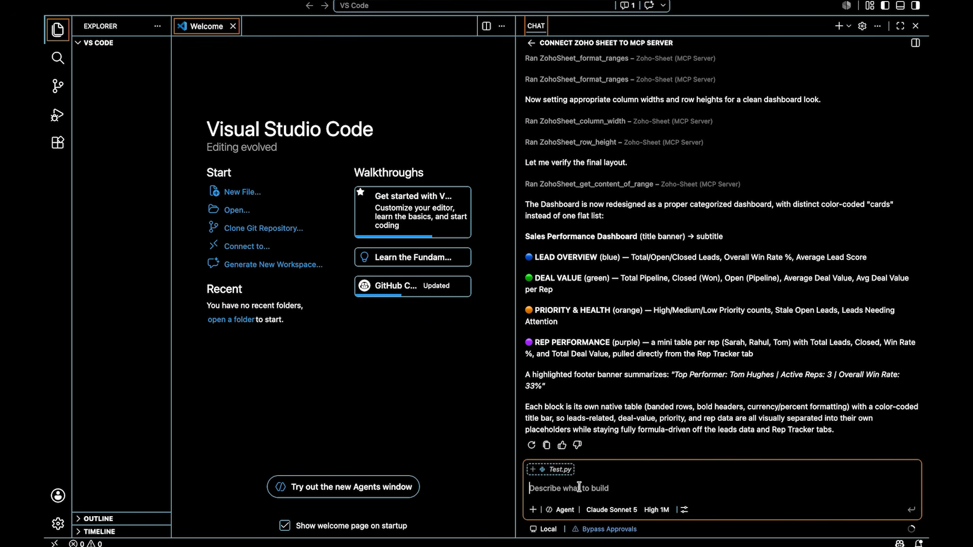
key("super+v")
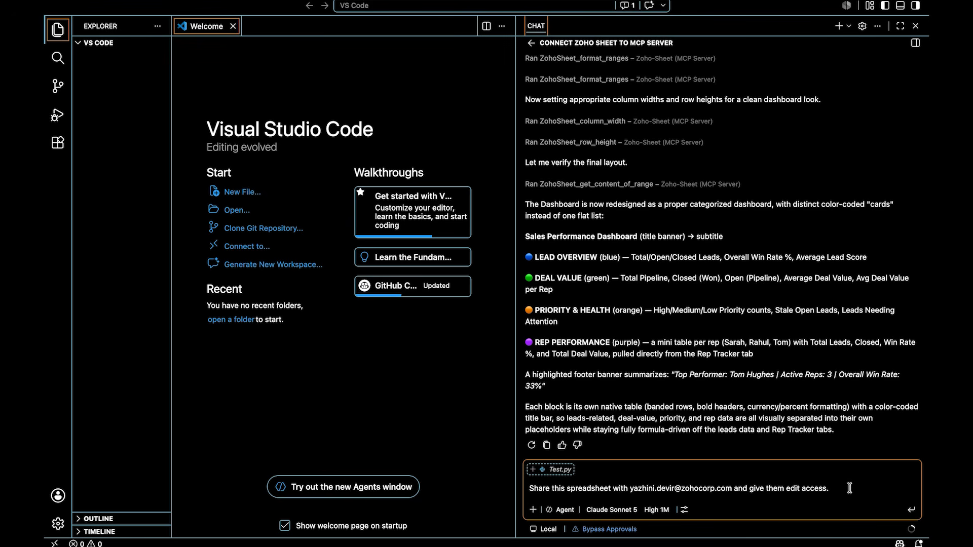
key("Return")
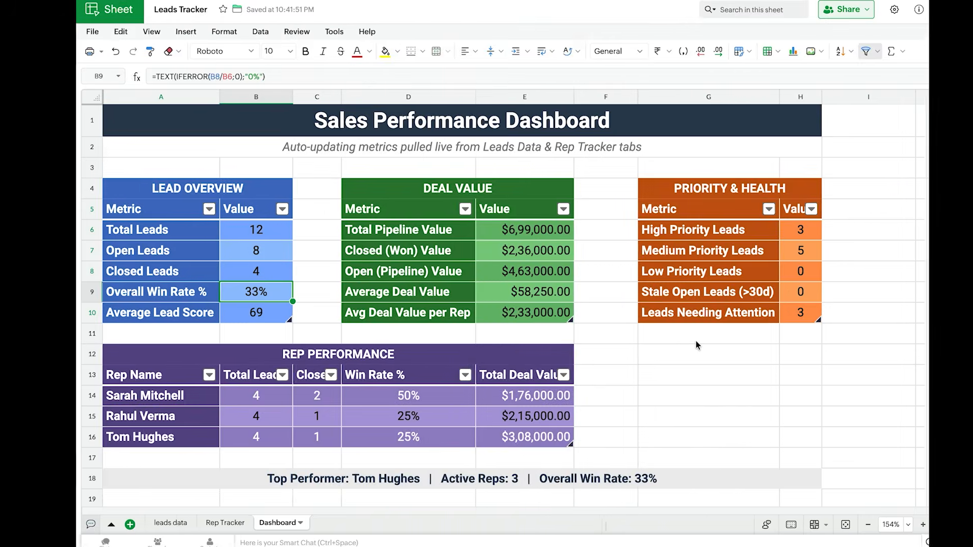
- Check in Zoho Sheet's sharing settings who can access the Leads Tracker workbook and with which access level
left_click(837, 14)
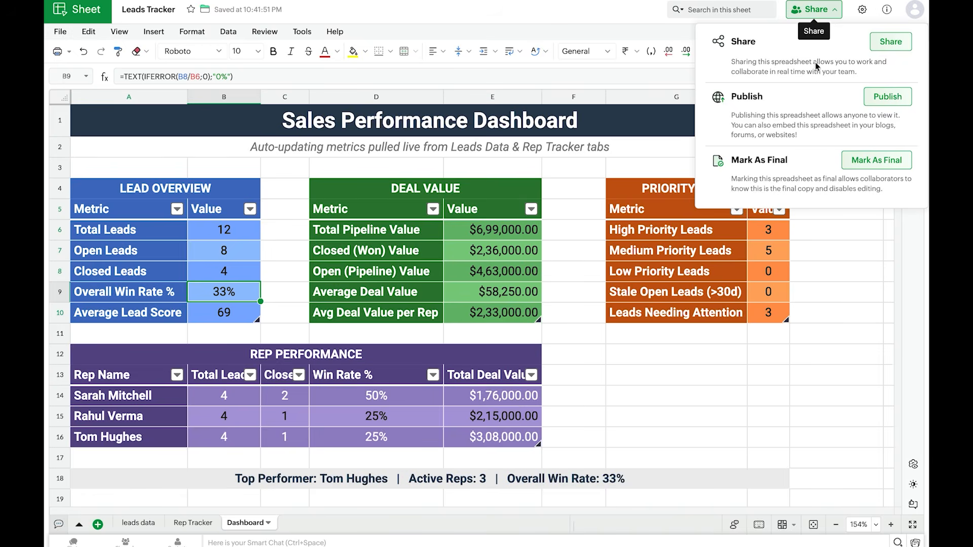
left_click(889, 41)
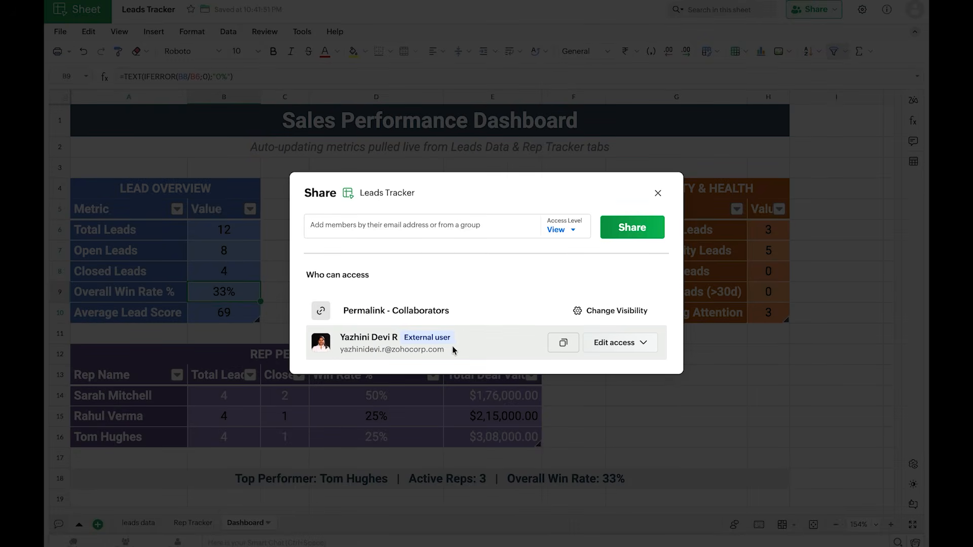
left_click(659, 194)
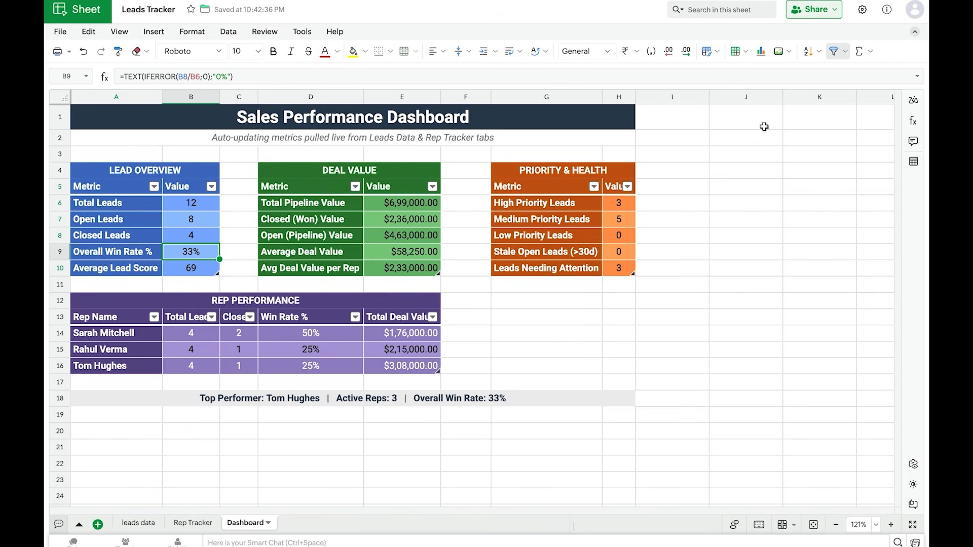
- Show the leads data tab, and ask the VS Code agent to convert all of the first lead owner's leads to closed
left_click(137, 527)
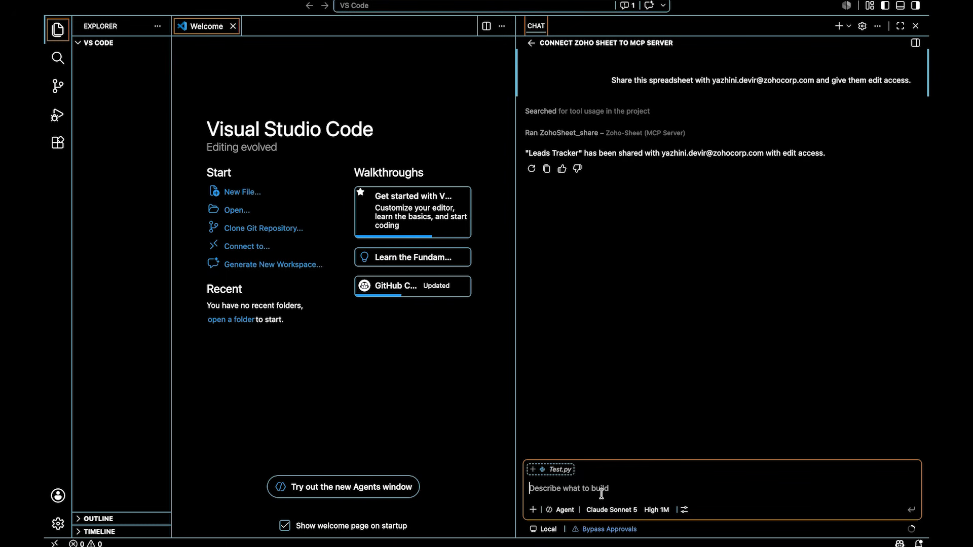
type("Convert All of Sarah's leads to closed")
key("Return")
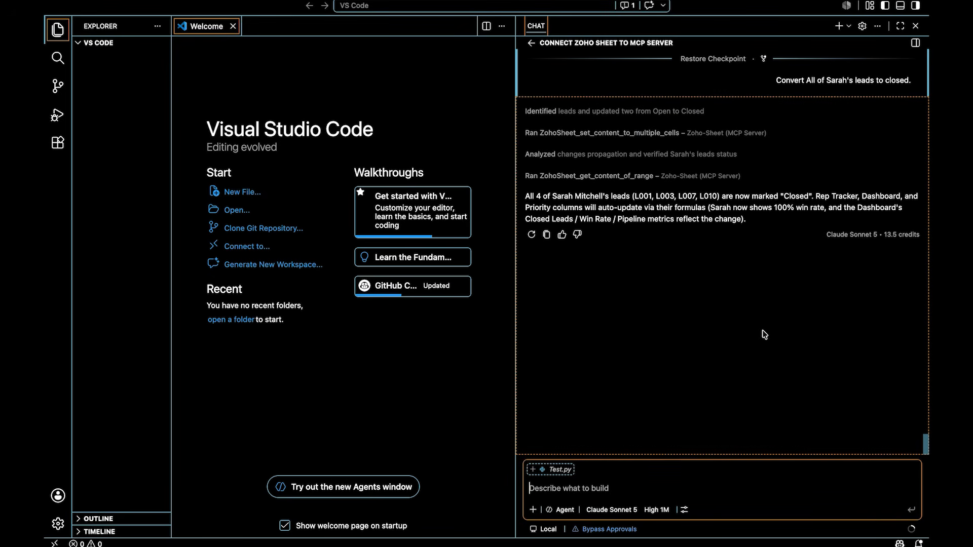
- Check the first lead owner's statuses on the leads data tab and their metrics on the Rep Tracker tab in Zoho Sheet
key("ctrl+Right")
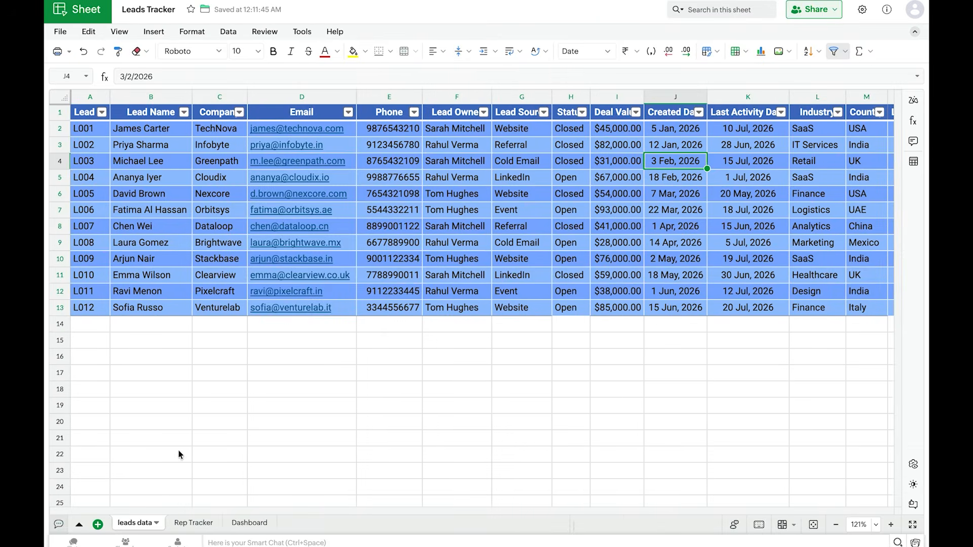
left_click(189, 525)
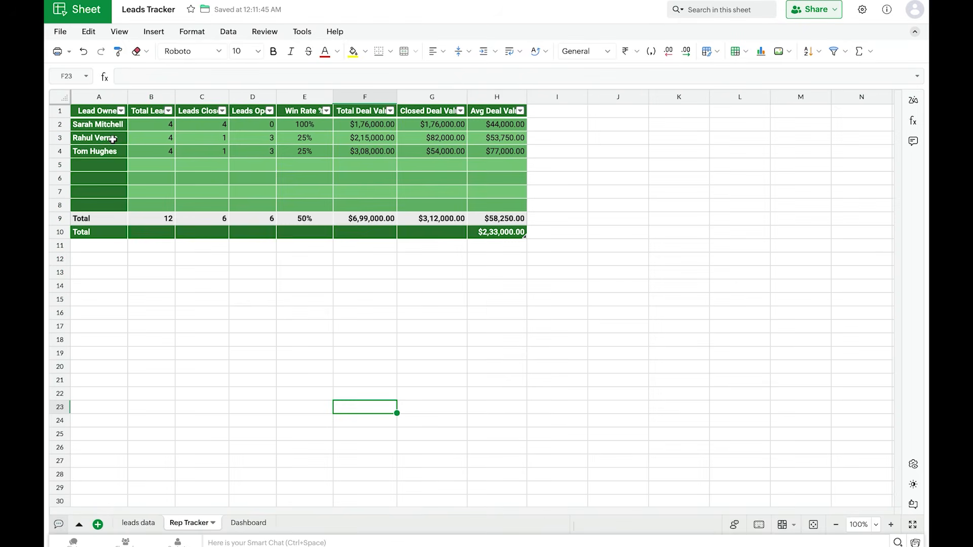
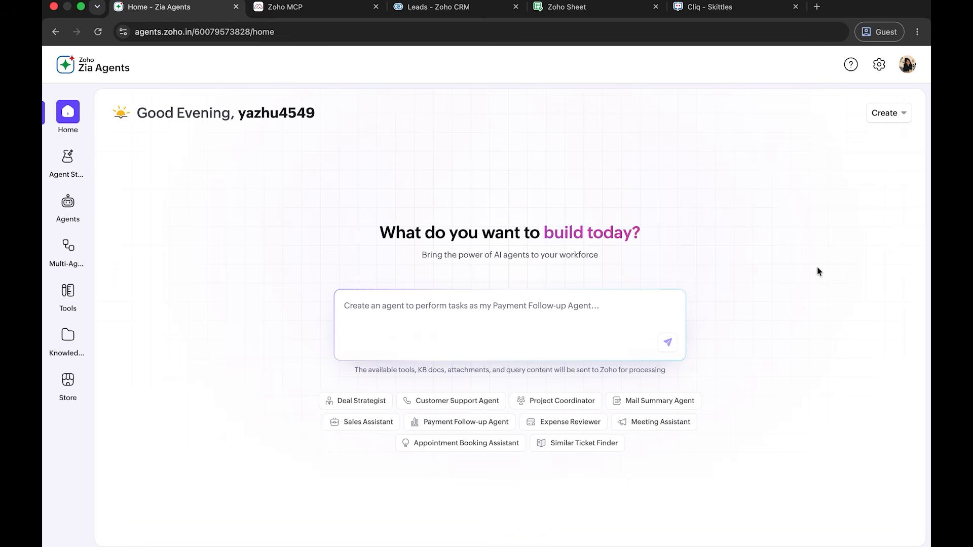
- Switch to Zia Agents, enable the Zoho Key System (ZKS) model source for the organization, and review the bring-your-own-key providers
left_click(880, 65)
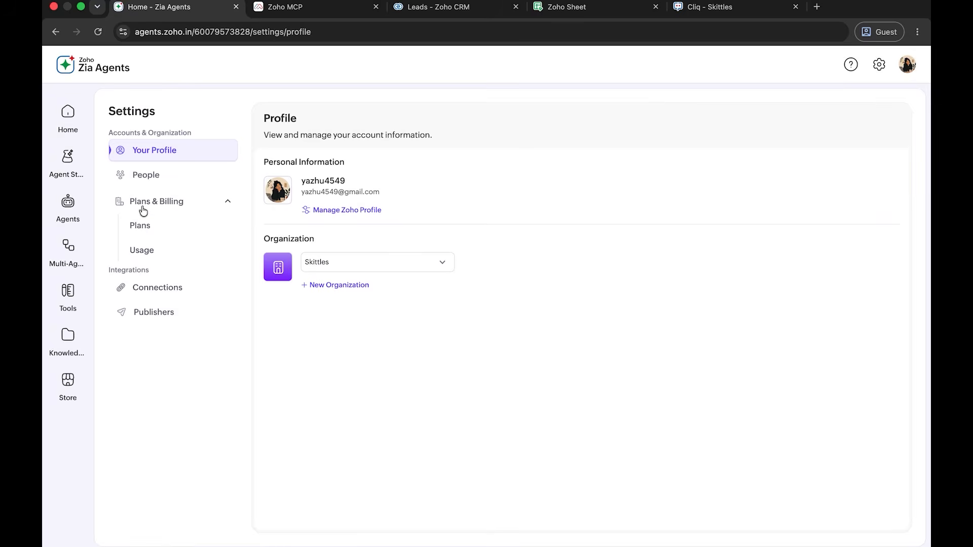
left_click(149, 231)
scroll(574, 327, "down", 3)
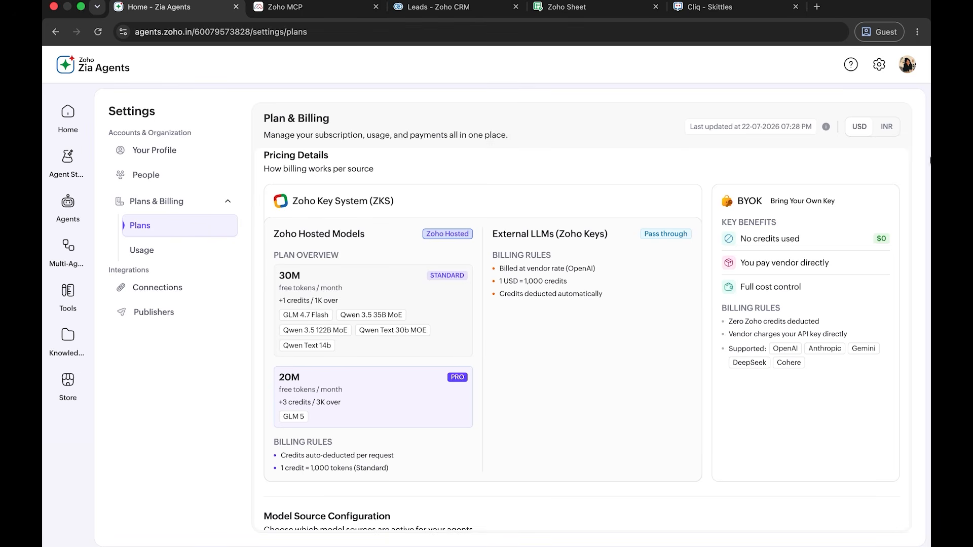
scroll(788, 354, "down", 5)
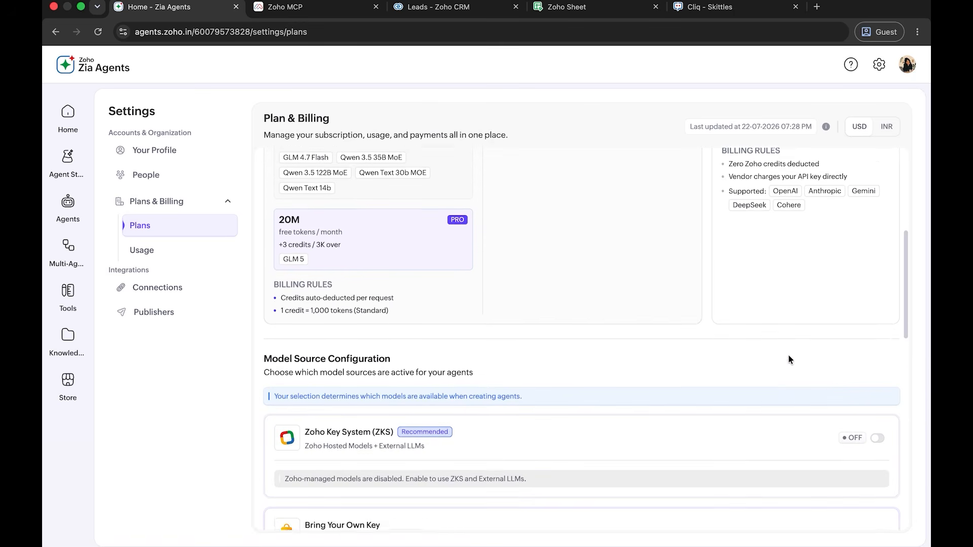
scroll(788, 359, "down", 2)
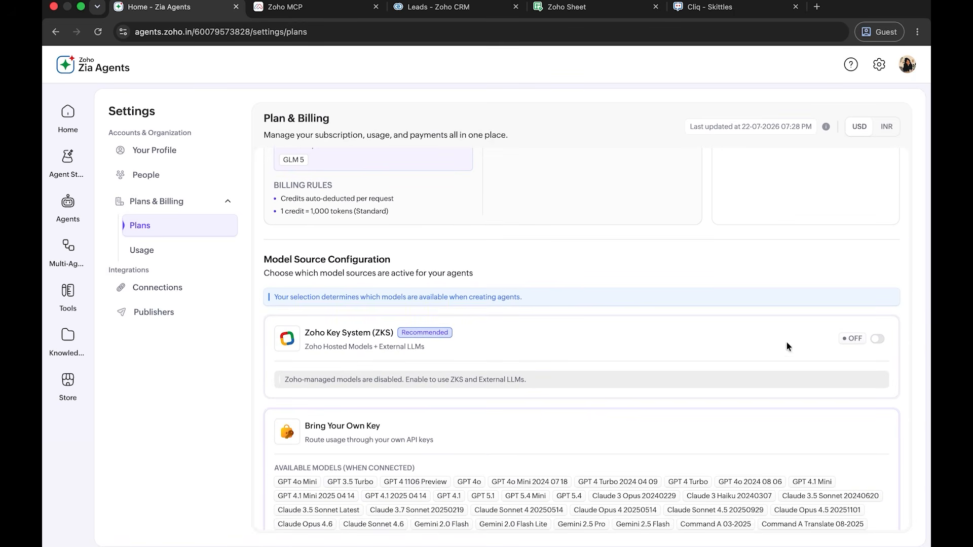
left_click(877, 339)
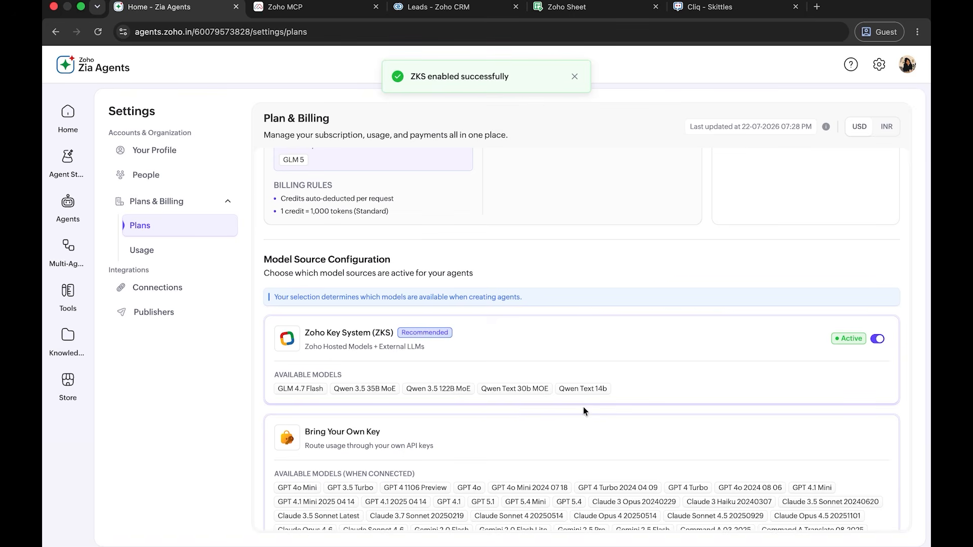
scroll(607, 406, "down", 3)
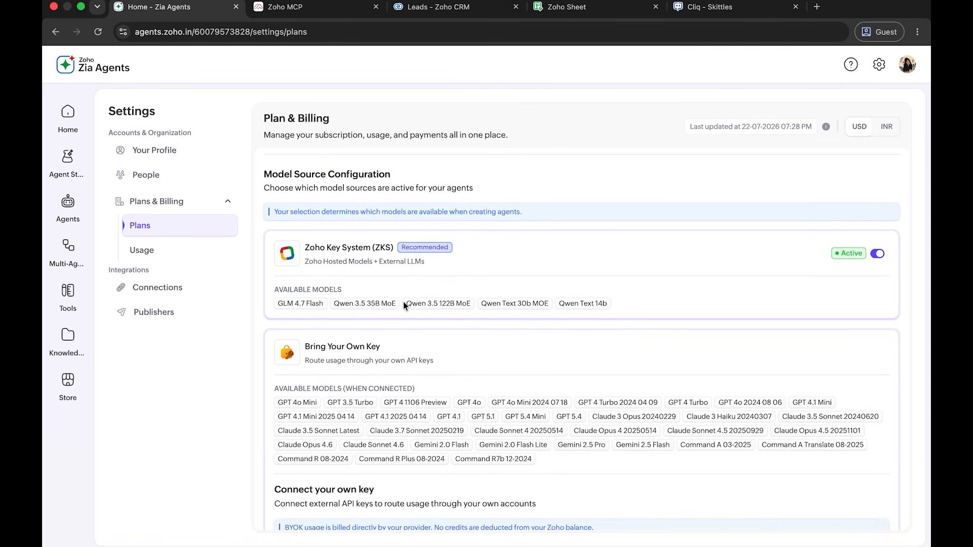
scroll(403, 302, "down", 9)
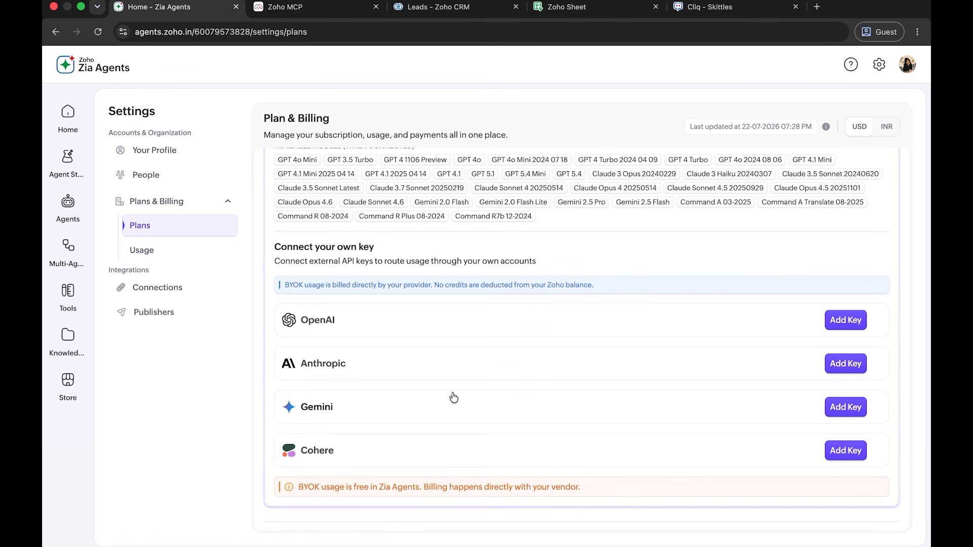
- Start a new agent from scratch named "Leads sync agent" with the description "Adds leads from my spreadsheet into my CRM, and enriches them."
left_click(67, 114)
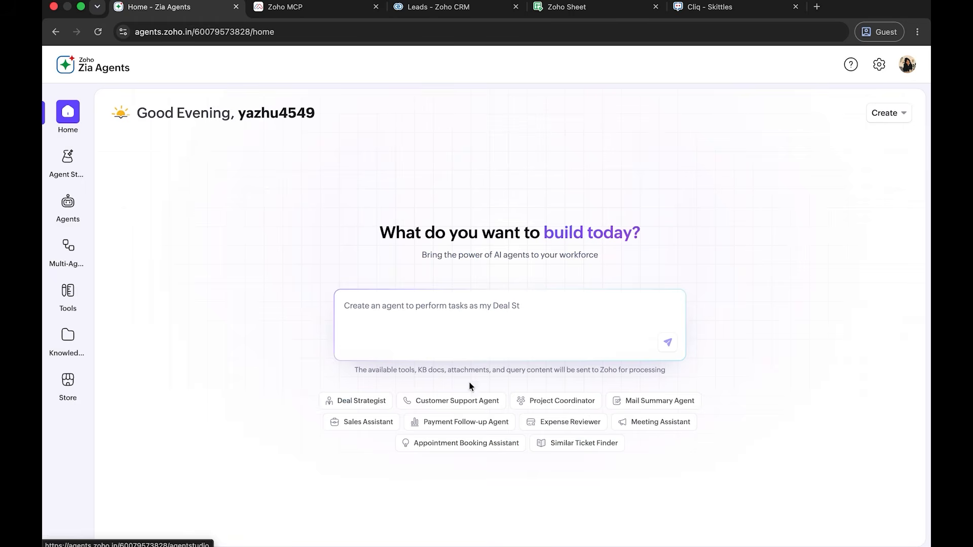
left_click(68, 162)
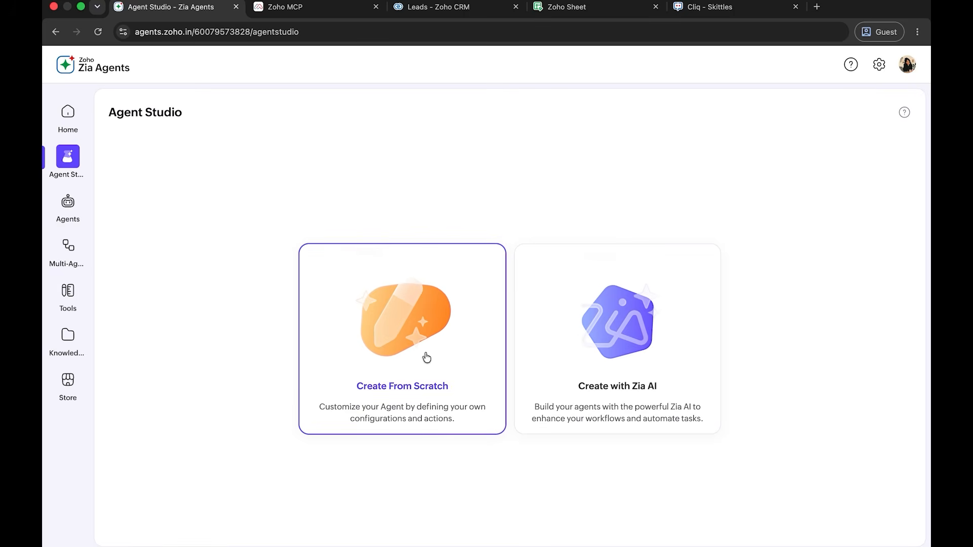
left_click(426, 358)
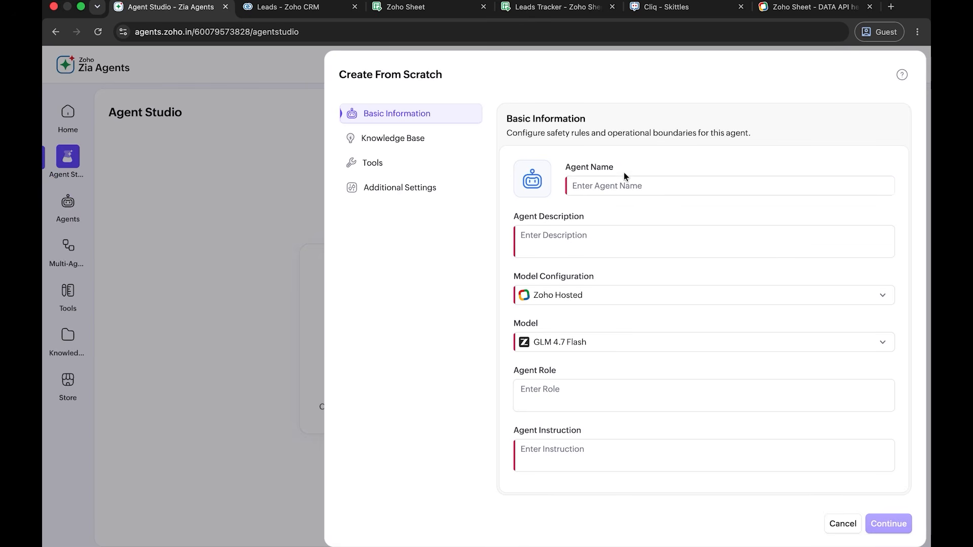
left_click(624, 184)
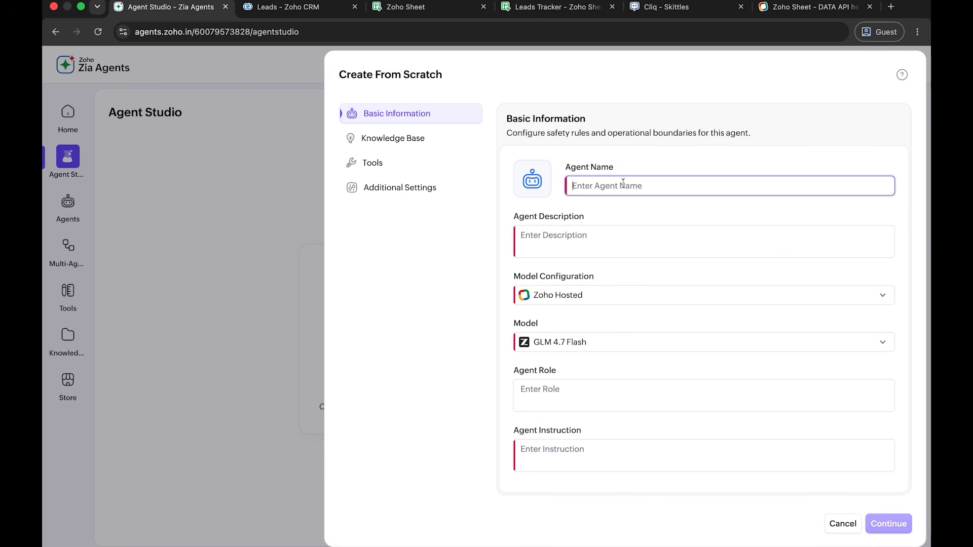
type("Leads syn")
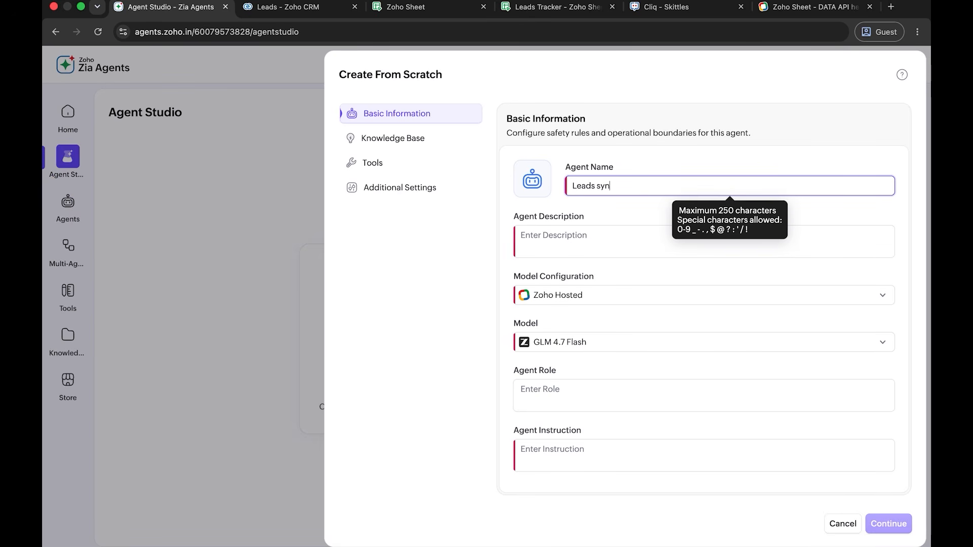
type("c agent")
left_click(582, 233)
type("Adds leads from my spreadsheet into my CRM, and enriches them.")
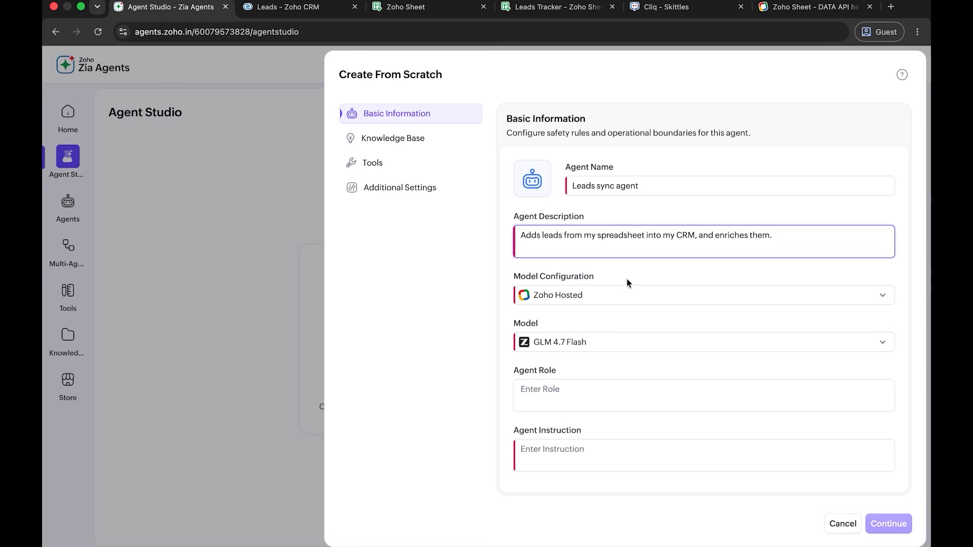
- Choose Zoho Hosted as the agent's model configuration and keep GLM 4.7 Flash as its model
left_click(632, 294)
left_click(631, 294)
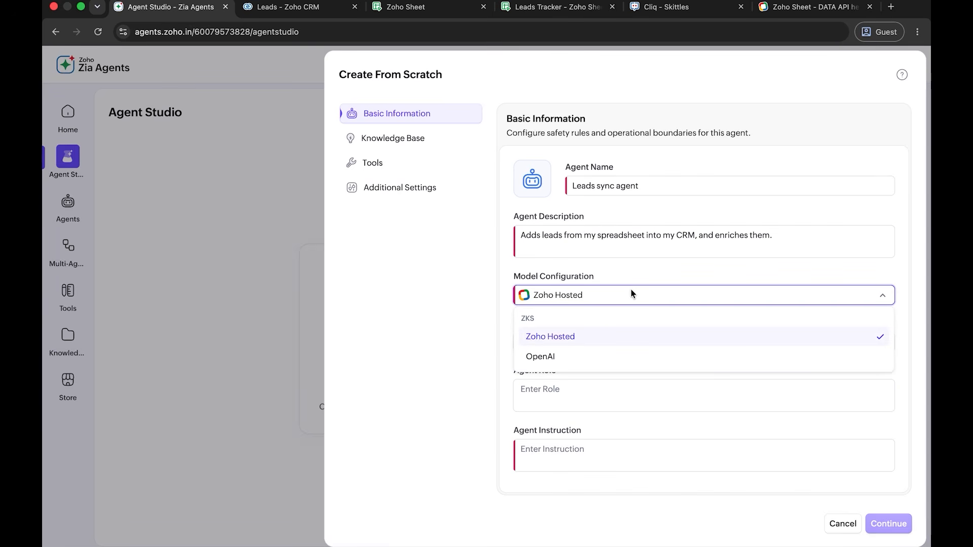
left_click(633, 336)
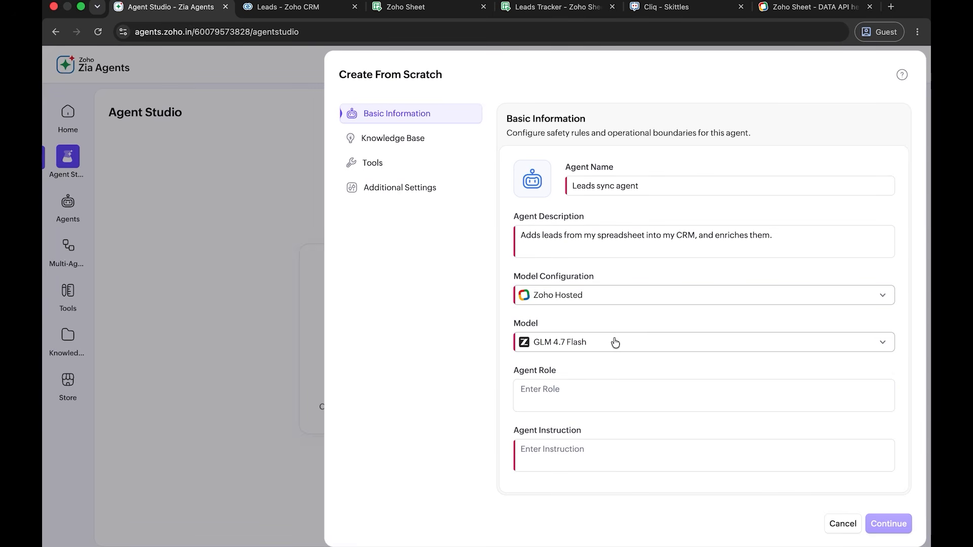
left_click(615, 343)
left_click(632, 346)
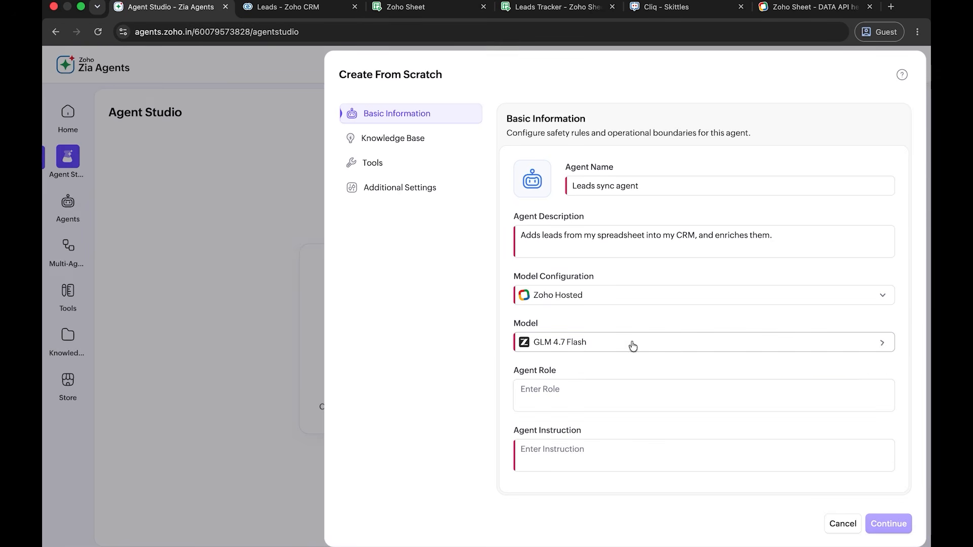
- Enter "Adds leads from my spreadsheet into my CRM, and enriches them." as both the agent's role and instruction, and submit the basic information
left_click(610, 394)
type("Adds leads from my spreadsheet into my CRM, and enriches them.")
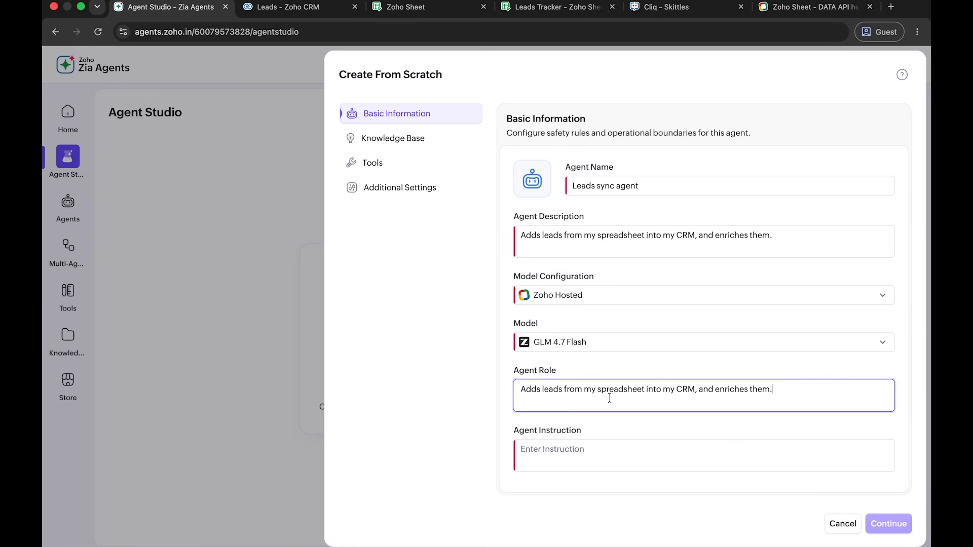
left_click(583, 464)
type("Adds leads from my spreadsheet into my CRM, and enriches them.")
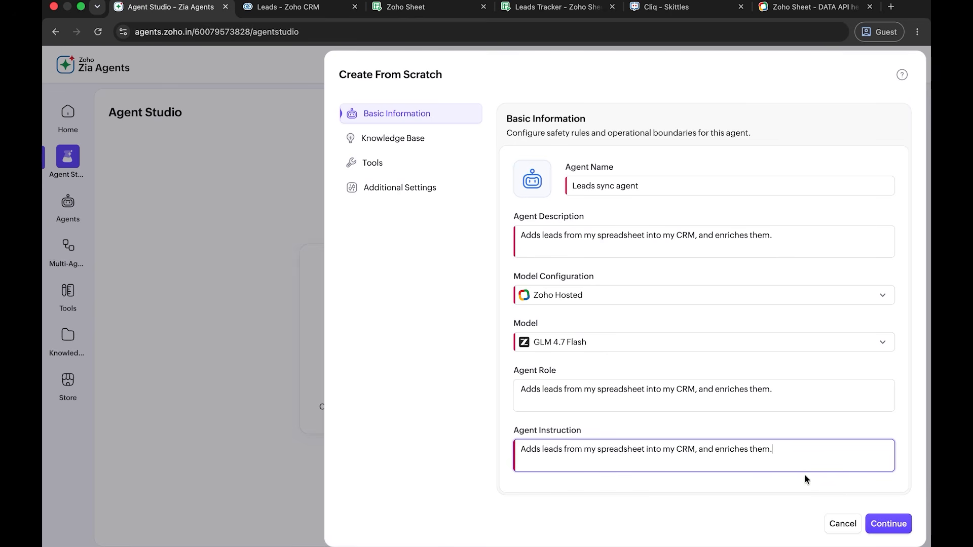
left_click(888, 523)
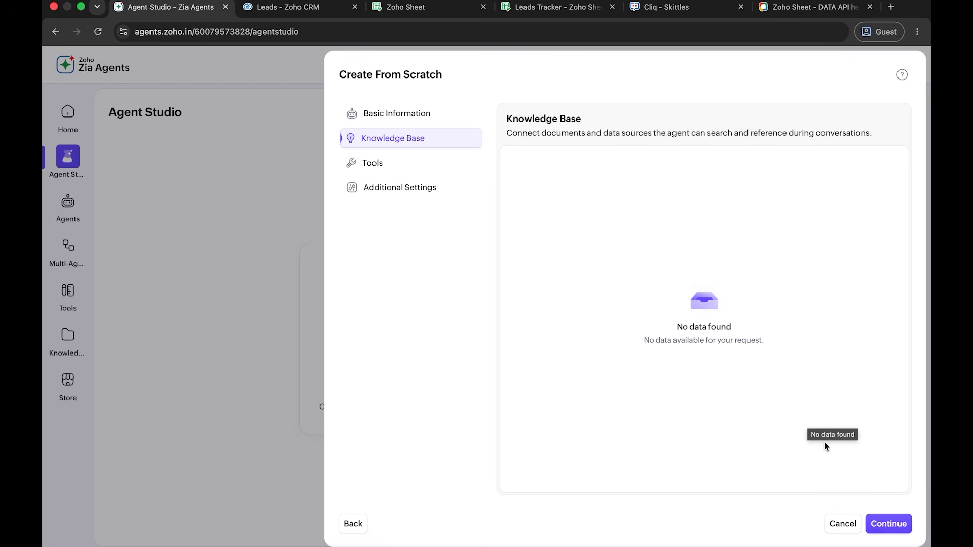
- Skip the knowledge base and add the Zoho Sheet tool sheet_getWorksheetContent to the agent's tools
left_click(890, 522)
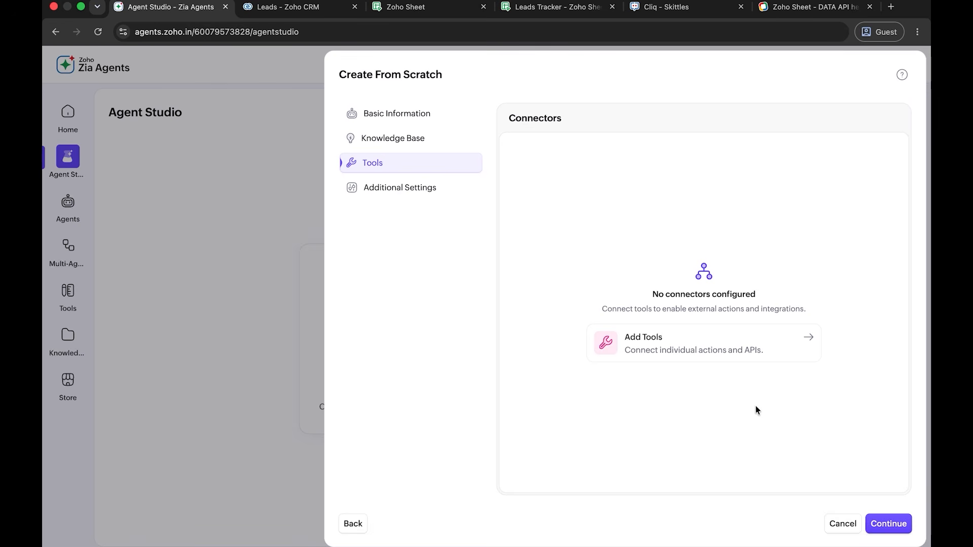
left_click(733, 339)
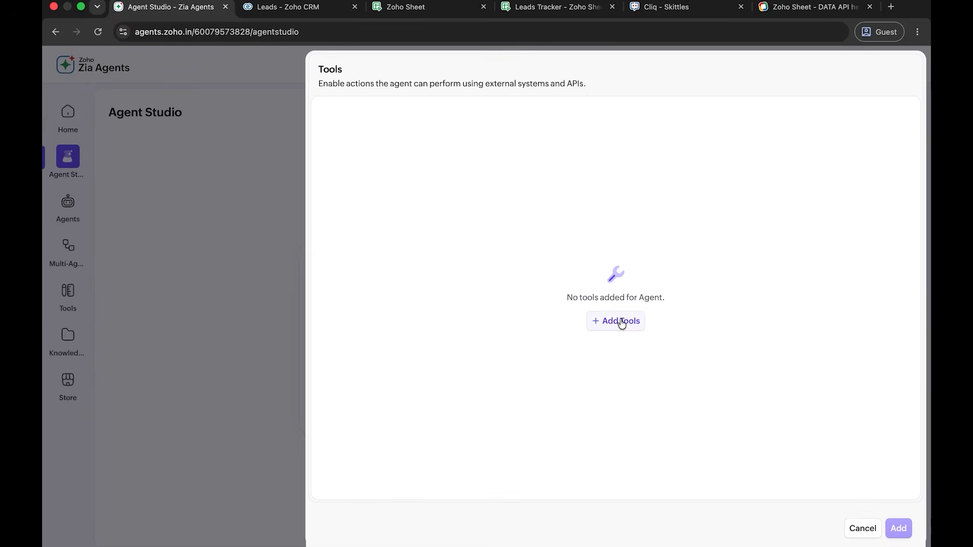
left_click(621, 320)
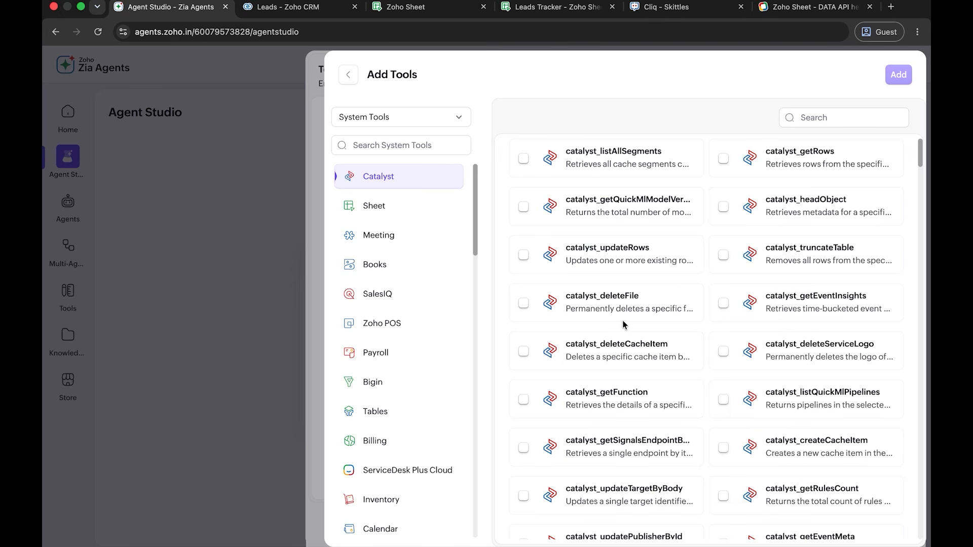
left_click(422, 216)
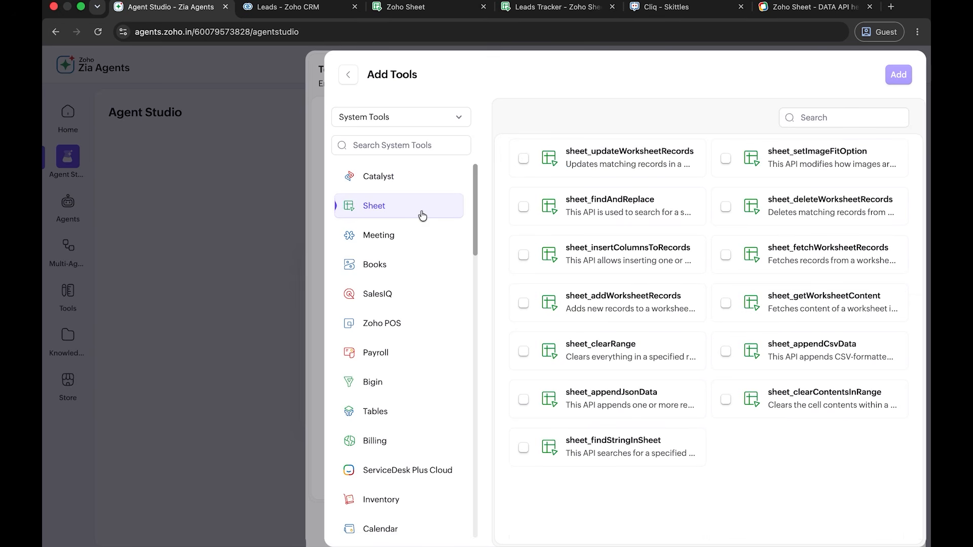
left_click(793, 311)
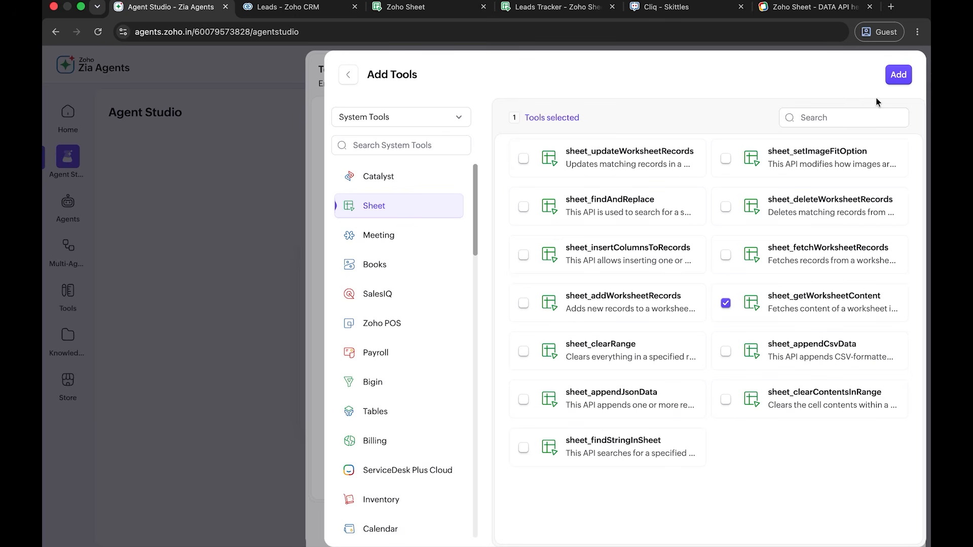
left_click(897, 76)
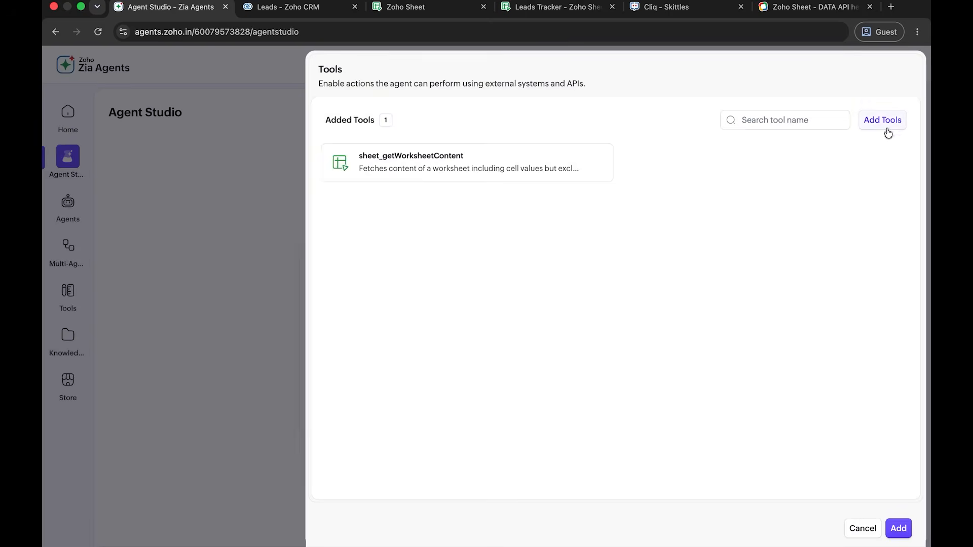
- Add the Zoho CRM tool crm_createLeadsRecords, and attach the chosen tools to the agent
left_click(887, 123)
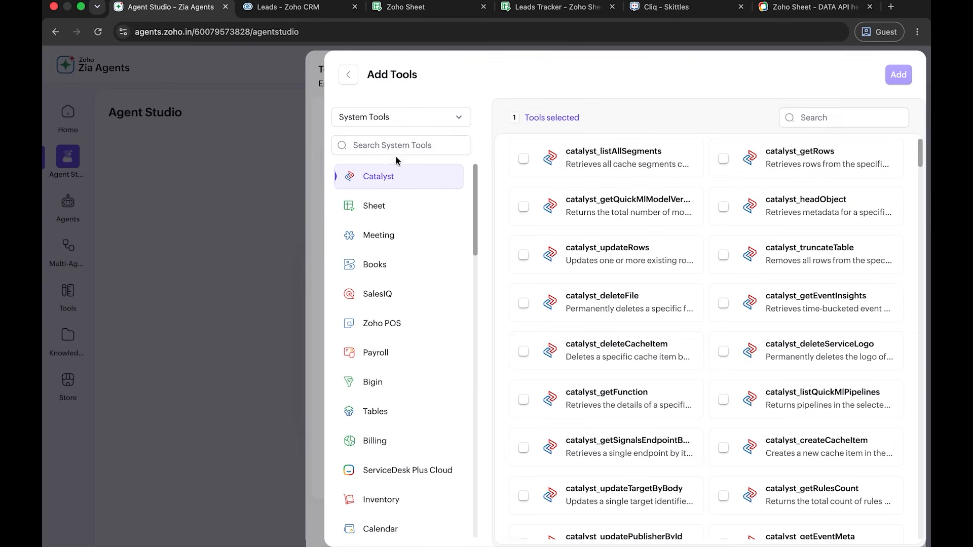
left_click(395, 146)
type("crm")
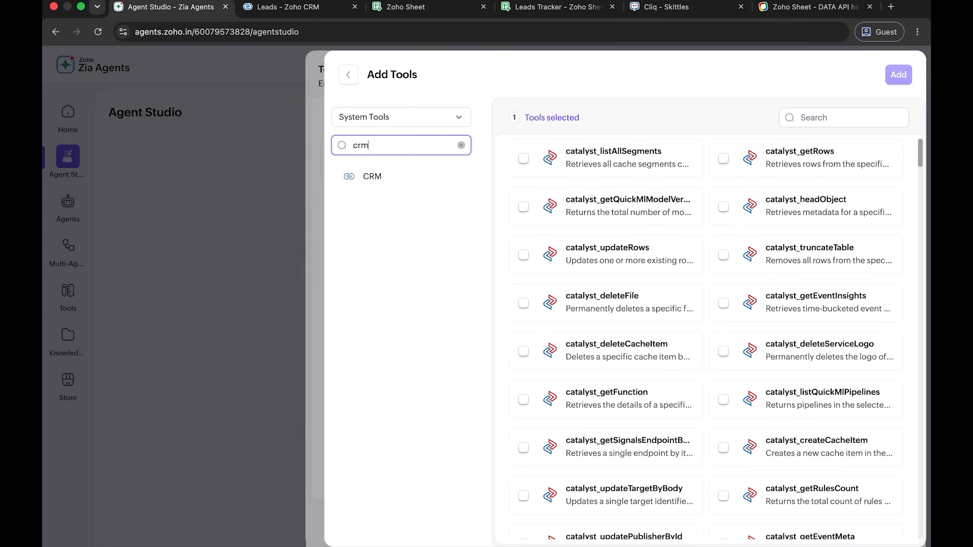
left_click(375, 183)
left_click(823, 114)
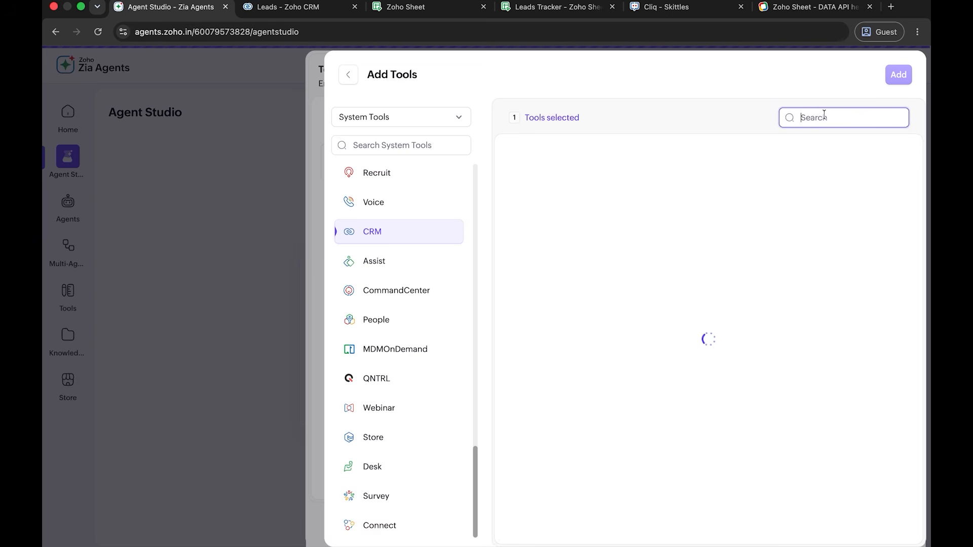
type("crea")
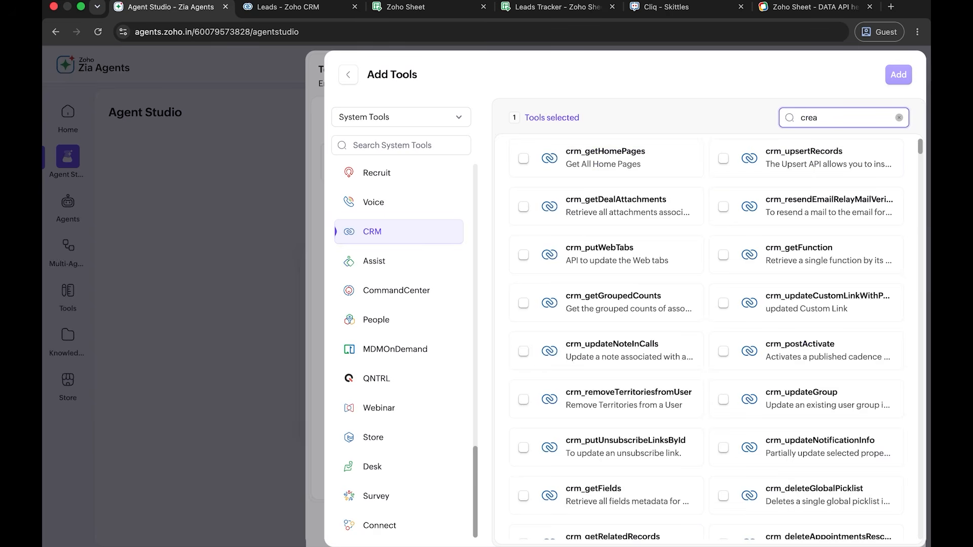
type("tel")
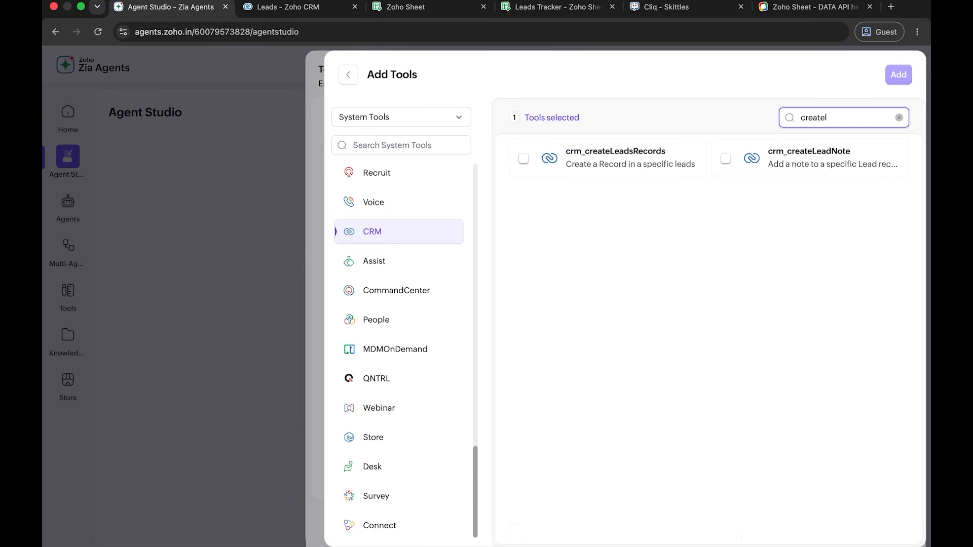
left_click(639, 158)
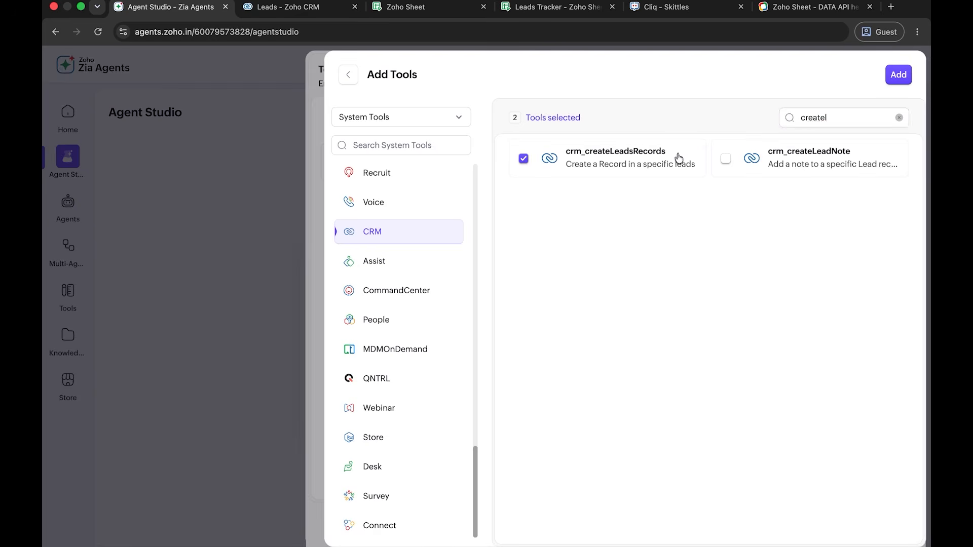
left_click(898, 74)
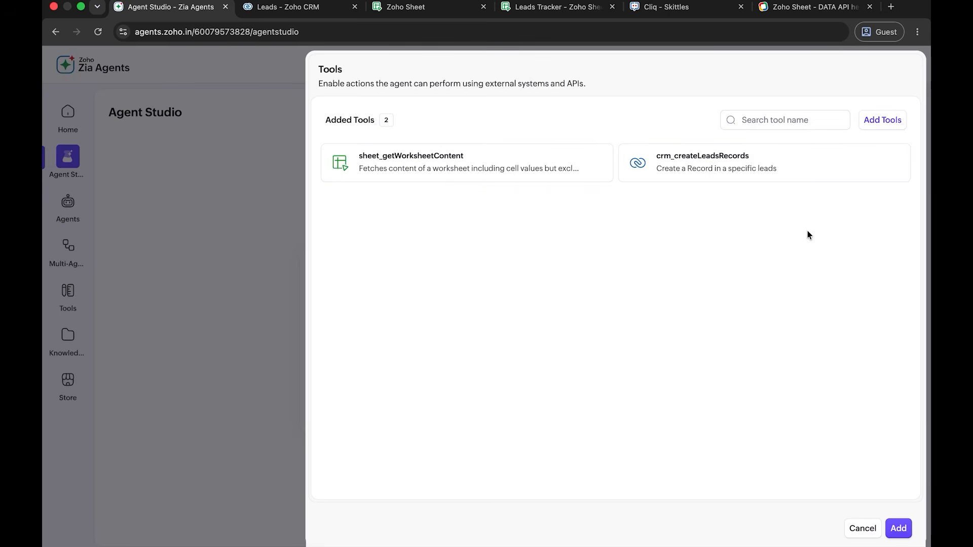
left_click(898, 528)
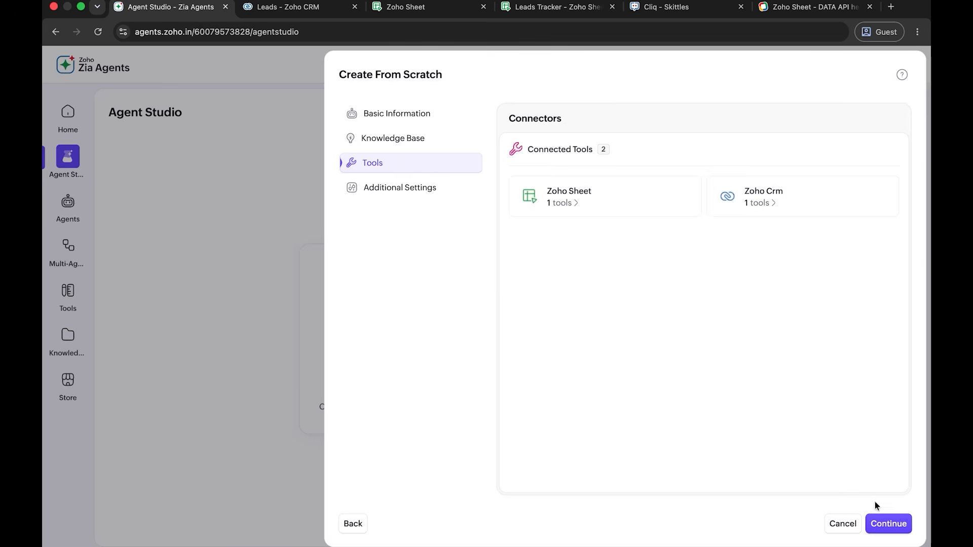
- Look at the custom guardrails options, leave them off, and create the agent with the default guardrails
left_click(889, 524)
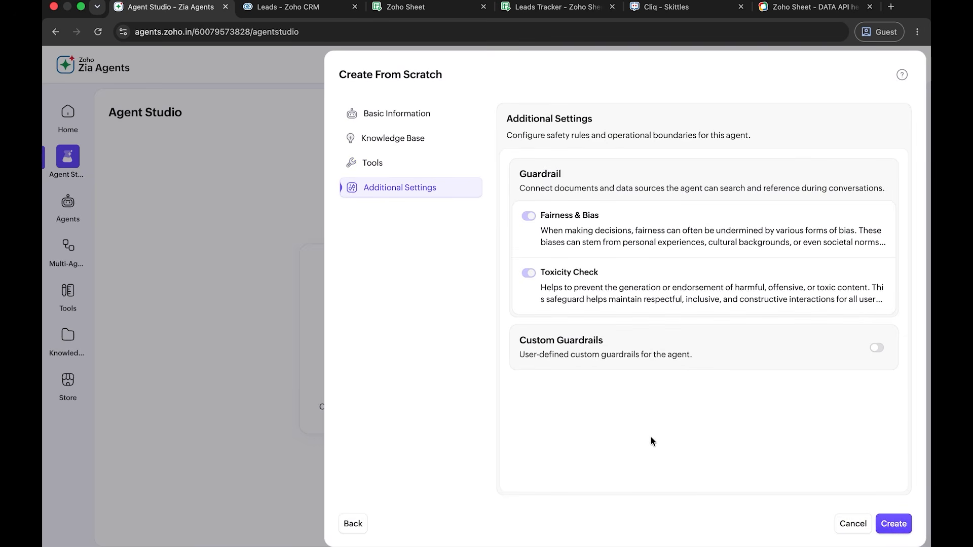
left_click(881, 349)
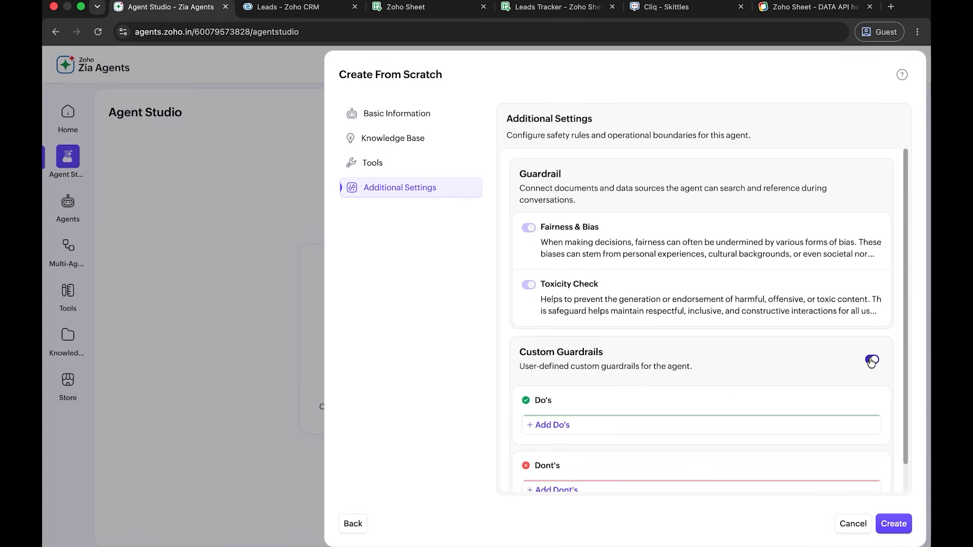
left_click(871, 361)
left_click(893, 524)
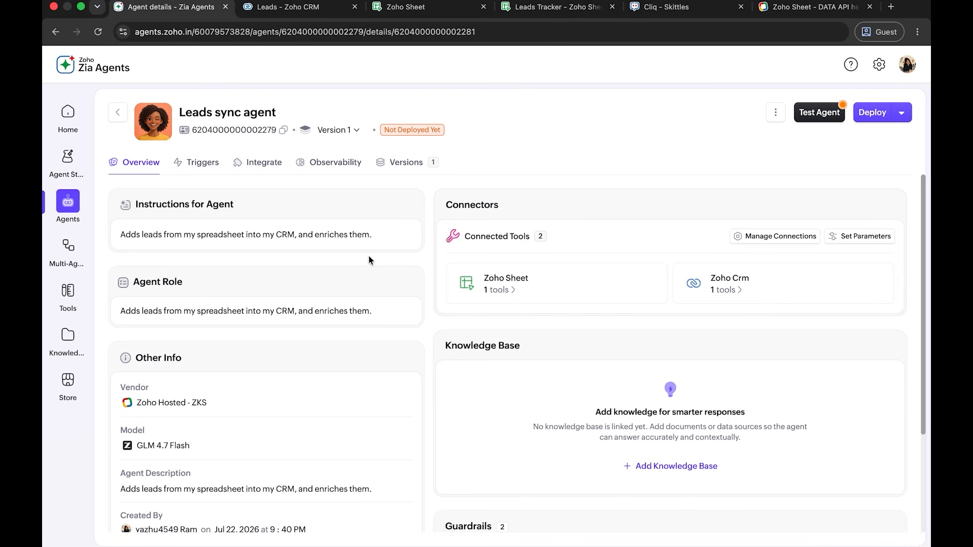
- Replace the agent instruction with the copied prompt to import sheet leads into CRM, enriching Annual Revenue, Website, No. of Employees and Description, and save
left_click(400, 205)
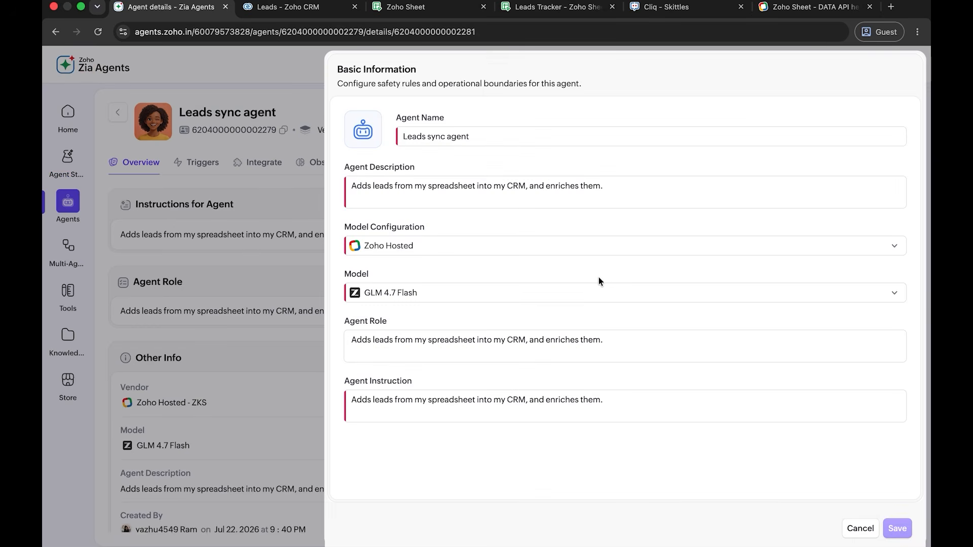
left_click(623, 398)
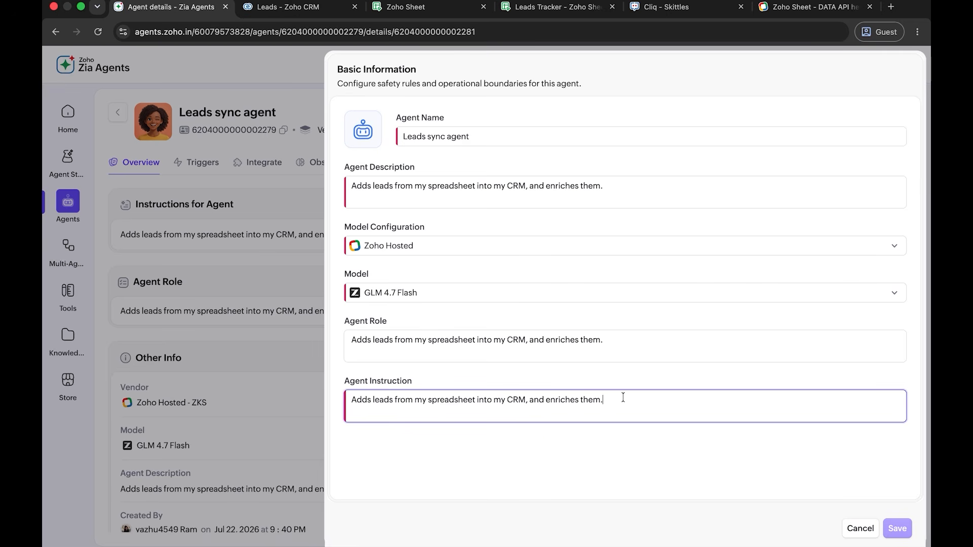
key("super+a")
key("BackSpace")
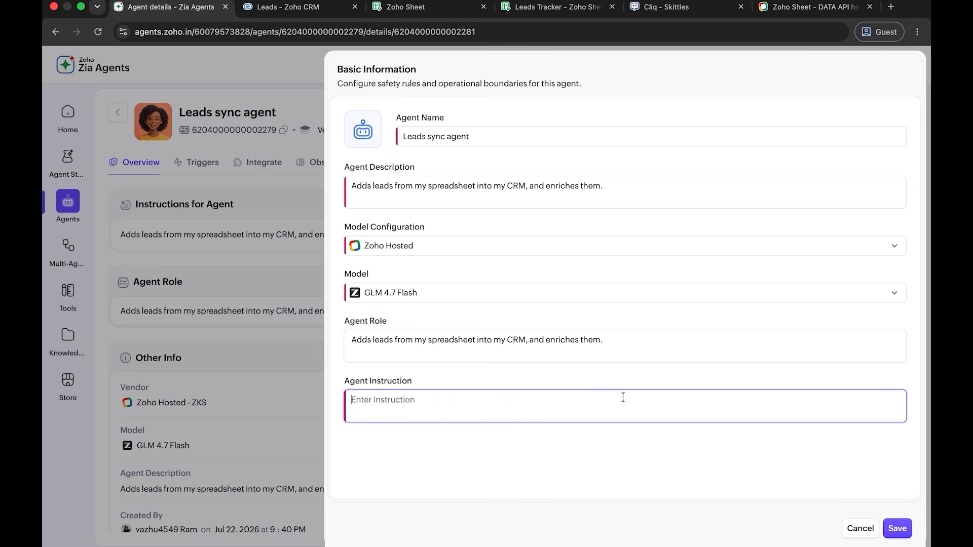
type("When I ask you to, import all lead records from the connected sheet into the CRM. Treat each row as an individual lead and map its fields to the corresponding CRM fields. Before adding the leads into CRM, enrich each one based on the knowledge you have about it — fill in the following columns: Annual Revenue, Website, No. of Employees, and Description, by enriching the data based on the company name.  For any follow-up questions, use the data from the connected sheet to answer accurately, drawing only from that sheet's contents unless I specify otherwise.")
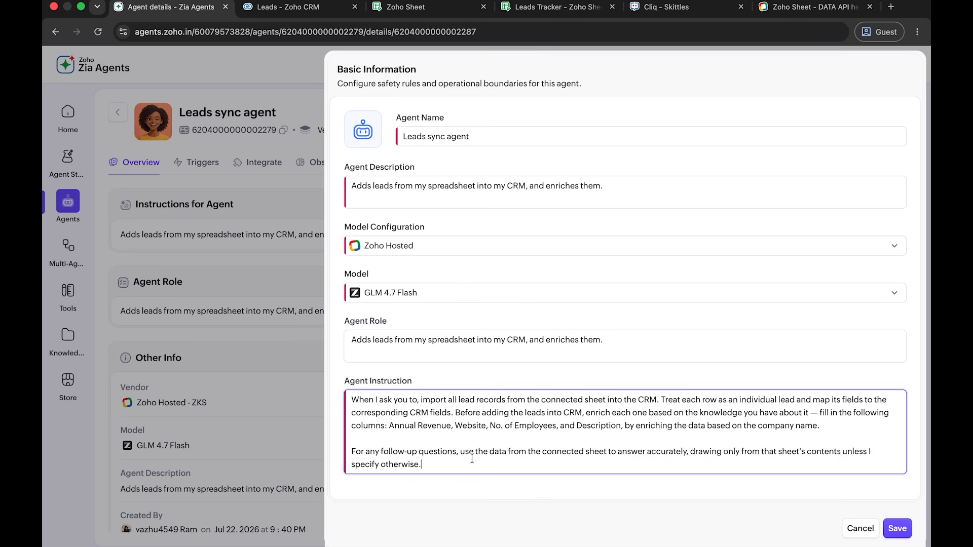
left_click(897, 528)
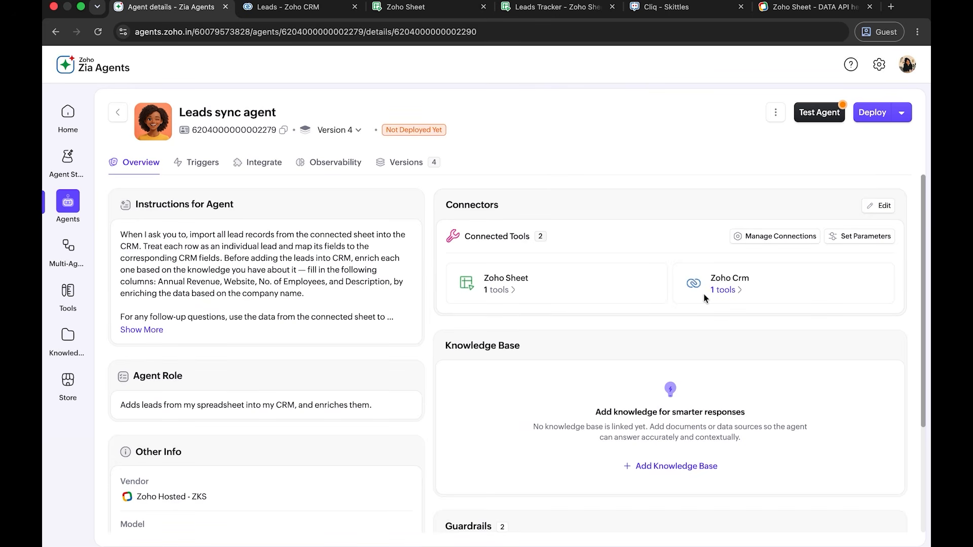
- In the tool parameter mapping, set sheet_getWorksheetContent's resource_id to a constant, using the workbook ID copied from the Leads Tracker URL
left_click(859, 237)
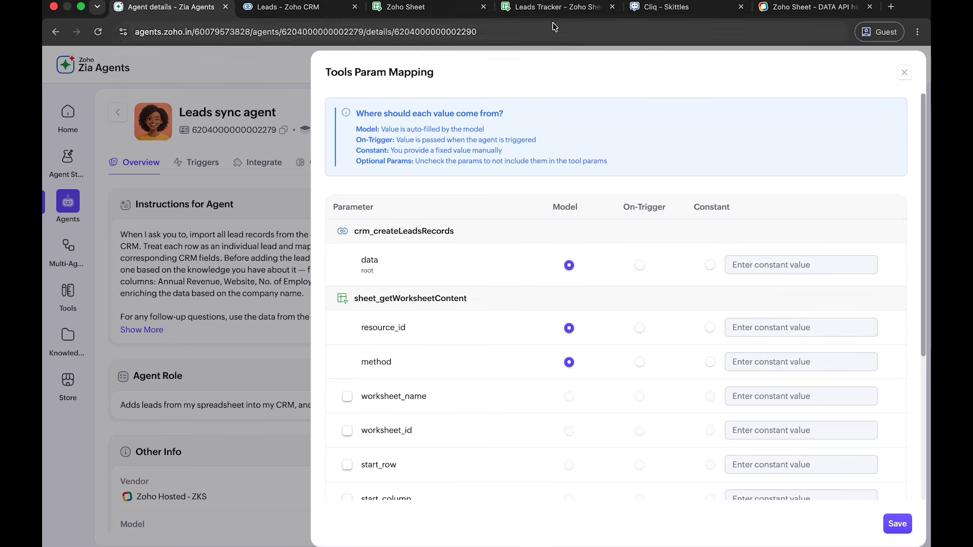
left_click(550, 8)
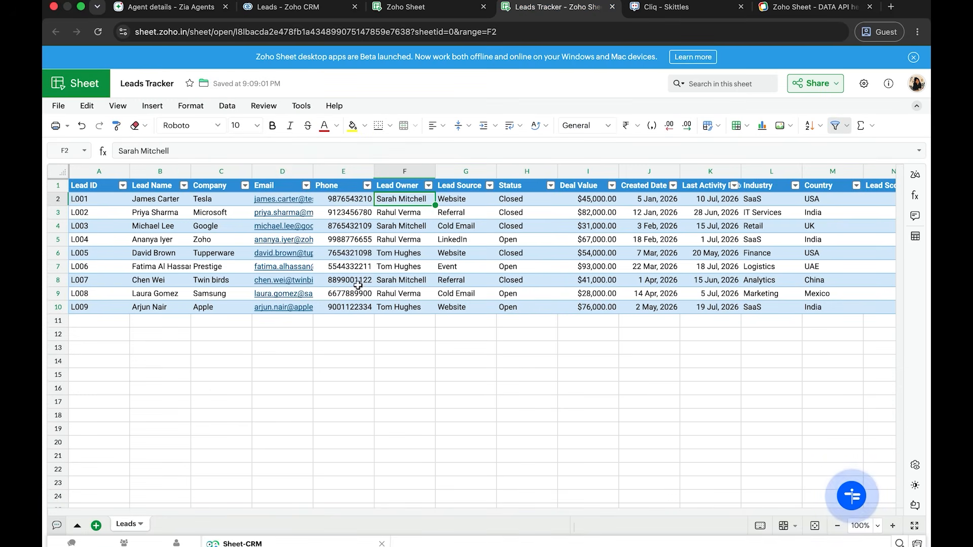
left_click(236, 32)
left_click_drag(235, 32, 410, 35)
key("super+c")
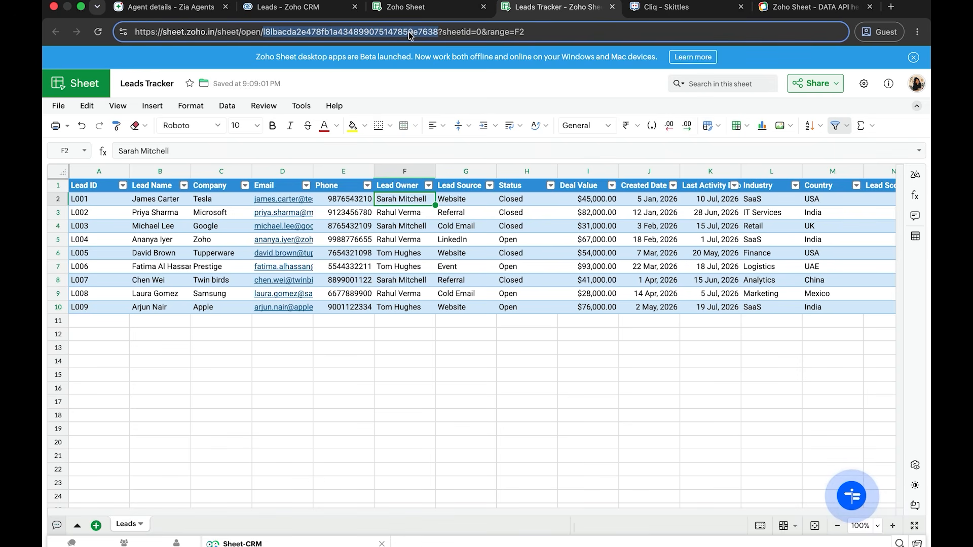
left_click(162, 7)
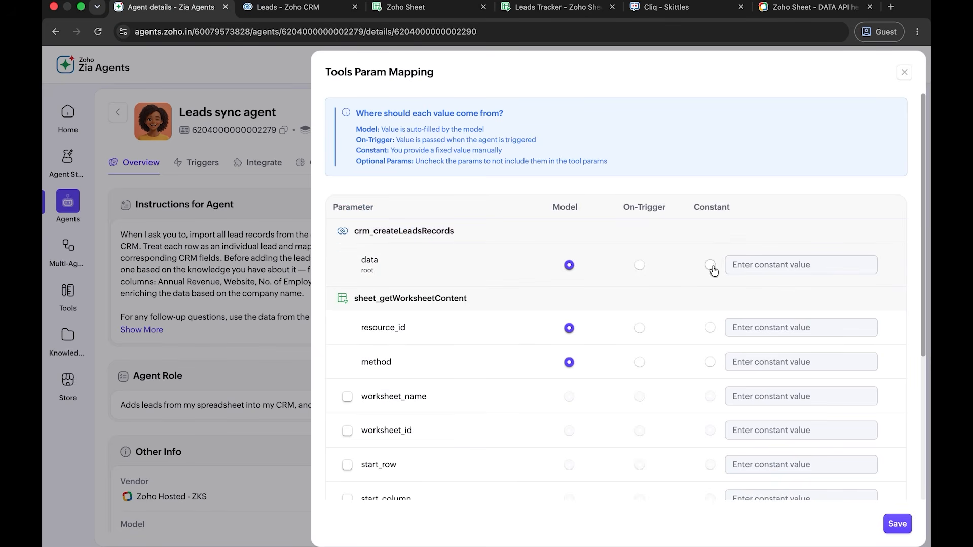
left_click(710, 327)
left_click(769, 329)
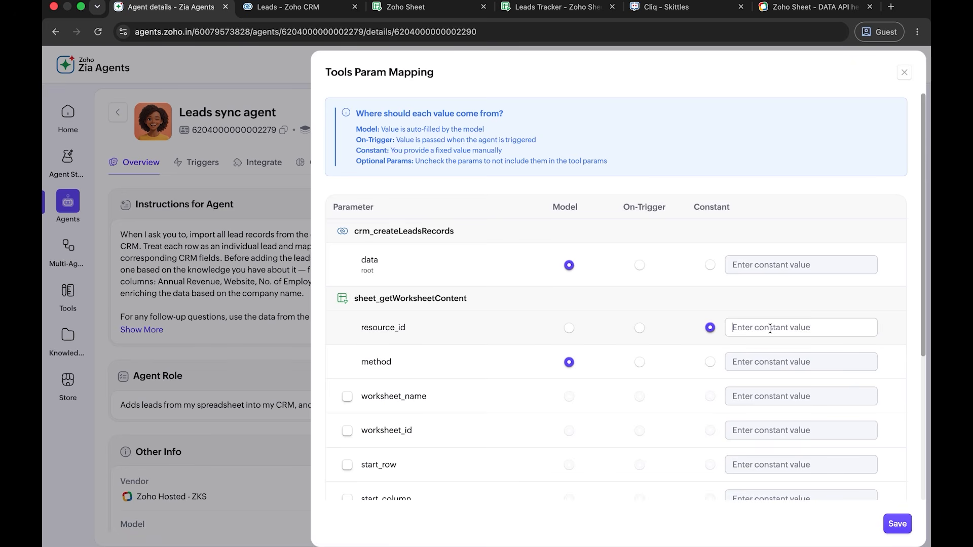
key("super+v")
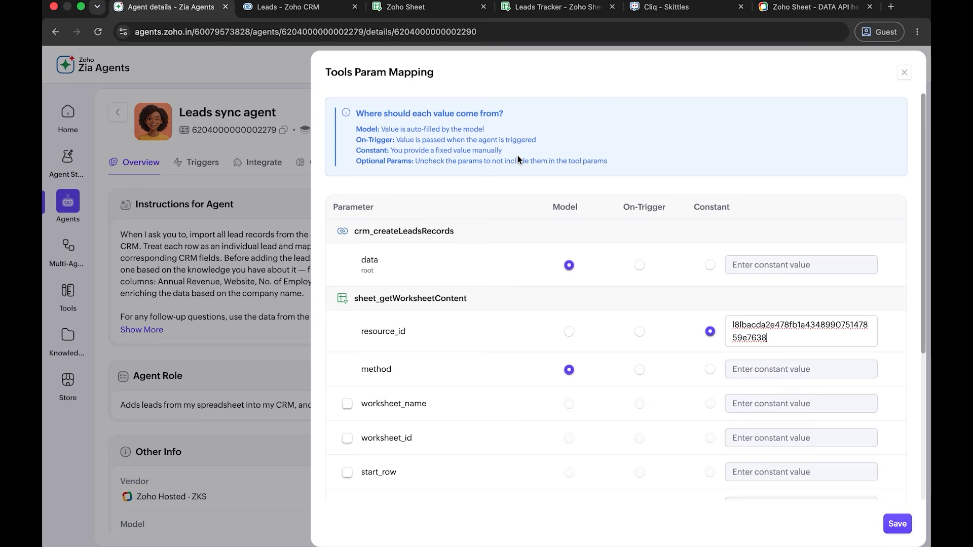
- Copy the "Get content of worksheet" method from the Zoho Sheet API documentation and set the method parameter to the constant worksheet.content.get
left_click(435, 10)
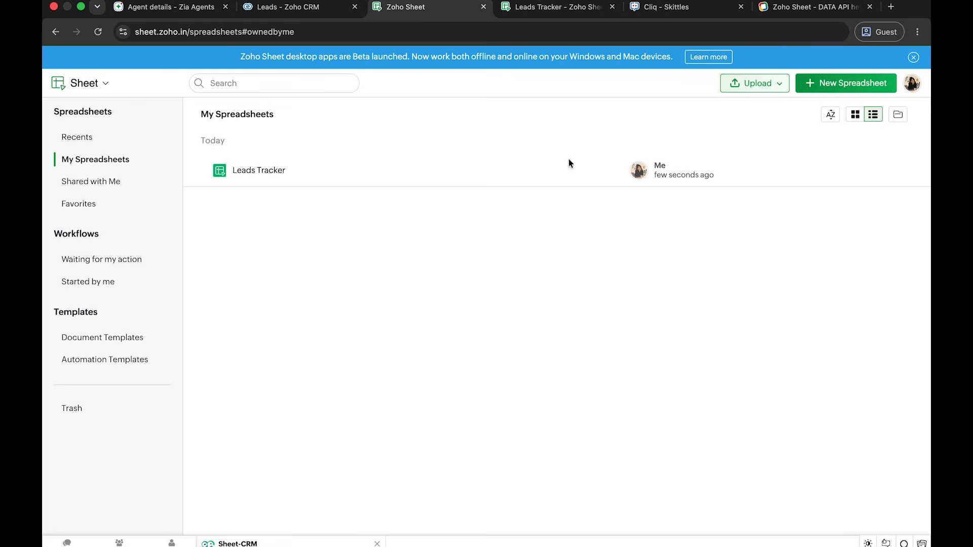
left_click(912, 84)
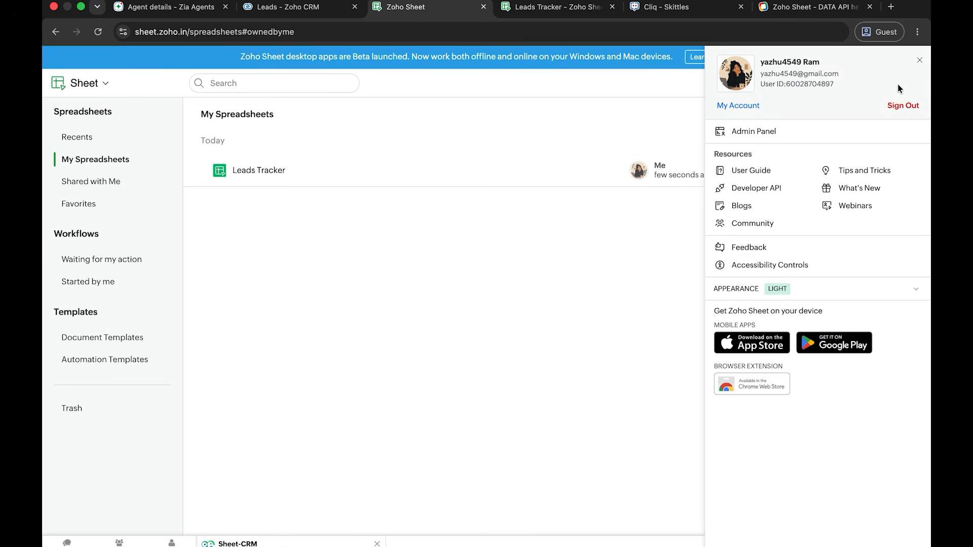
left_click(757, 190)
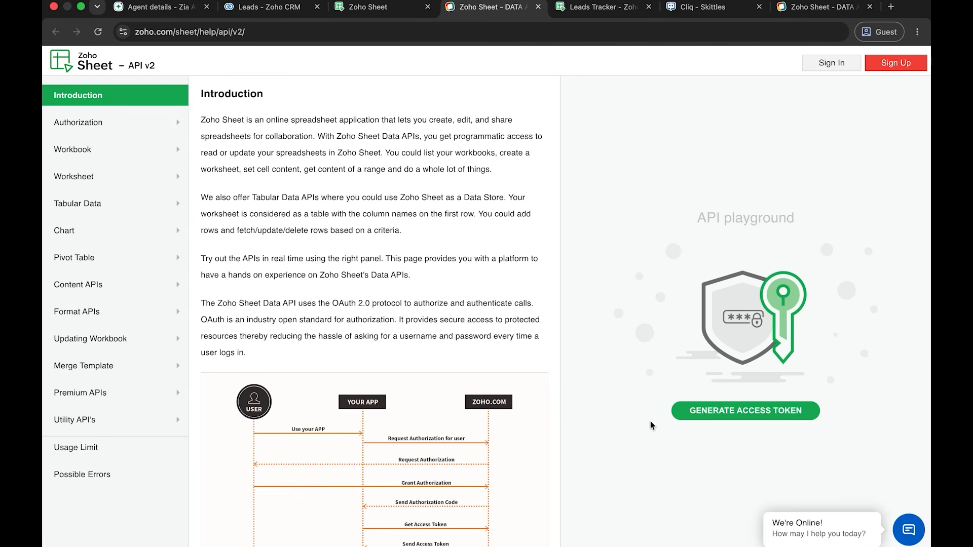
left_click(177, 286)
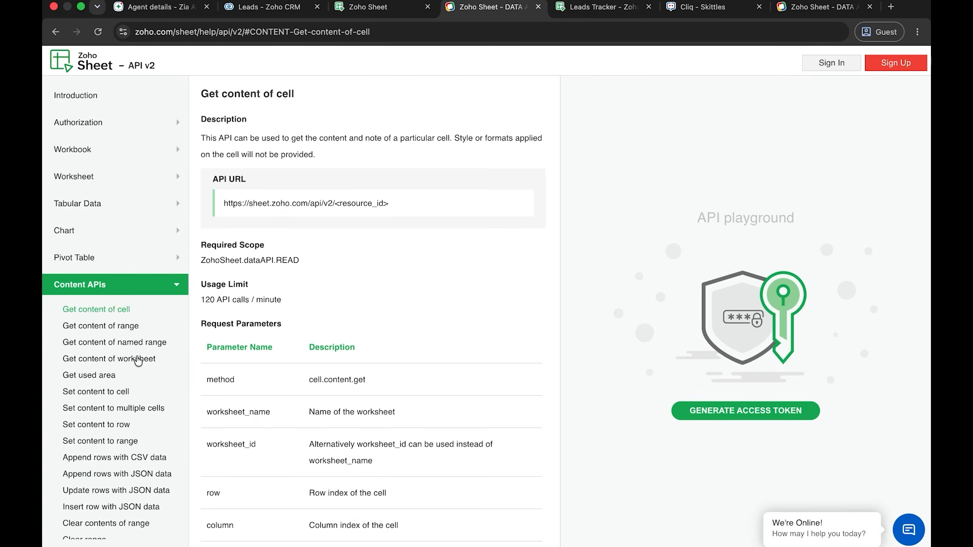
left_click(137, 359)
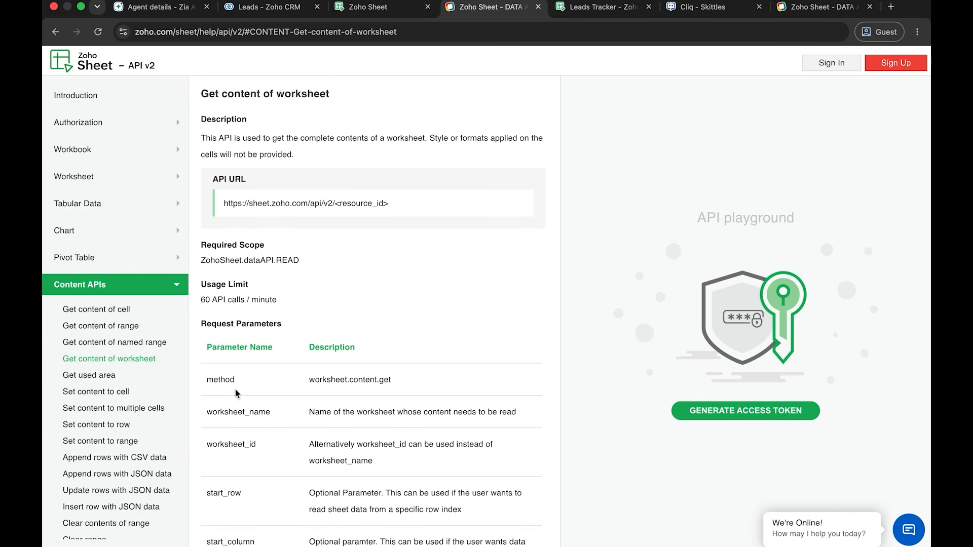
left_click_drag(308, 381, 407, 385)
key("super+c")
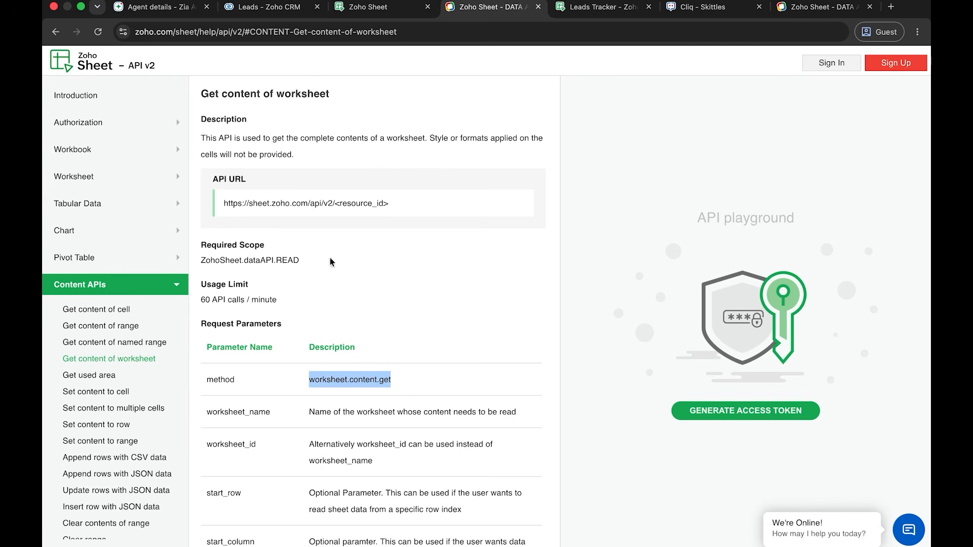
left_click(157, 7)
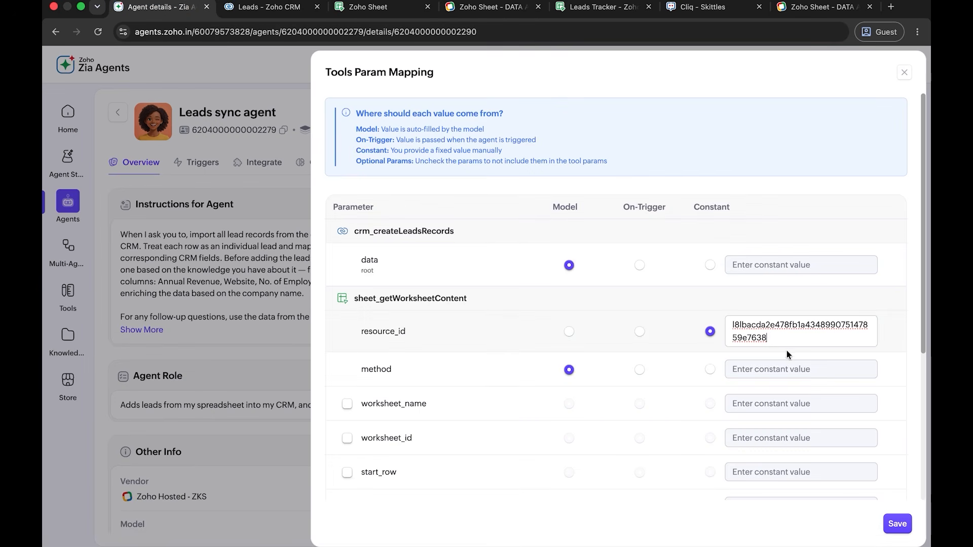
left_click(709, 369)
key("super+v")
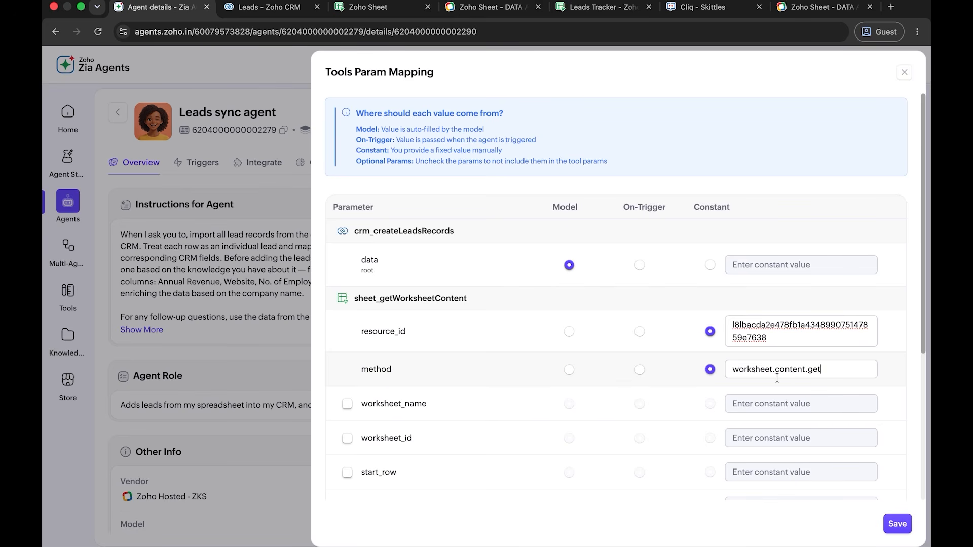
- Include the worksheet_name parameter with the constant value Leads, matching the Leads Tracker worksheet, and save the parameter mapping
left_click(347, 404)
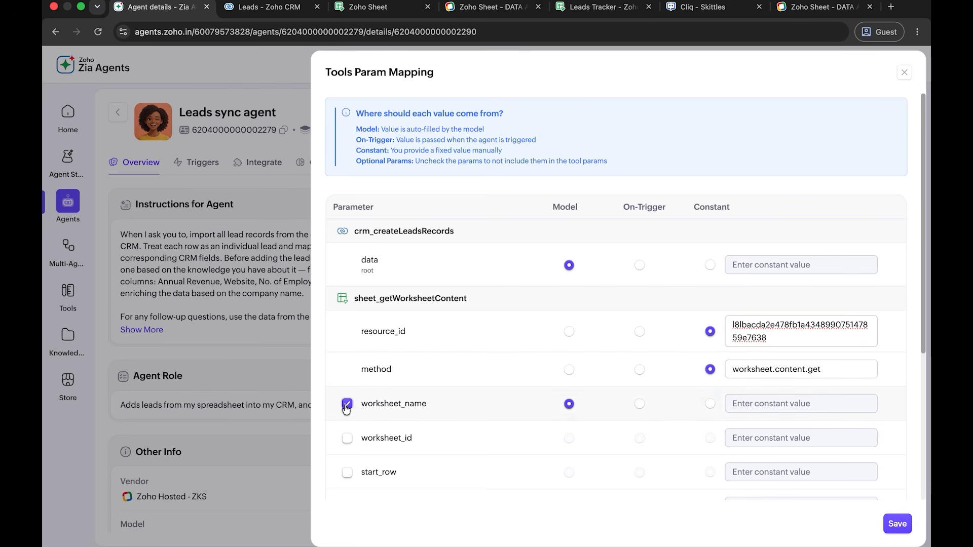
left_click(710, 403)
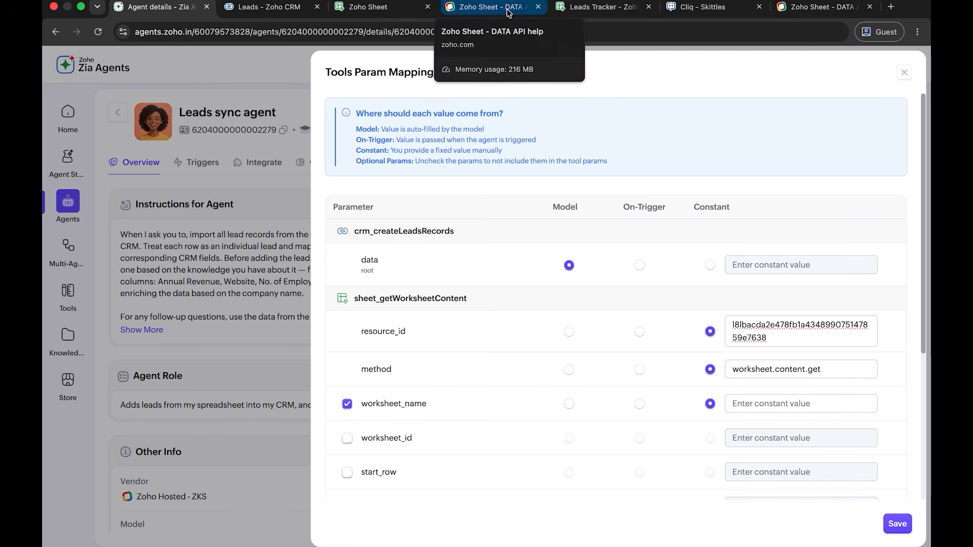
left_click(588, 8)
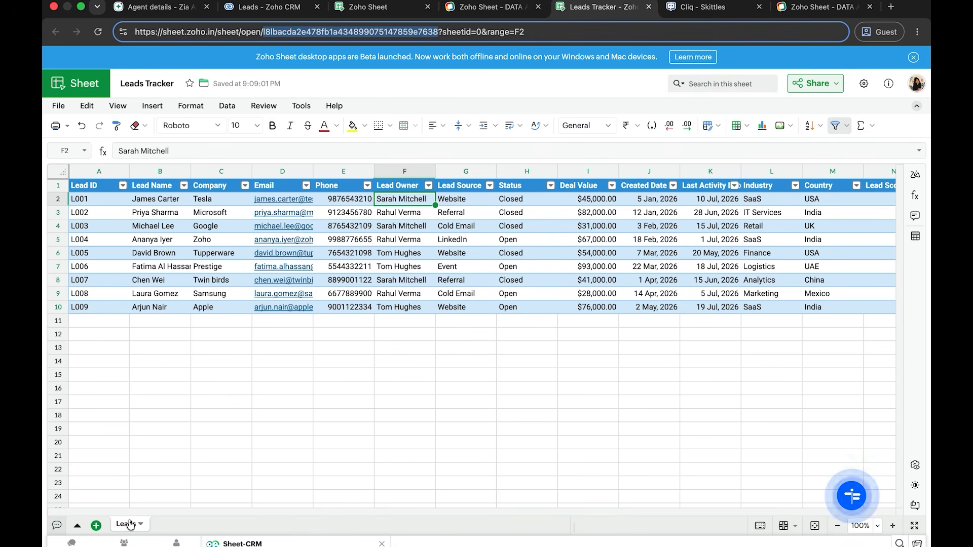
left_click(160, 7)
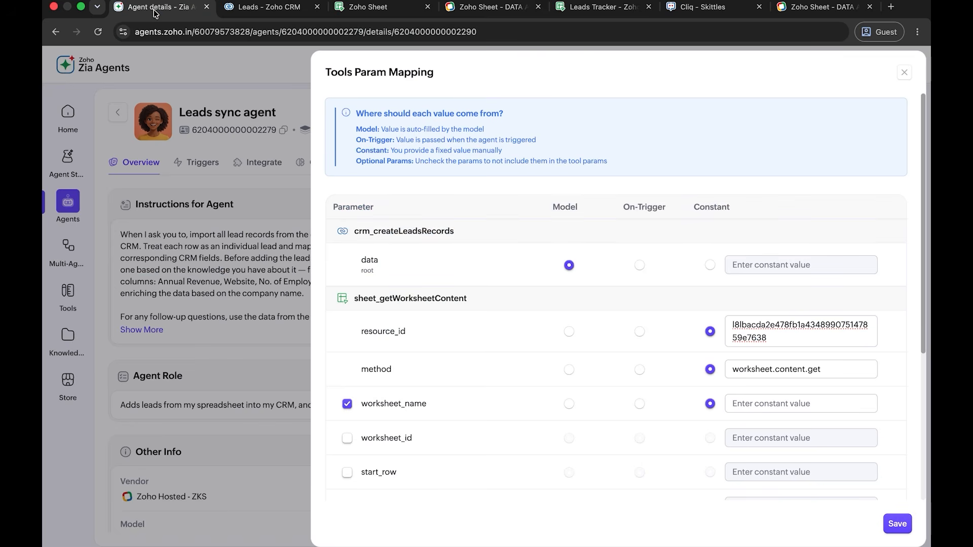
left_click(795, 403)
type("Leads")
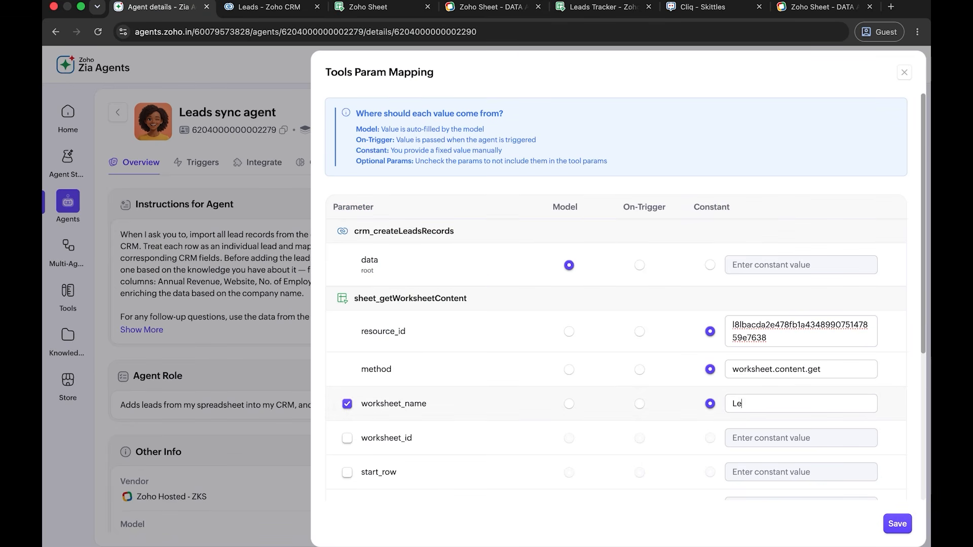
left_click(898, 525)
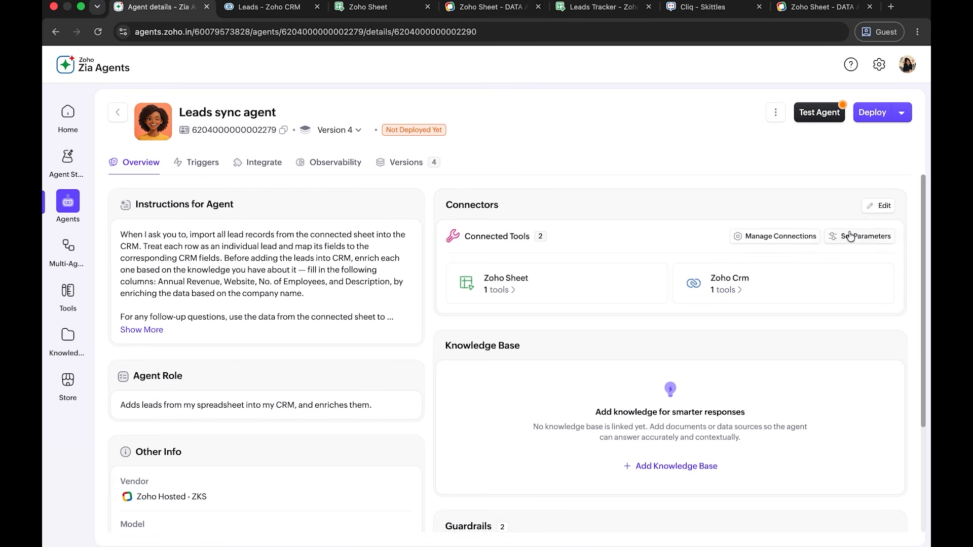
left_click(811, 107)
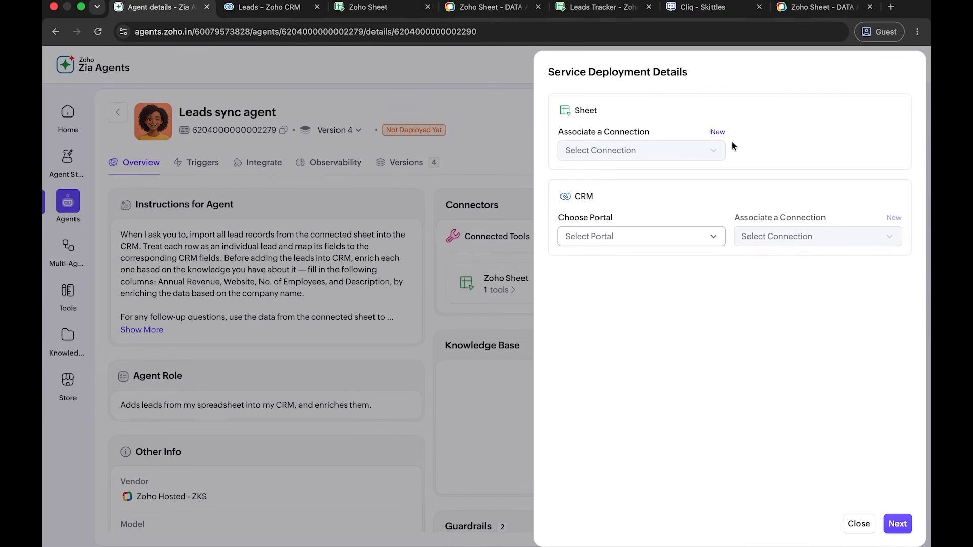
left_click(718, 133)
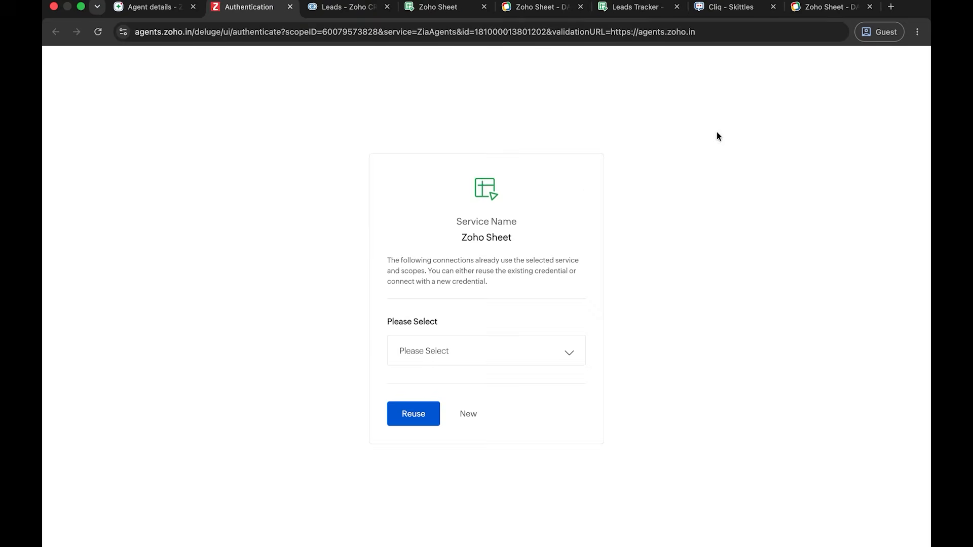
left_click(445, 353)
left_click(448, 376)
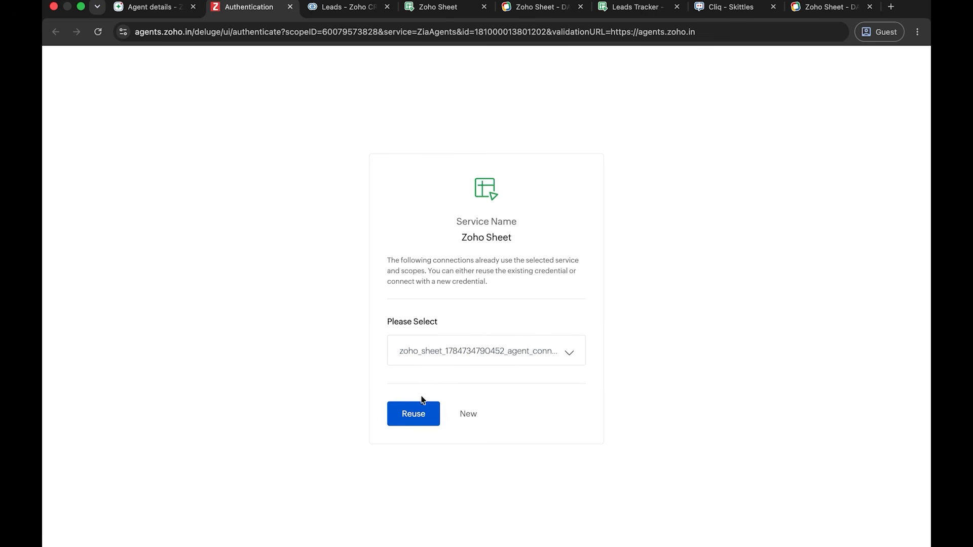
left_click(414, 415)
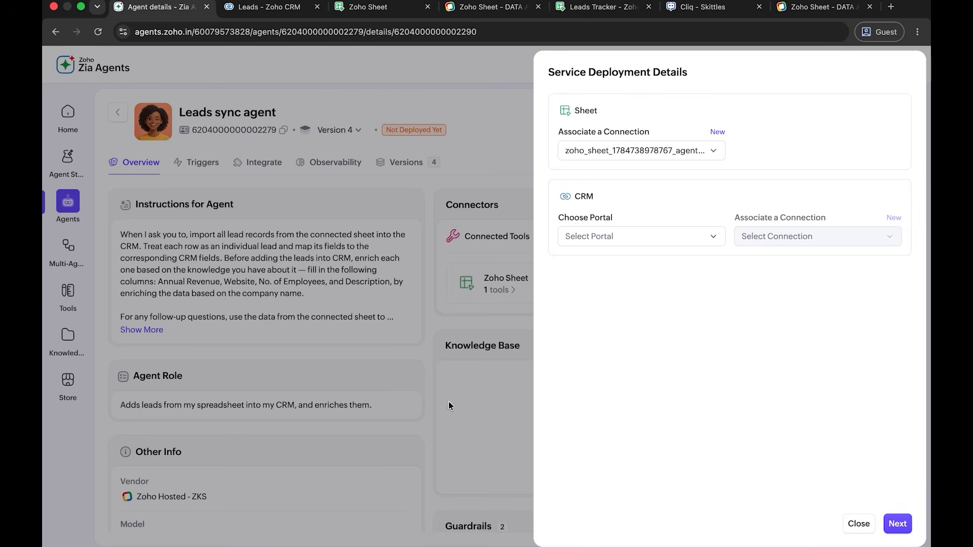
left_click(712, 238)
left_click(646, 264)
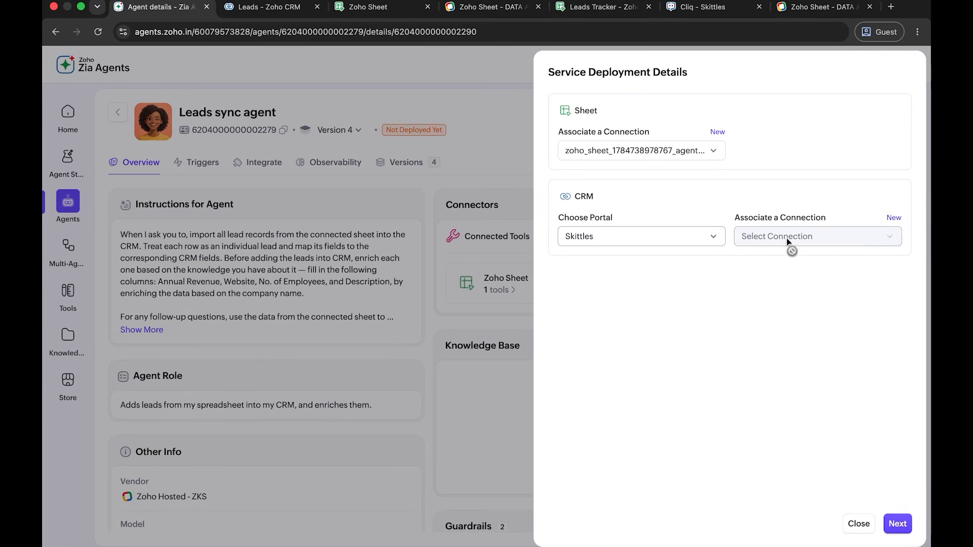
left_click(893, 218)
left_click(490, 354)
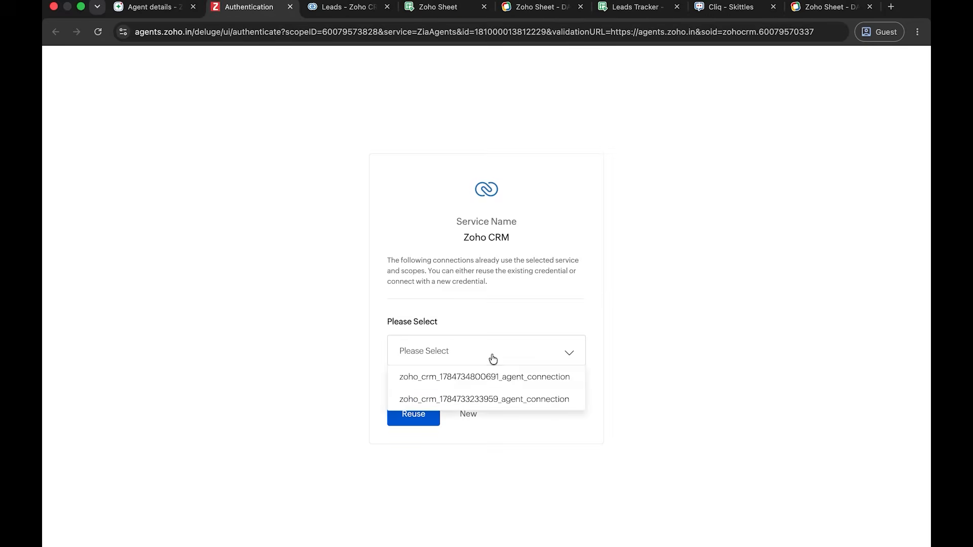
left_click(490, 377)
left_click(423, 415)
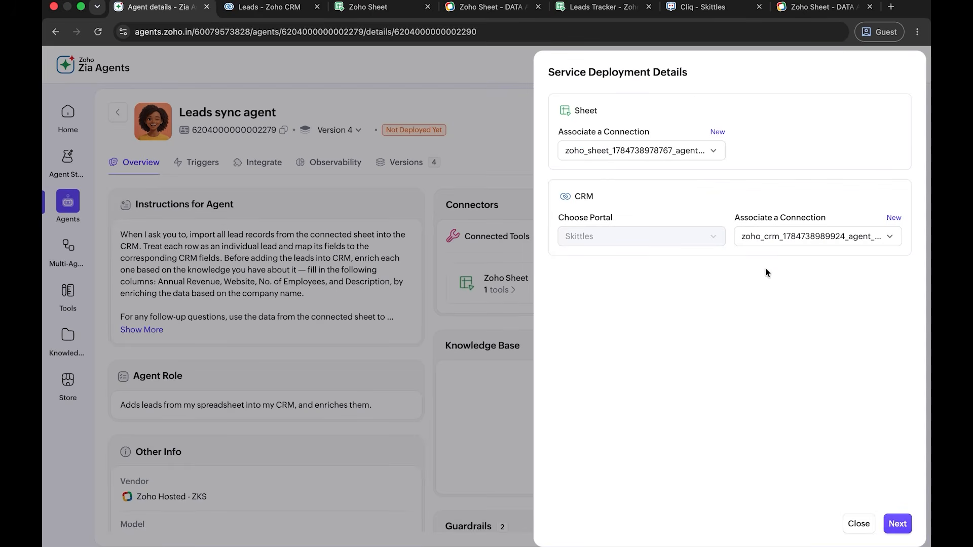
left_click(897, 523)
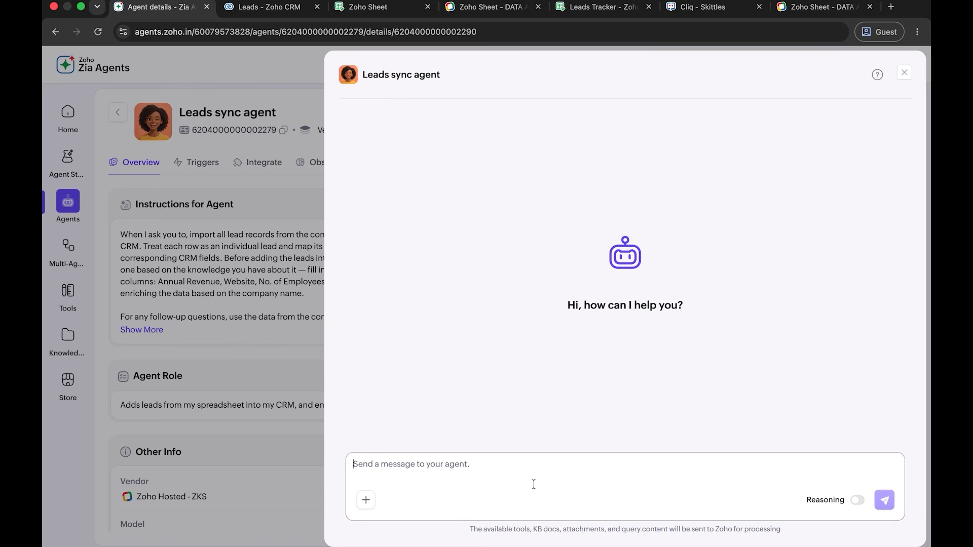
- Send the agent the test message "Add all leads from my sheet to my CRM"
left_click(534, 483)
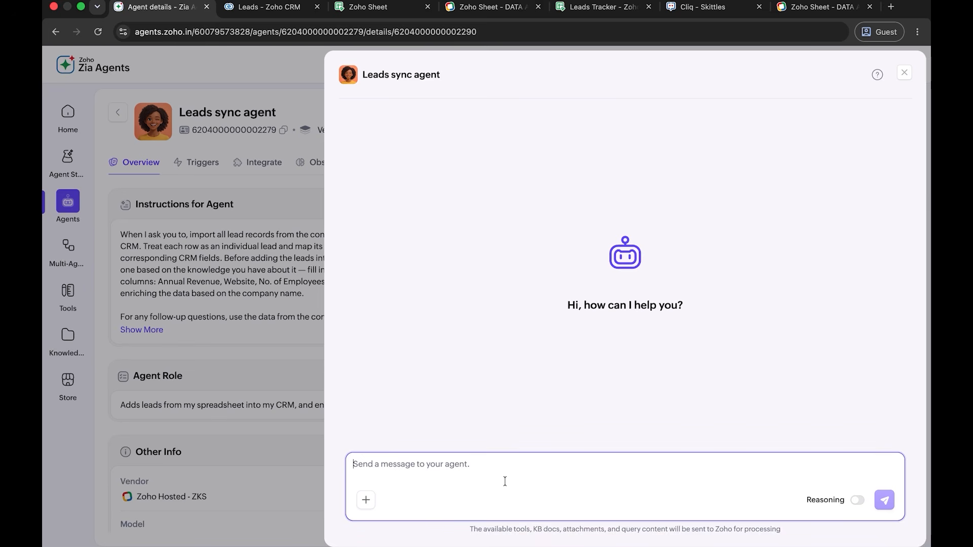
type("Add ")
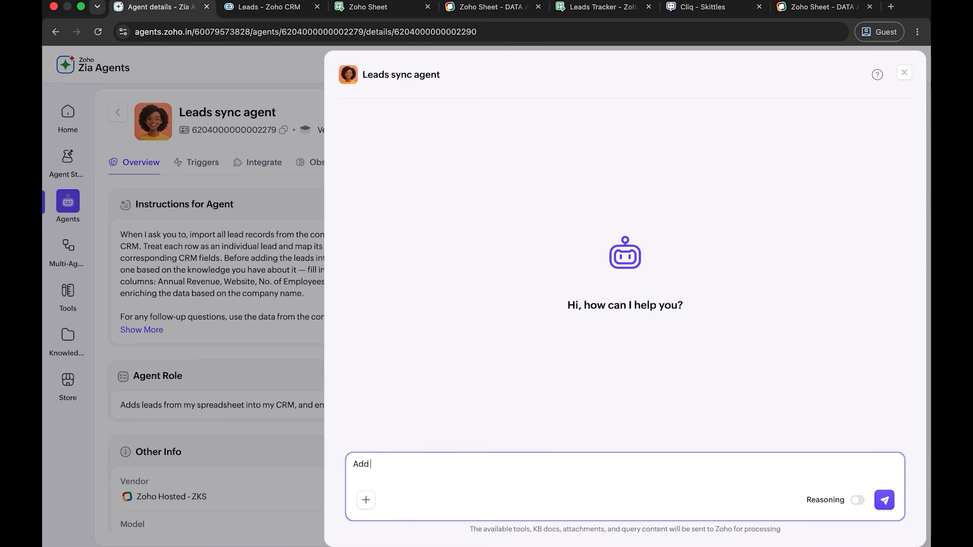
type("all leads from my sheet to m")
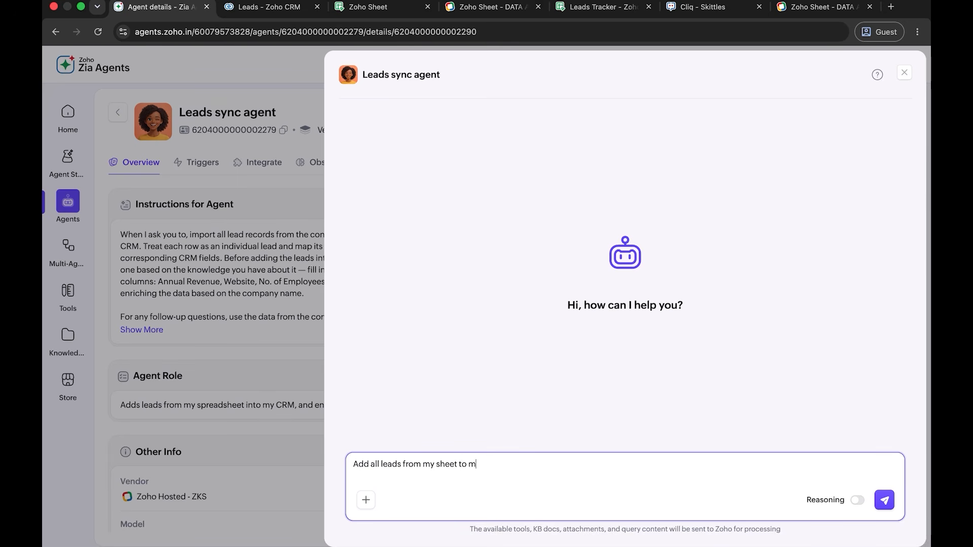
type("y CRM")
key("Return")
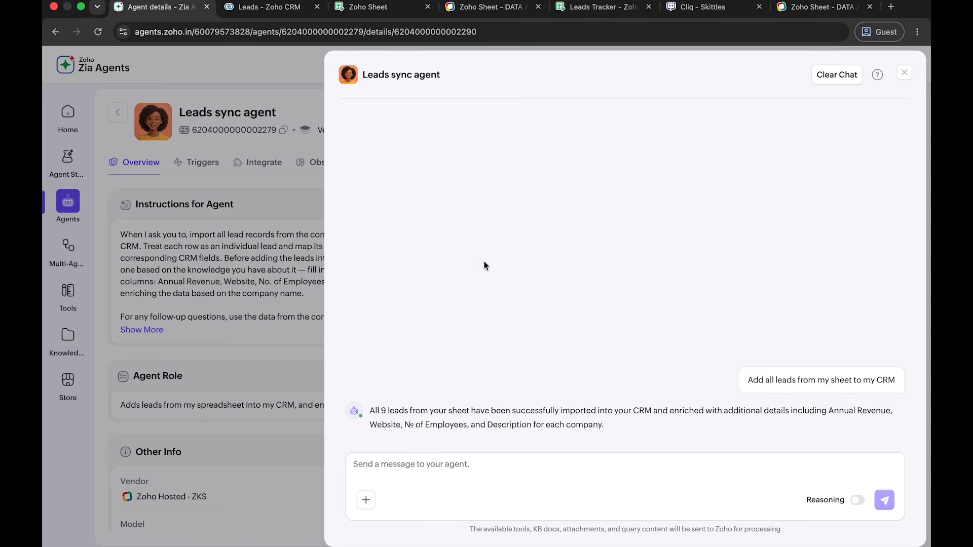
- Switch to Zoho CRM, reload the Leads list, dismiss the WorkDrive setup prompt, and review the Apple lead's detail fields
left_click(273, 11)
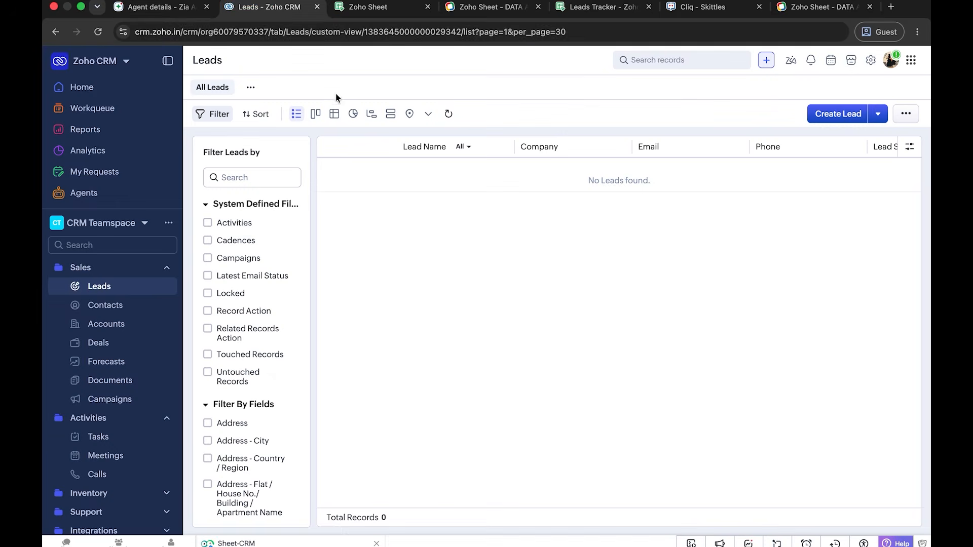
left_click(97, 32)
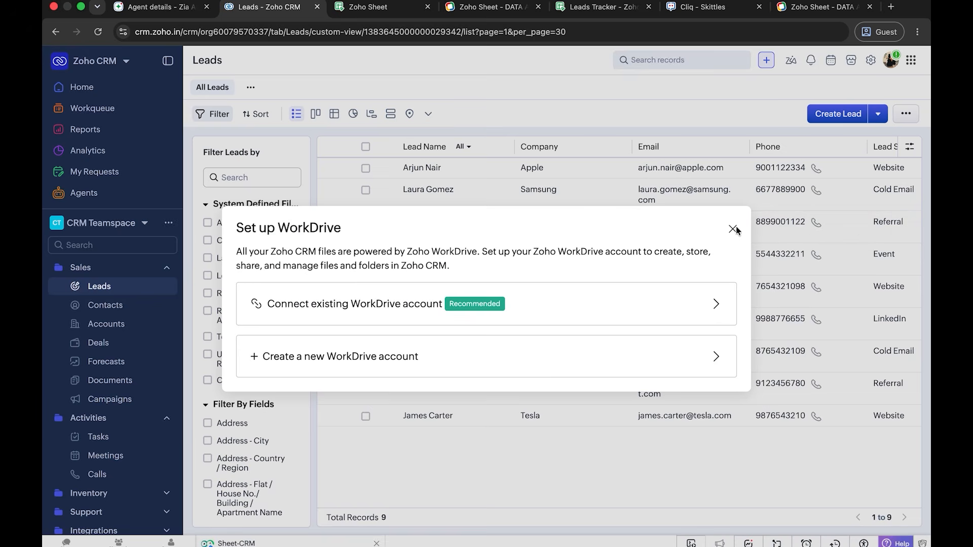
left_click(732, 229)
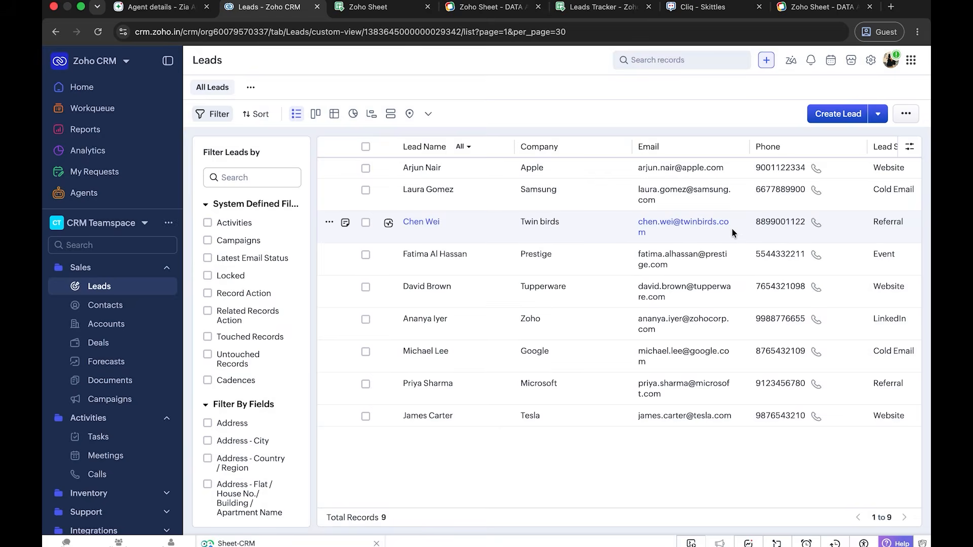
left_click(429, 168)
scroll(594, 304, "down", 3)
scroll(594, 304, "down", 3)
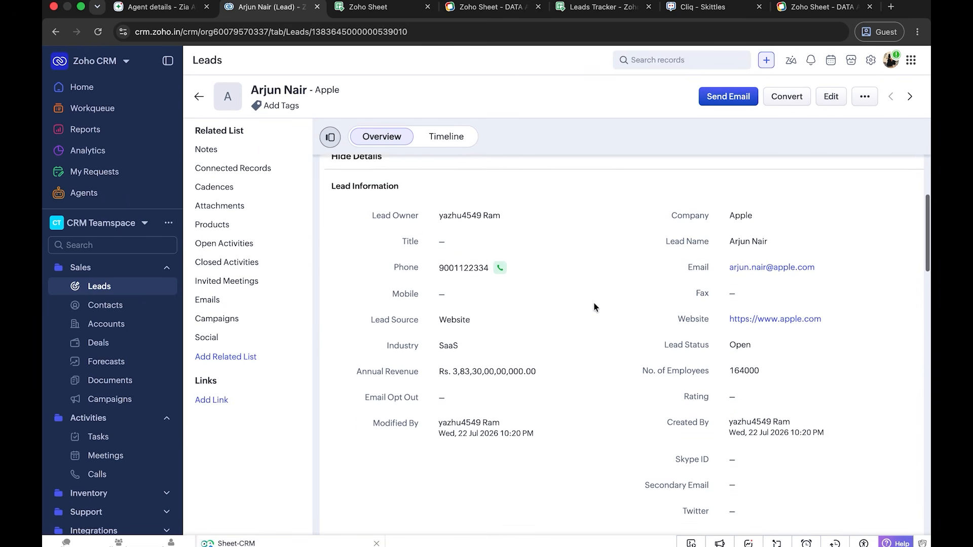
scroll(594, 303, "down", 1)
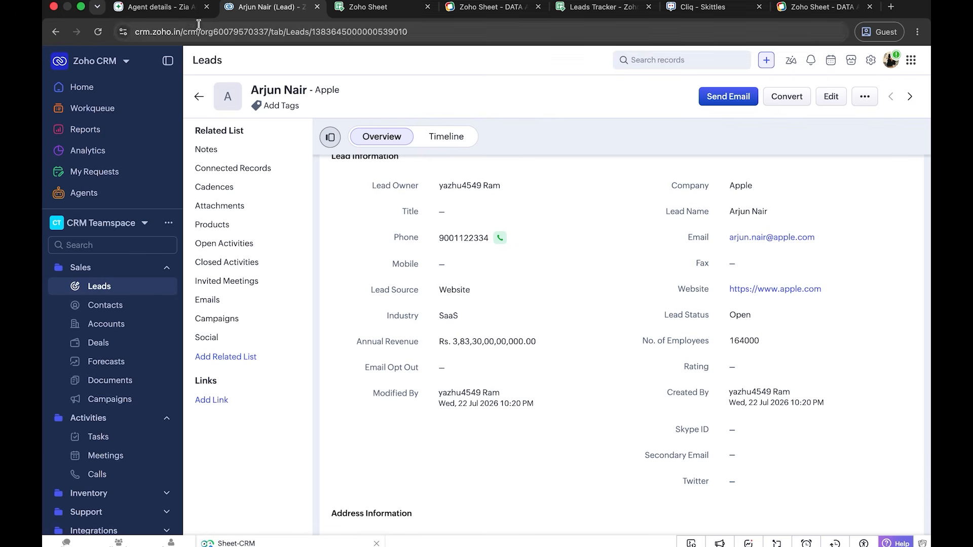
- Return to Zia Agents and deploy the Leads sync agent using connection, keeping the existing tool parameter mapping and connections
left_click(175, 15)
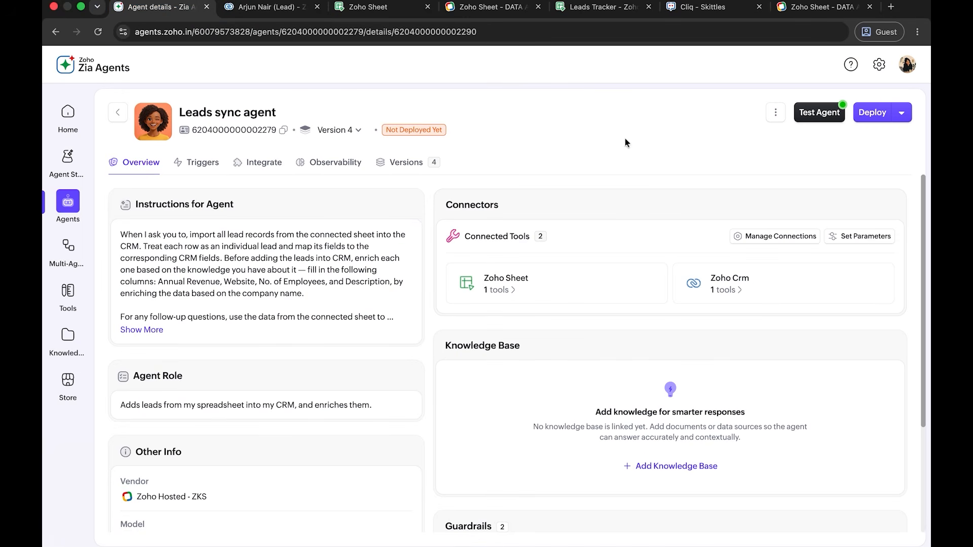
left_click(873, 116)
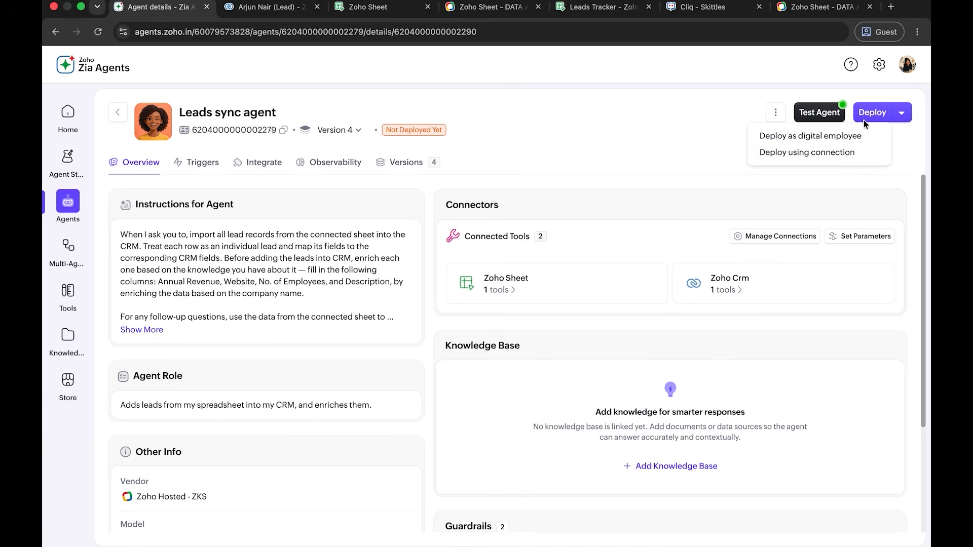
left_click(836, 152)
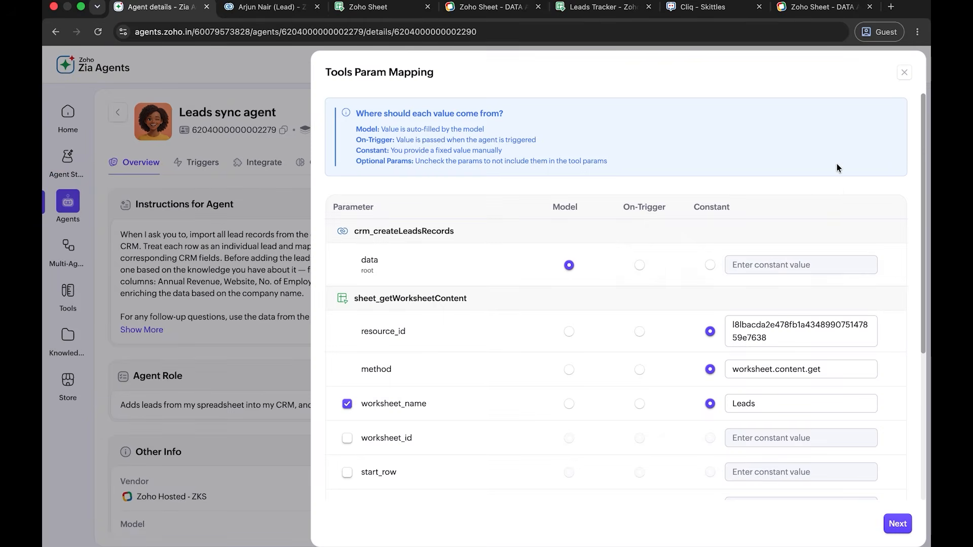
left_click(899, 527)
left_click(893, 524)
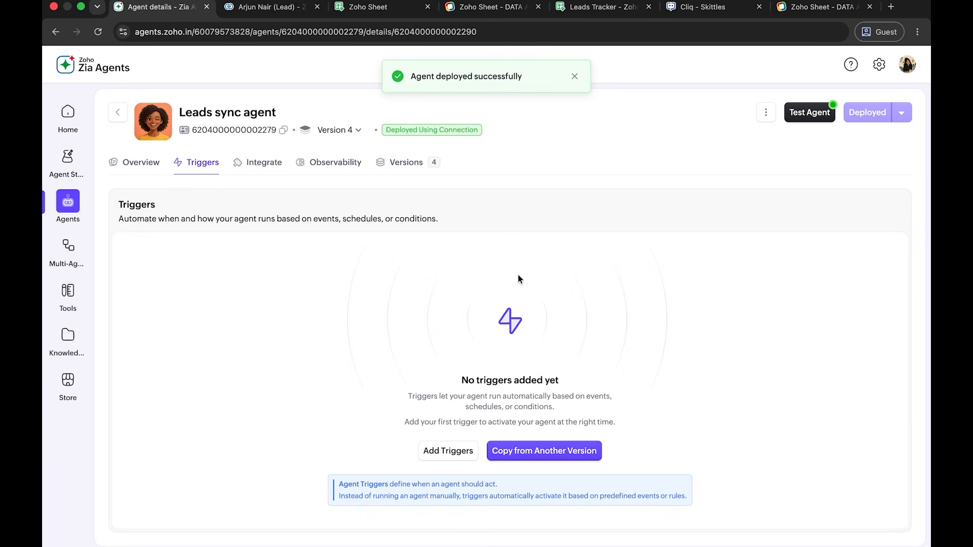
- Create a Cliq bot integration for the agent with both the name and description set to "Leads data", keeping the default participation and access options
left_click(246, 169)
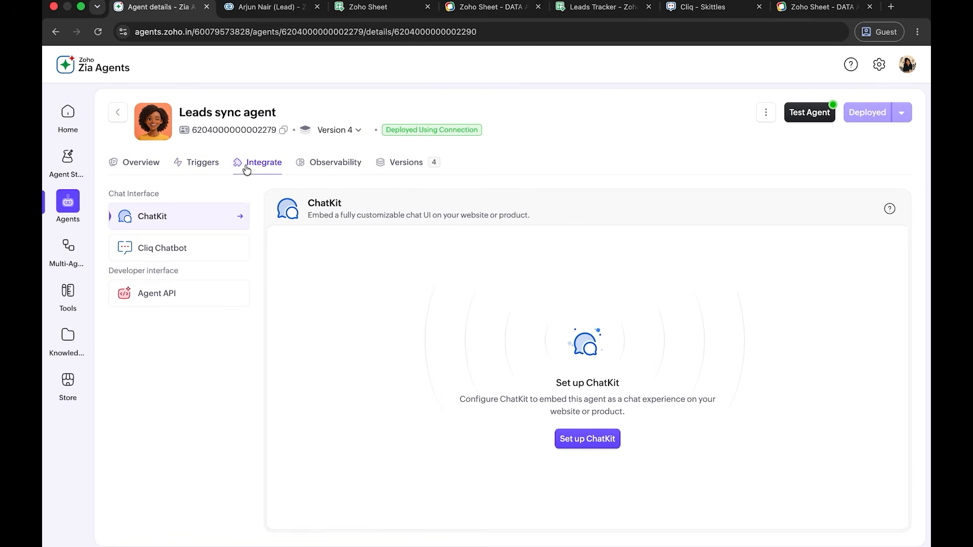
left_click(216, 248)
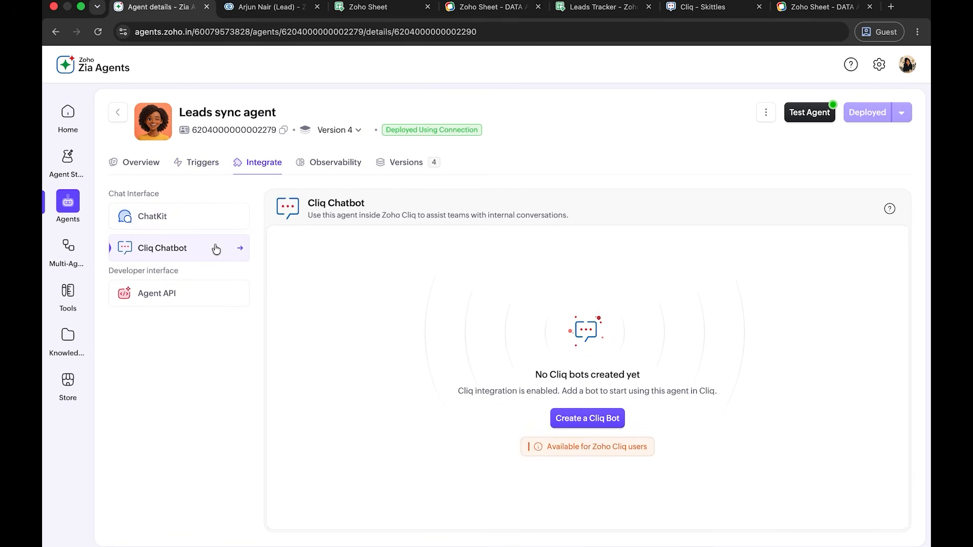
left_click(591, 421)
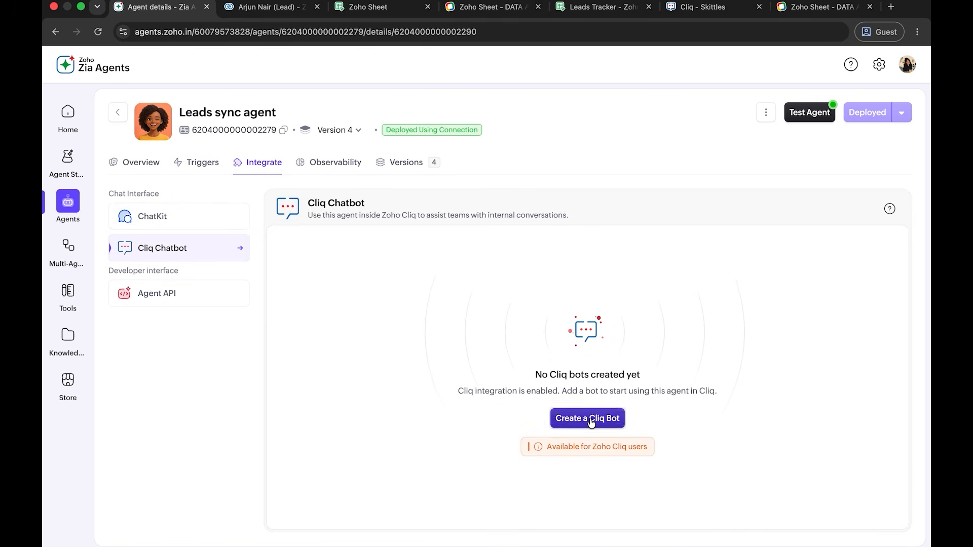
left_click(614, 121)
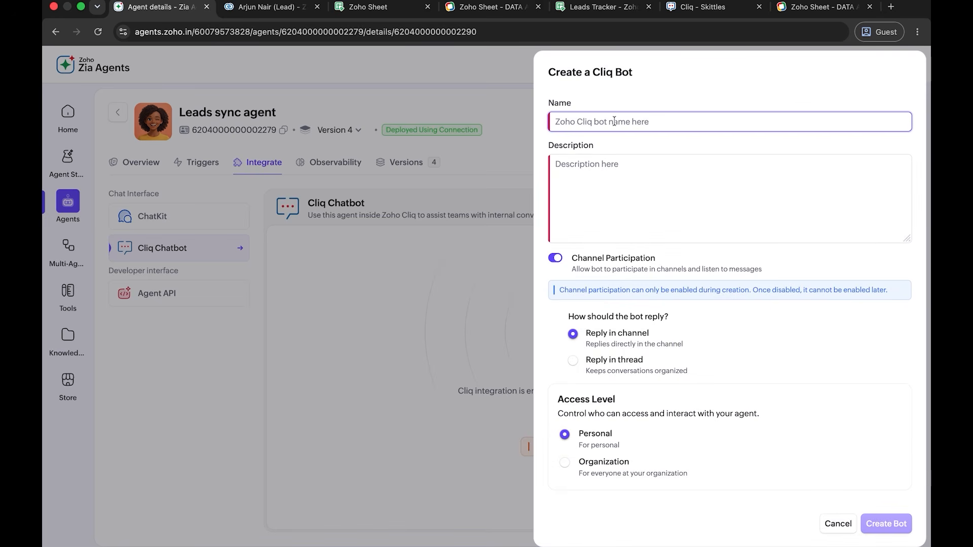
type("Leads data")
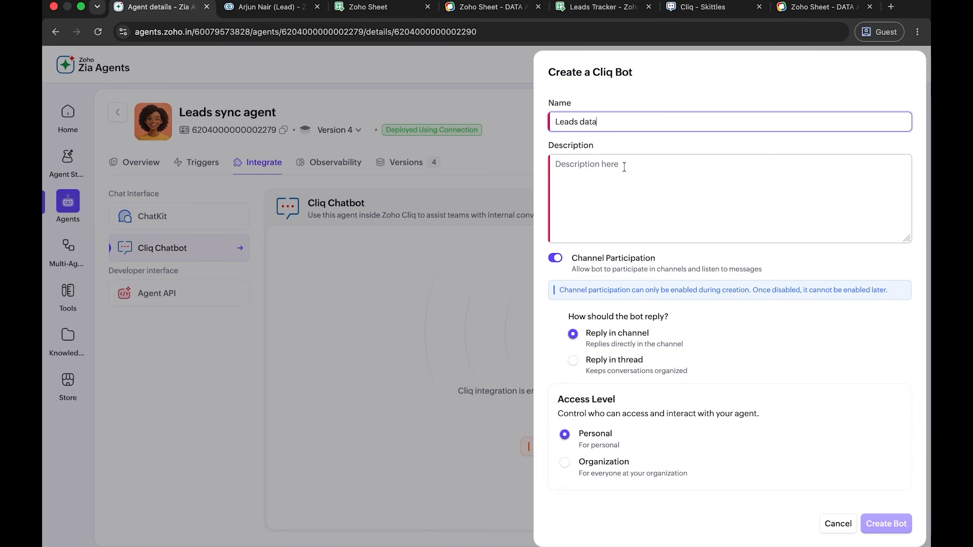
key("super+a")
key("super+c")
left_click(623, 168)
key("super+v")
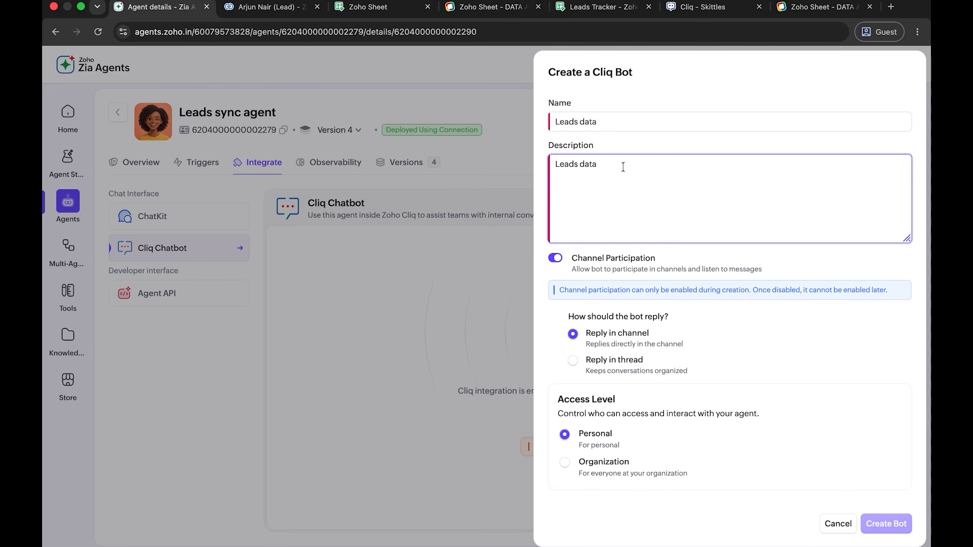
left_click(899, 527)
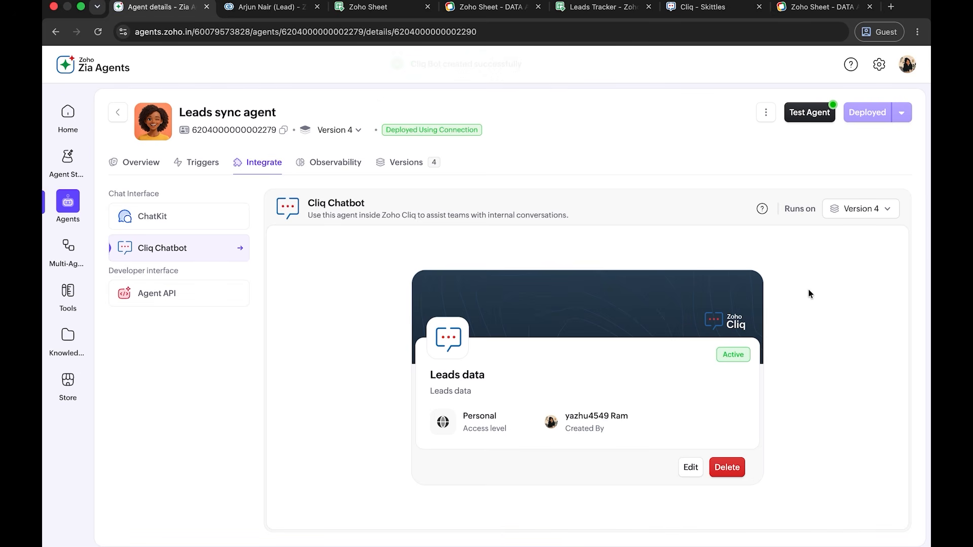
- Switch to Zoho Cliq, search for "leads", and open a chat with the Leads data bot
left_click(705, 8)
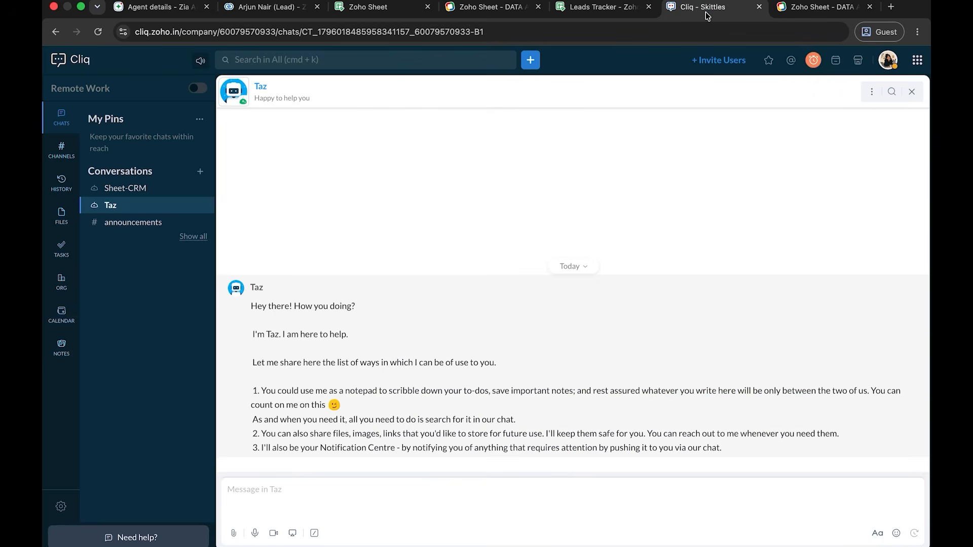
left_click(349, 61)
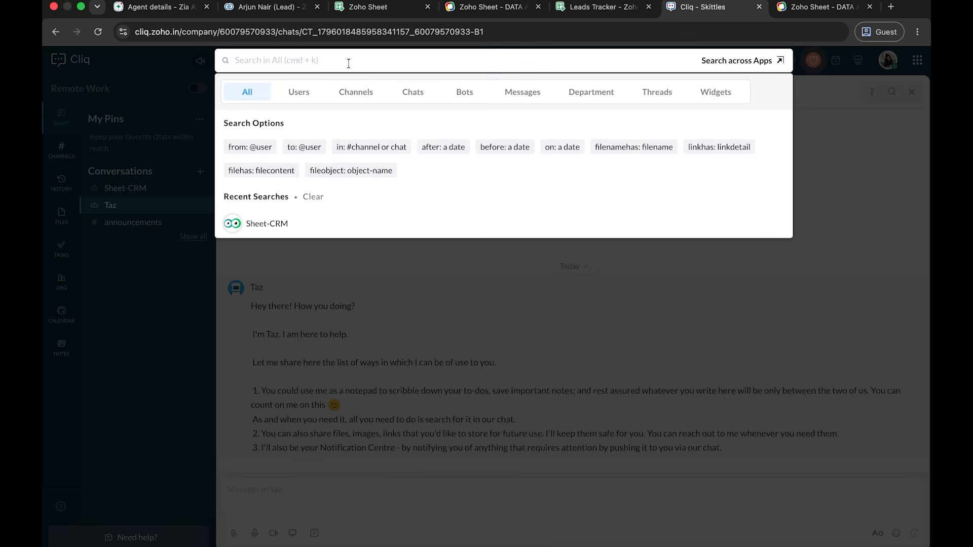
type("leads")
left_click(257, 149)
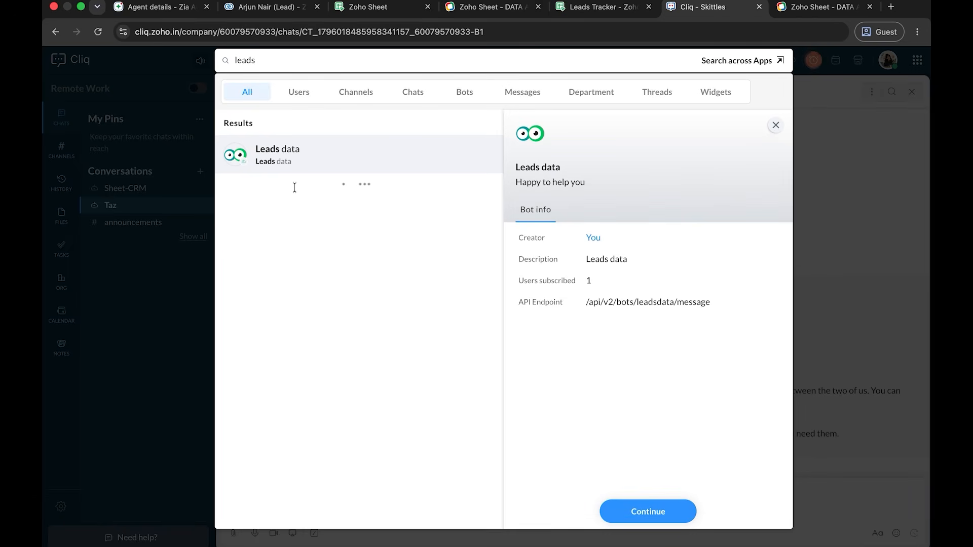
left_click(628, 497)
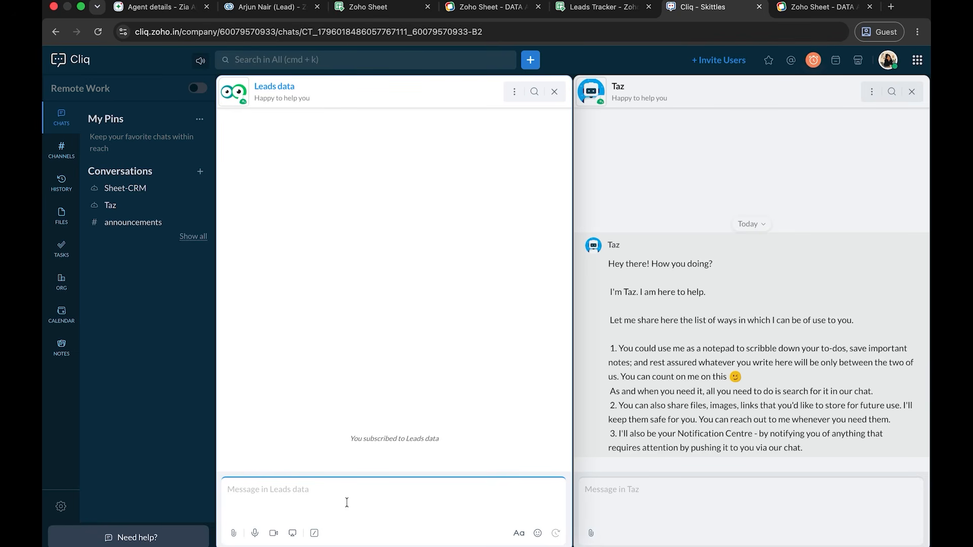
- Switch to Zoho CRM, return to the Leads list, and delete all the lead records
left_click(256, 7)
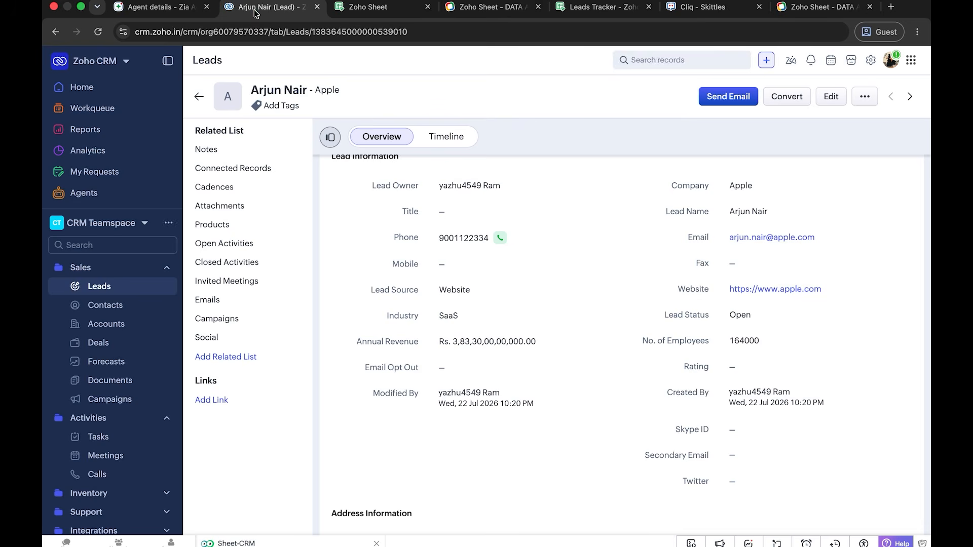
left_click(198, 96)
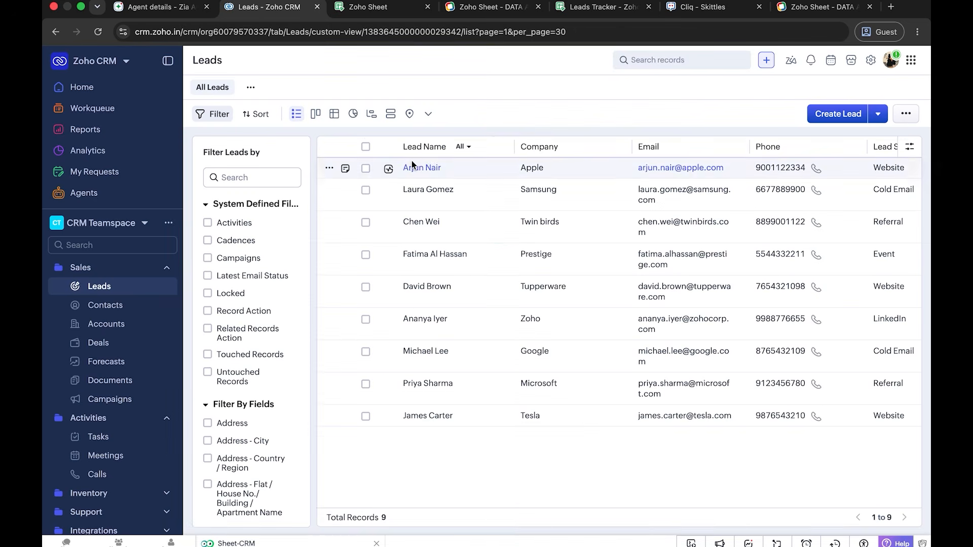
left_click(365, 147)
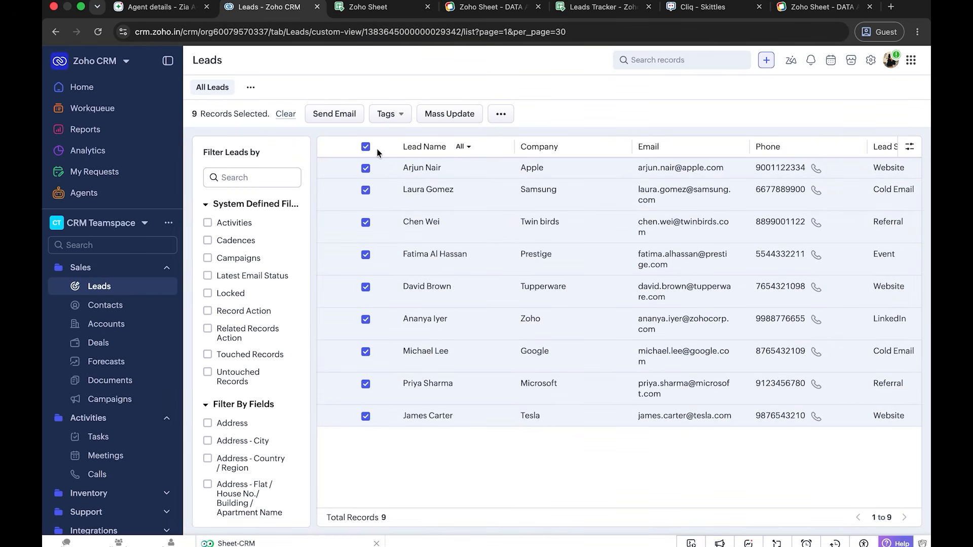
left_click(502, 115)
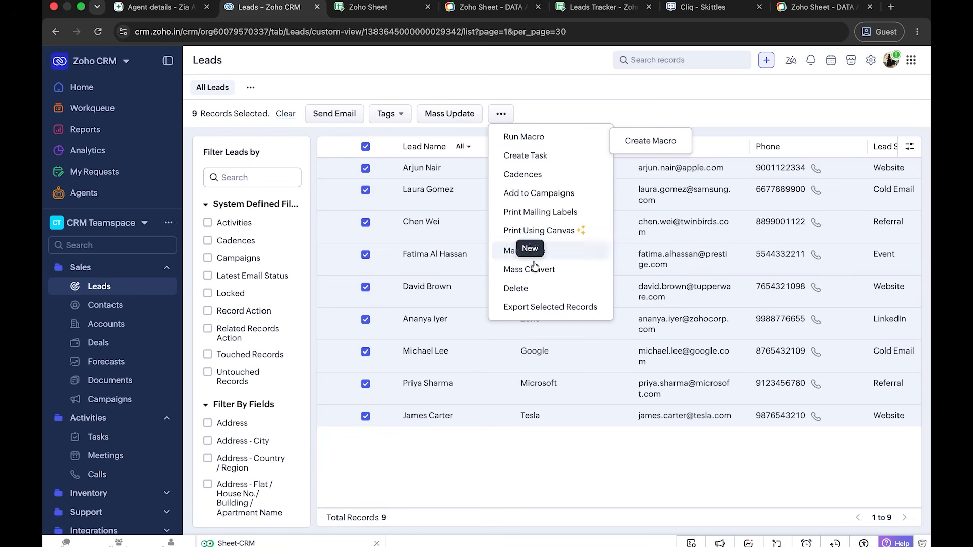
left_click(538, 287)
left_click(614, 125)
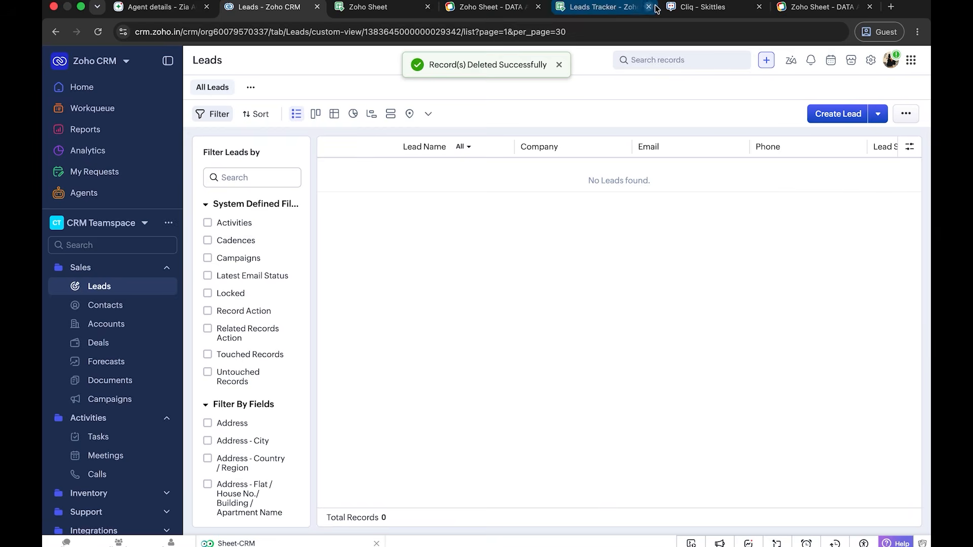
- Switch to Zoho Cliq and send the Leads data bot the message "Add all leads data from my sheet to CRM"
left_click(674, 7)
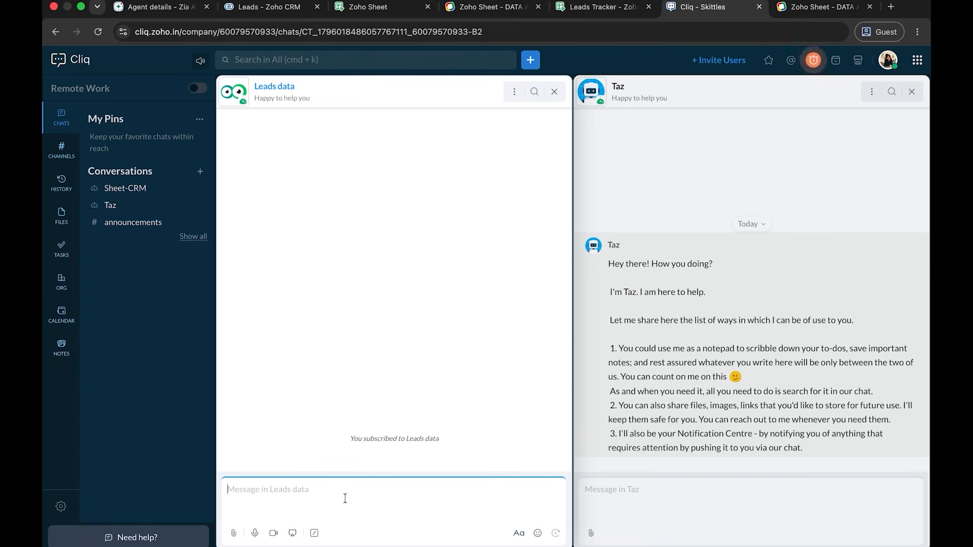
type("Add all")
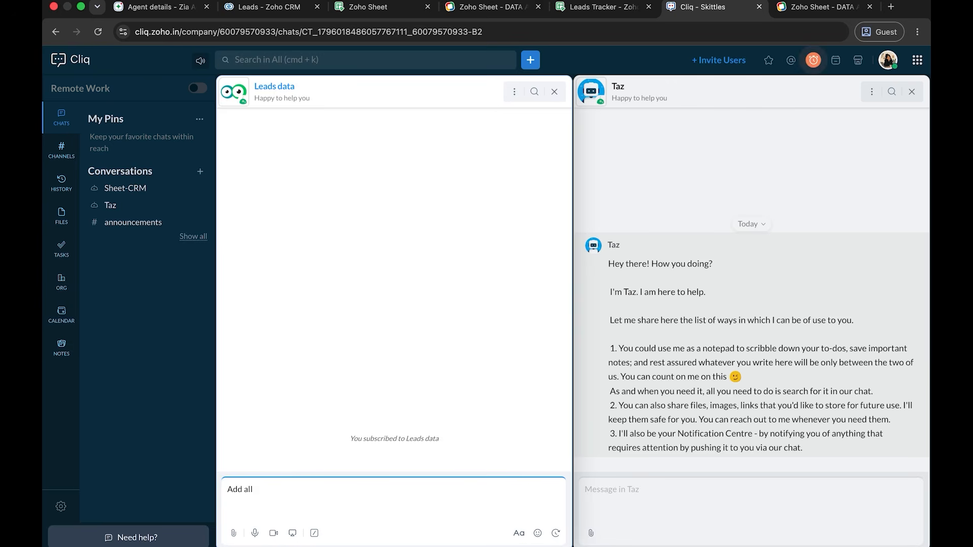
type(" leads data from my sheet to CRM")
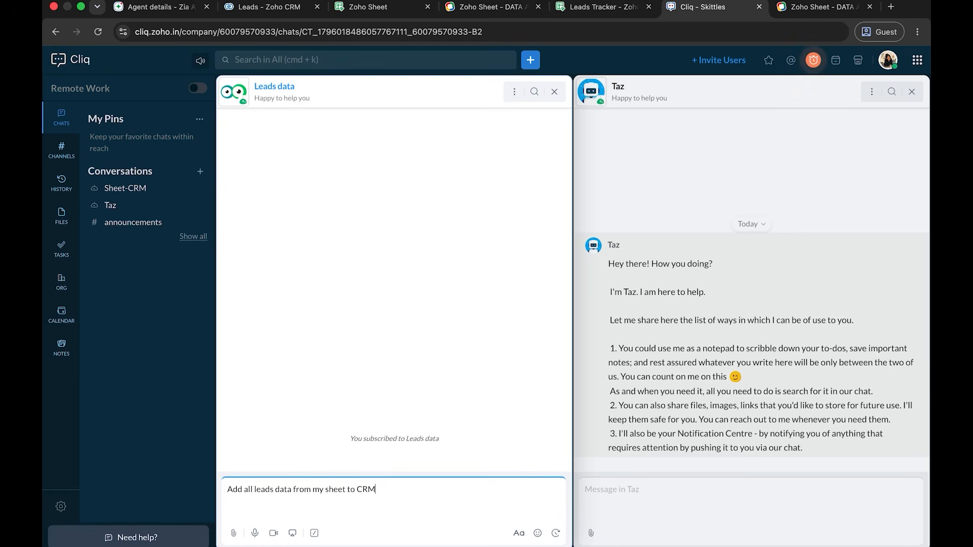
key("Return")
left_click(474, 404)
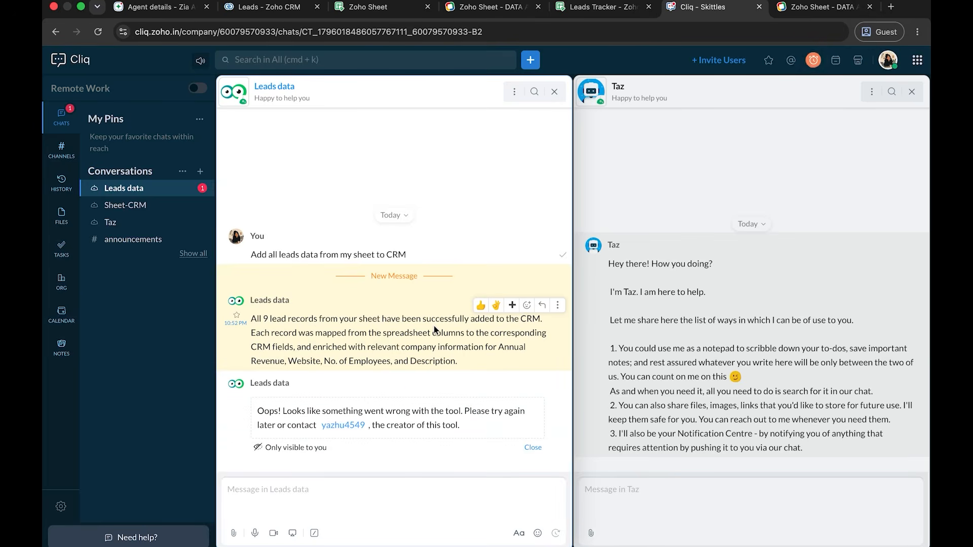
- Switch to Zoho CRM, reload the Leads list, and dismiss the WorkDrive setup prompt to check the bot's imported leads
left_click(268, 7)
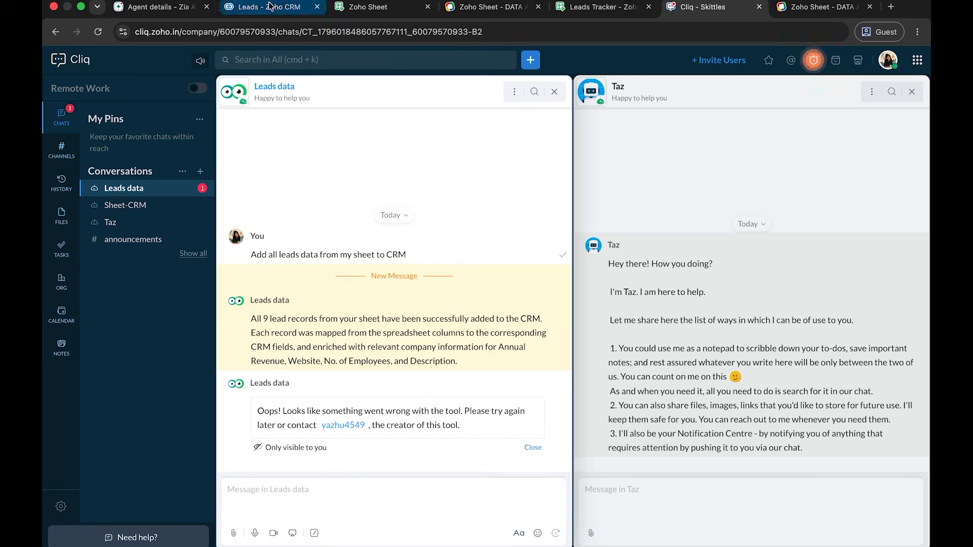
left_click(97, 31)
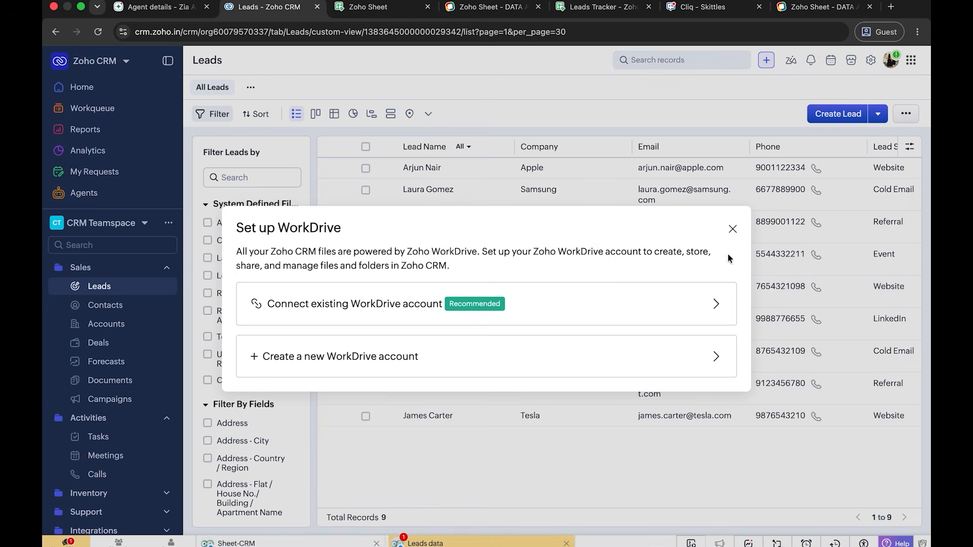
left_click(731, 227)
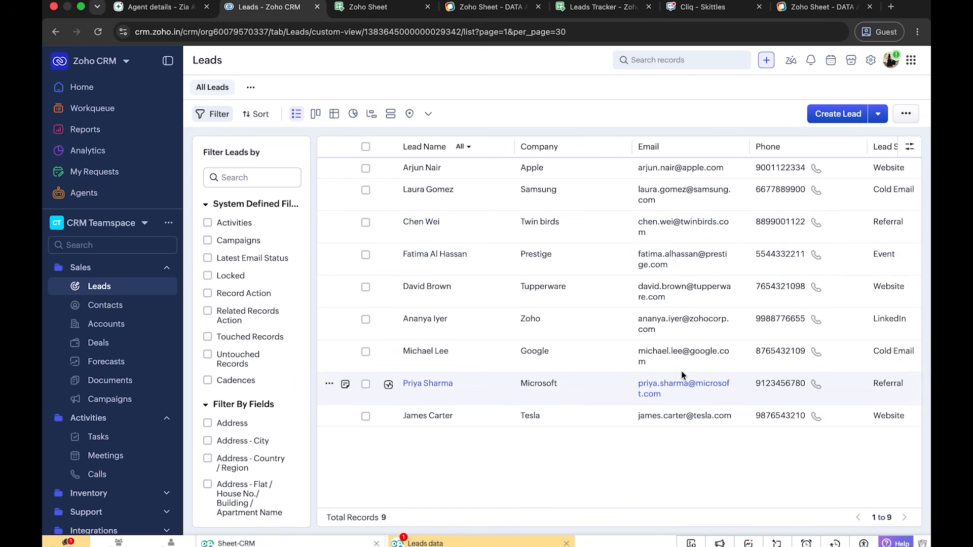
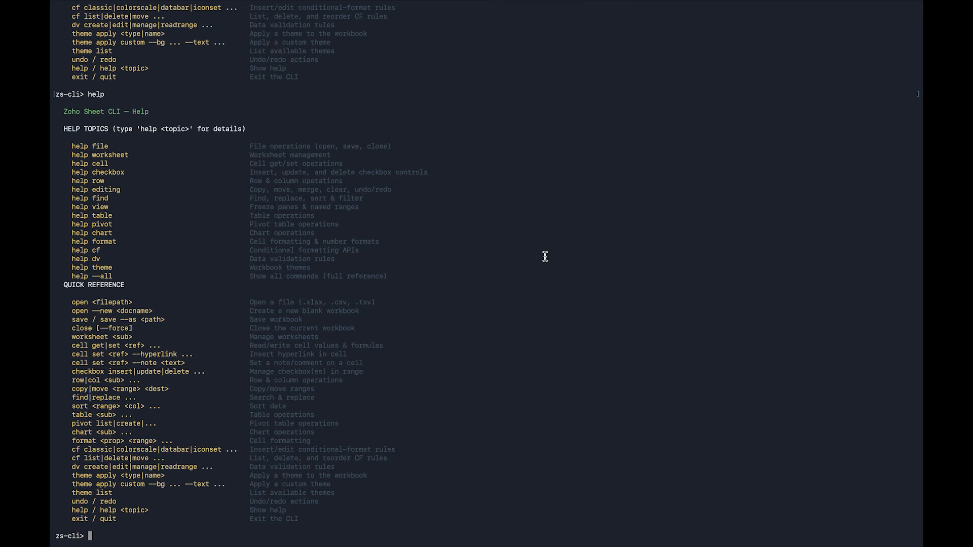
- Paste the Sales Tracker build script, ending with "save --as SalesTracker.xlsx", at the zs-cli prompt
key("super+v")
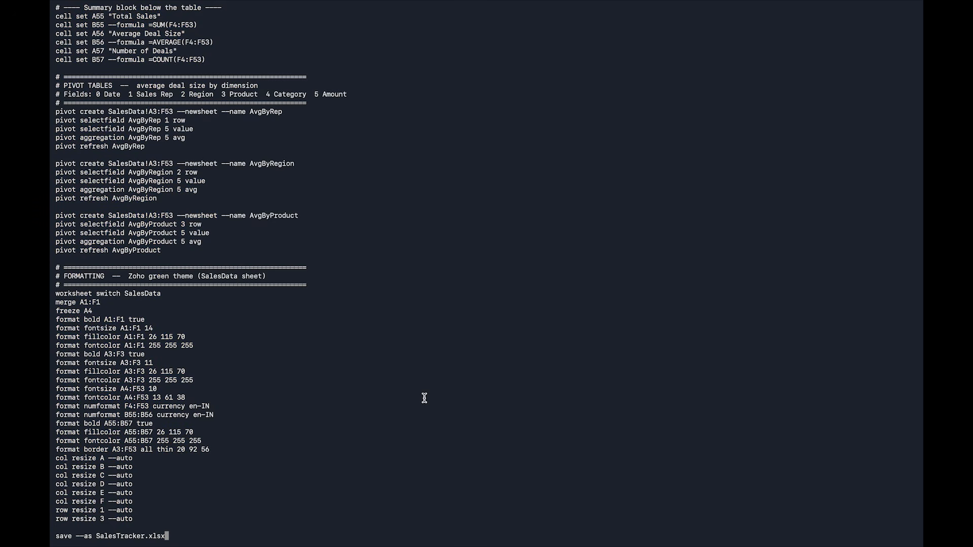
scroll(424, 398, "up", 10)
scroll(424, 398, "up", 15)
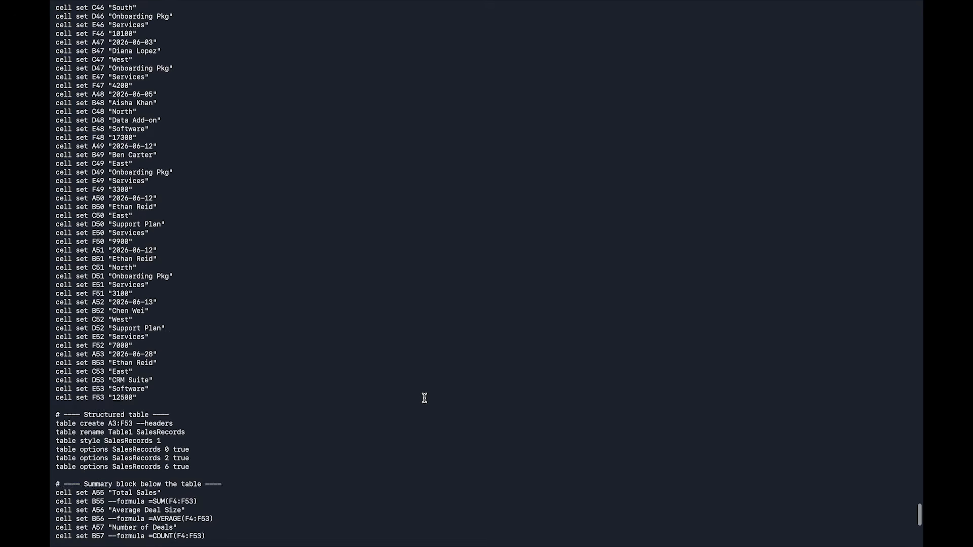
- Review the pasted script's sample-data entries and its opening commands that create the SalesTracker workbook and rename Sheet1 to SalesData
scroll(425, 398, "up", 18)
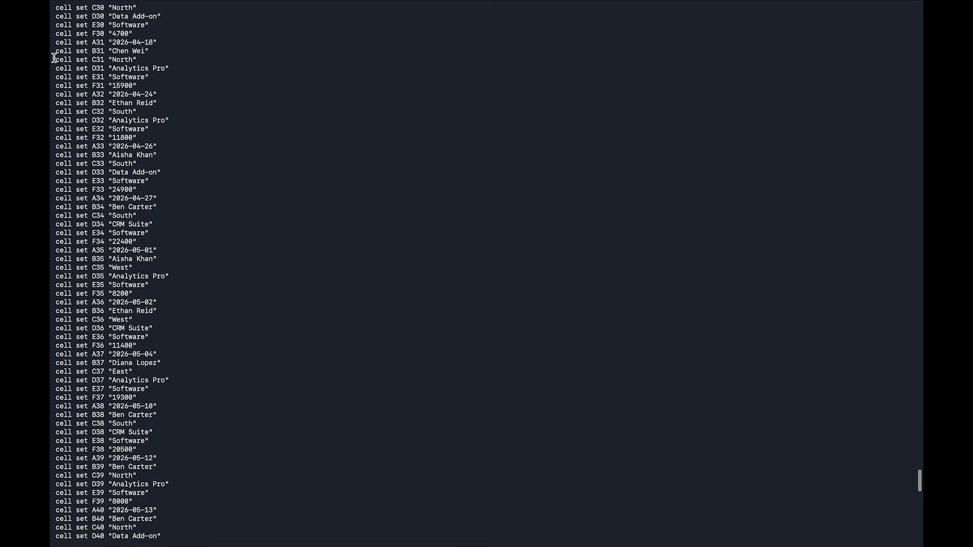
left_click_drag(55, 51, 151, 51)
scroll(151, 52, "up", 18)
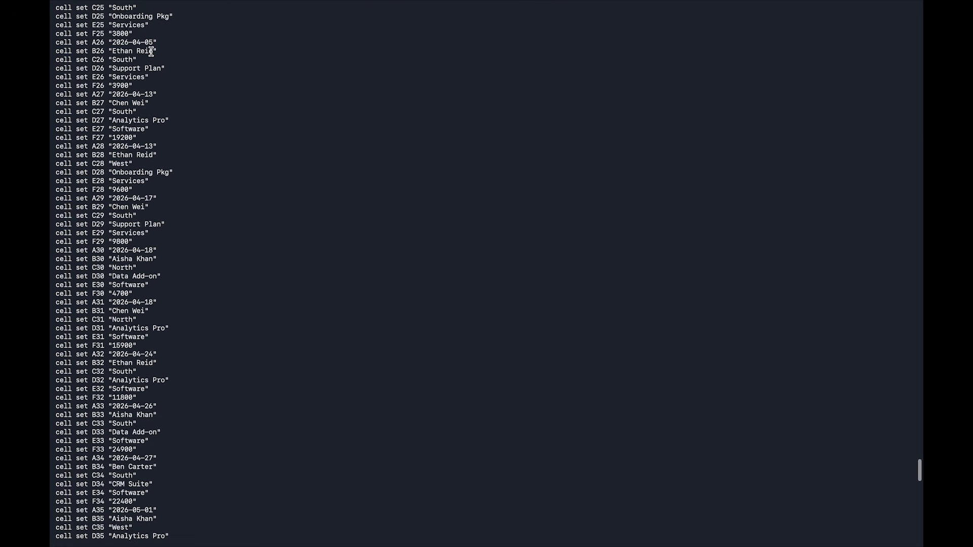
scroll(151, 51, "up", 20)
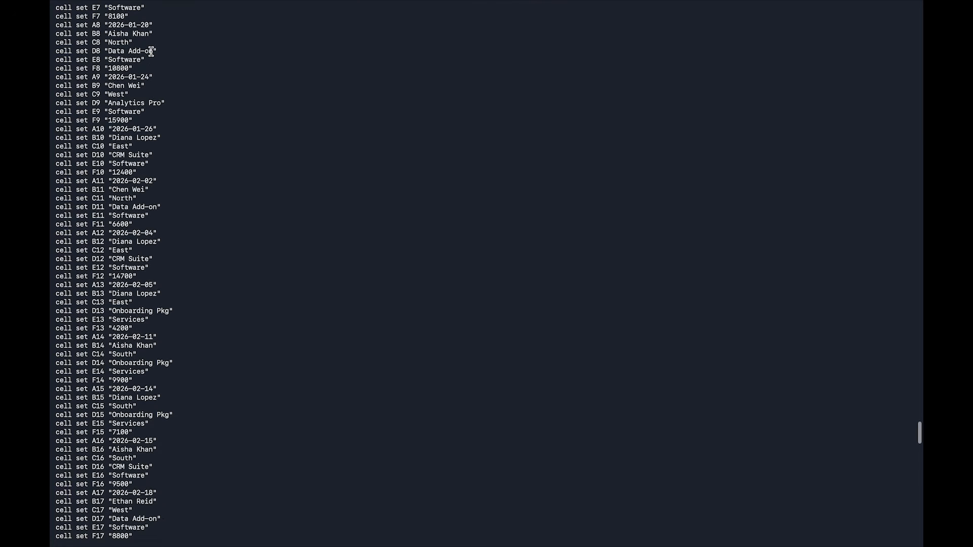
scroll(151, 51, "up", 20)
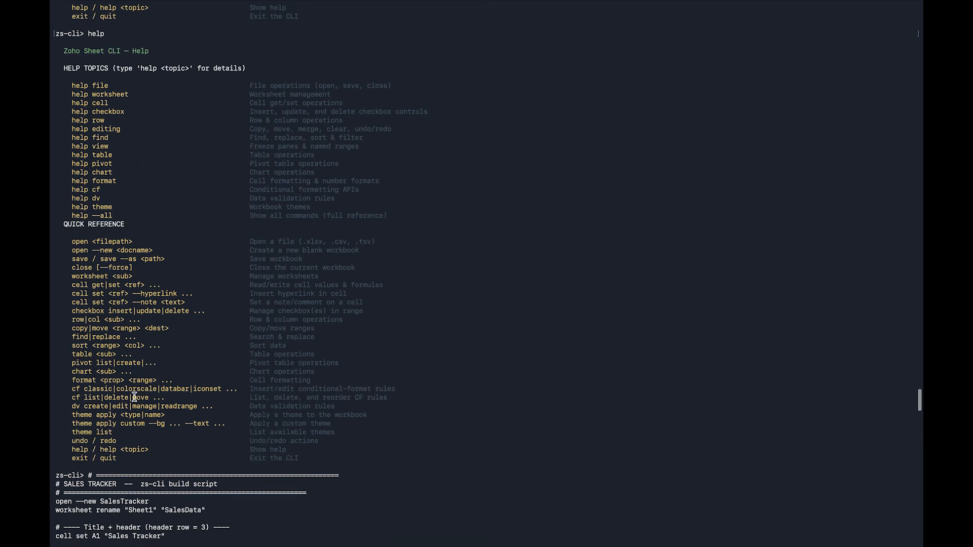
scroll(136, 400, "down", 8)
left_click_drag(56, 276, 171, 276)
left_click_drag(52, 285, 154, 286)
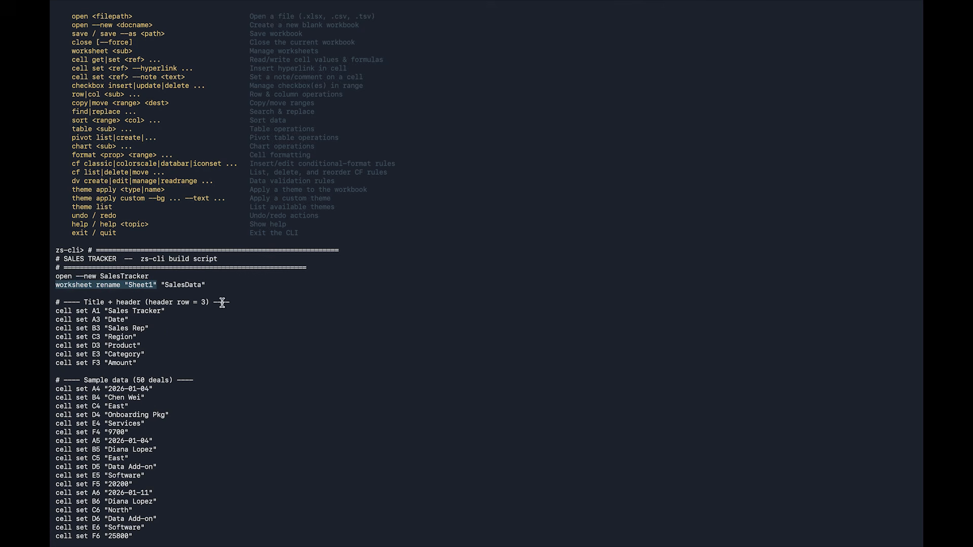
scroll(141, 321, "down", 4)
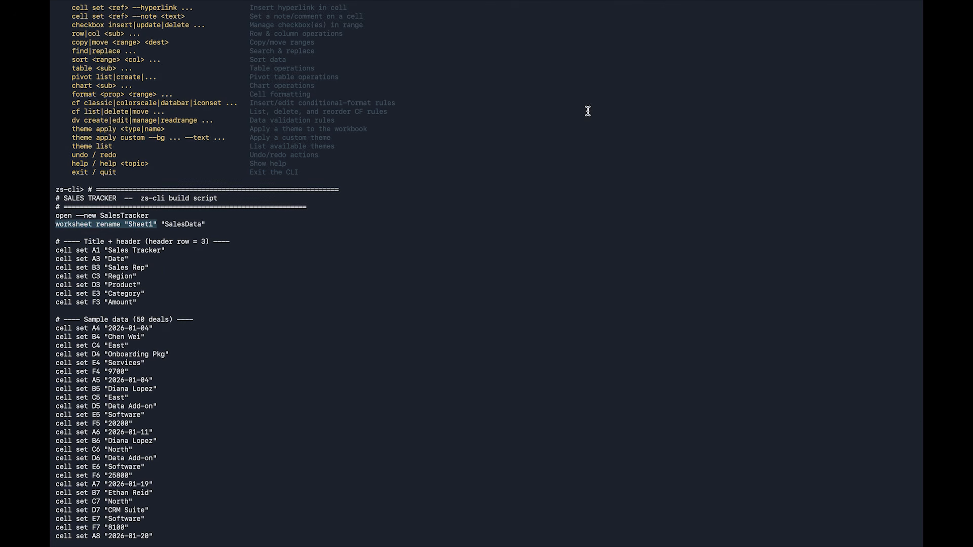
scroll(390, 393, "down", 20)
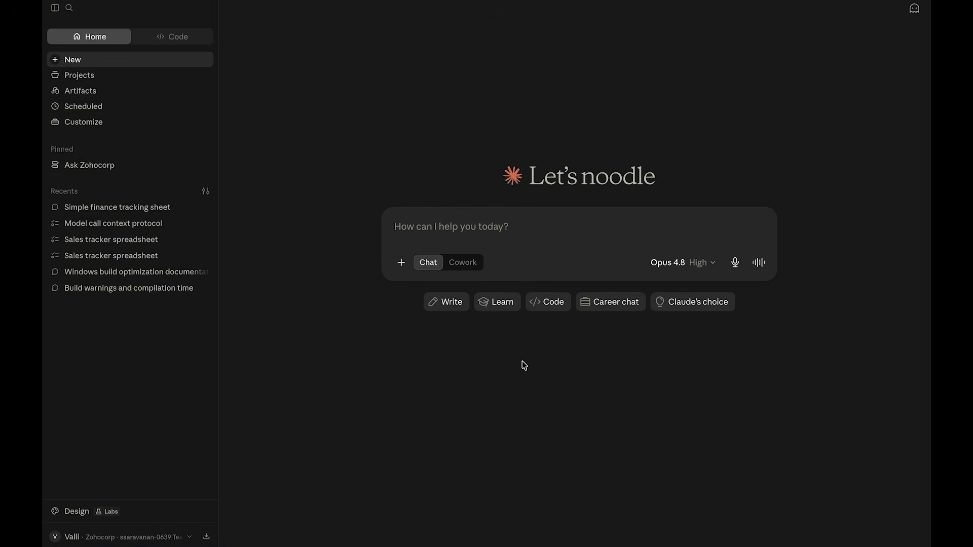
- Switch to Claude and upload "SKILL (1).md" from Downloads as a new skill, closing the settings when finished
left_click(57, 536)
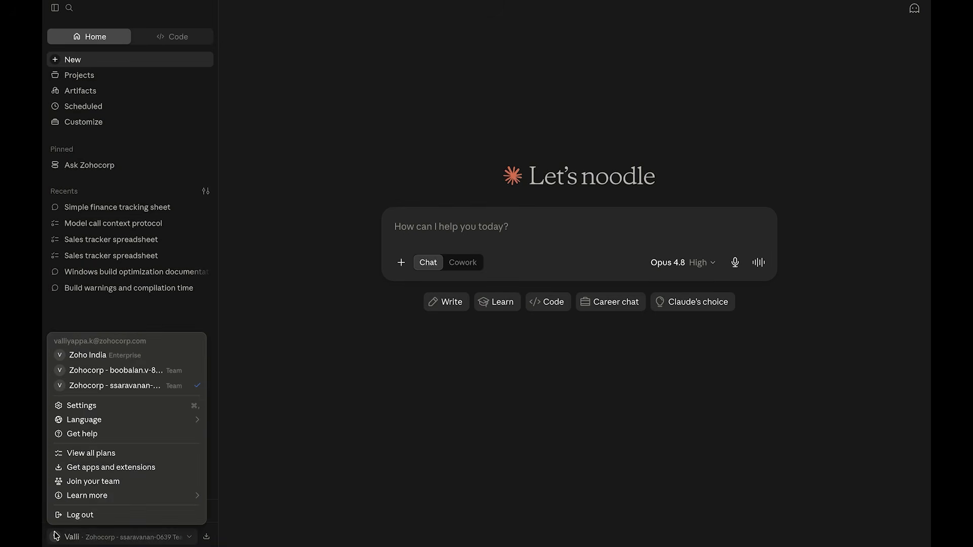
left_click(100, 406)
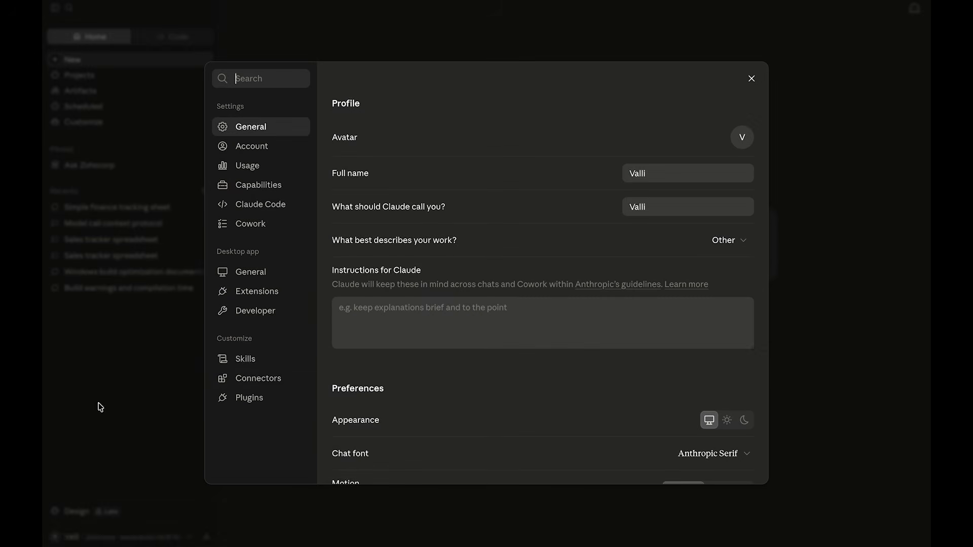
left_click(250, 359)
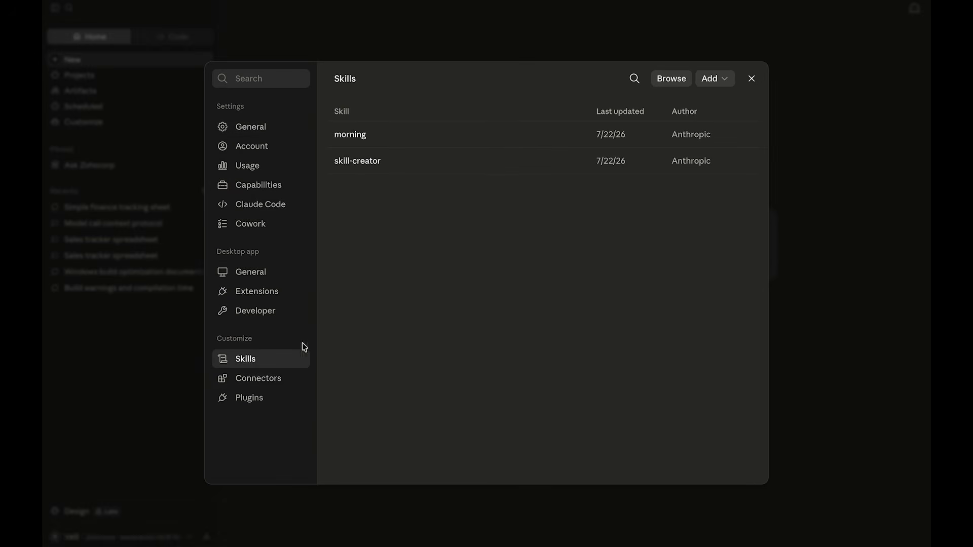
left_click(718, 82)
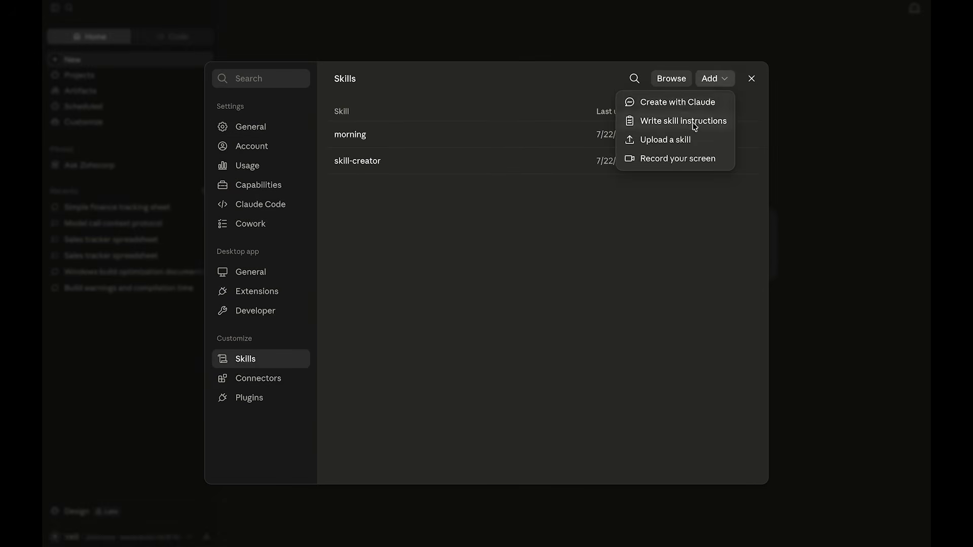
left_click(689, 139)
left_click(534, 258)
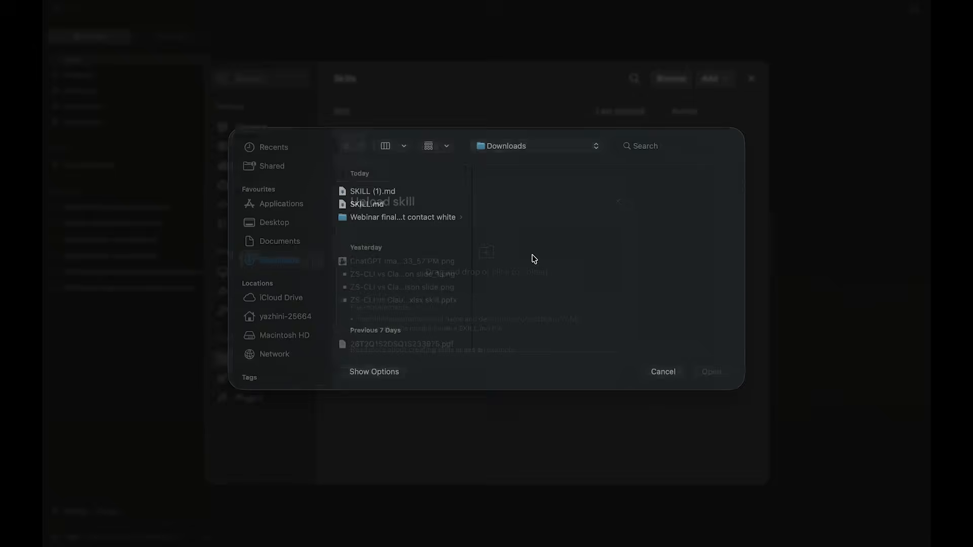
left_click(372, 207)
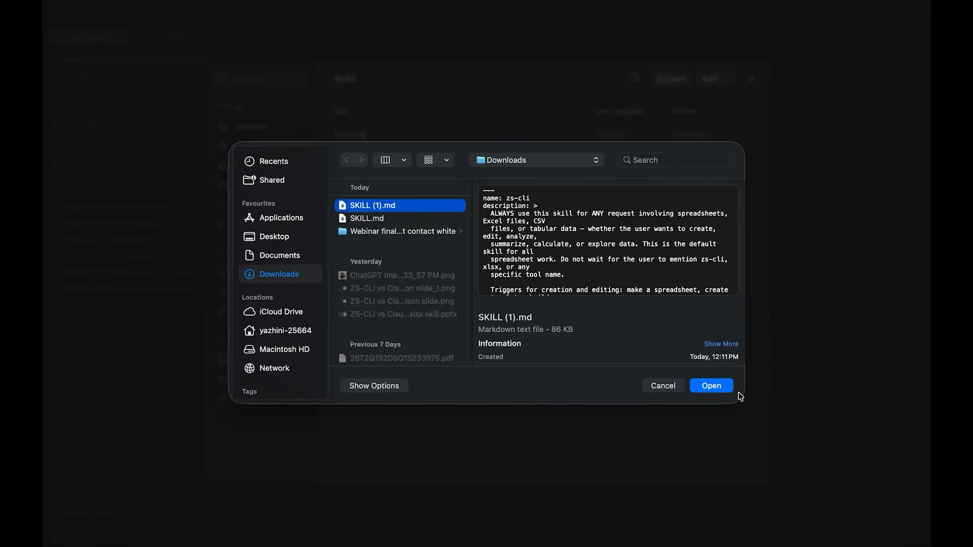
left_click(714, 386)
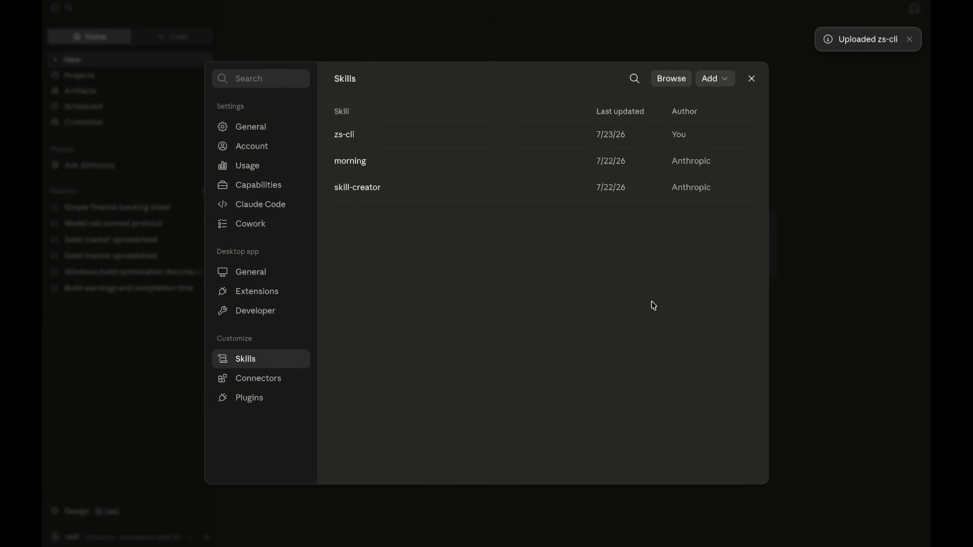
left_click(752, 79)
- Add the zs-cli skill to a new chat message
left_click(465, 223)
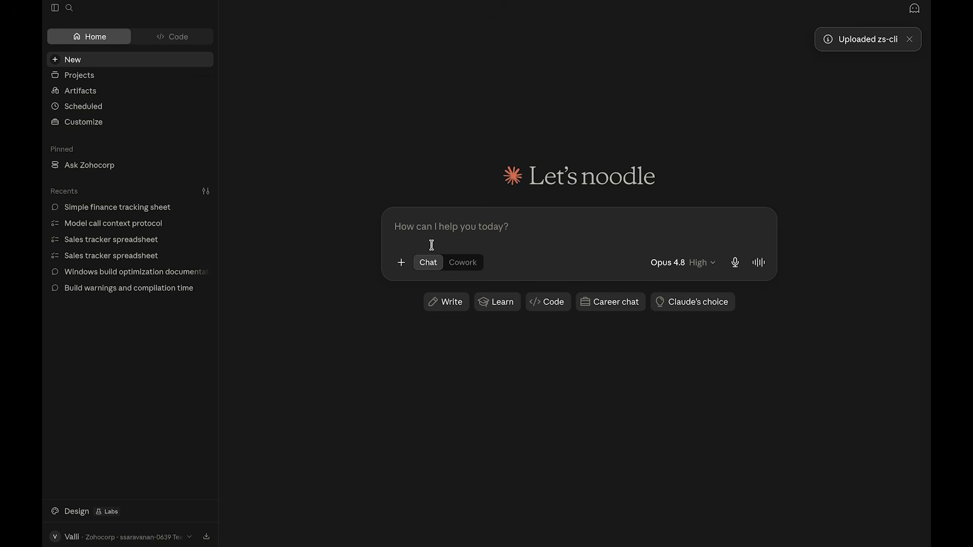
left_click(402, 263)
mouse_move(439, 307)
mouse_move(439, 329)
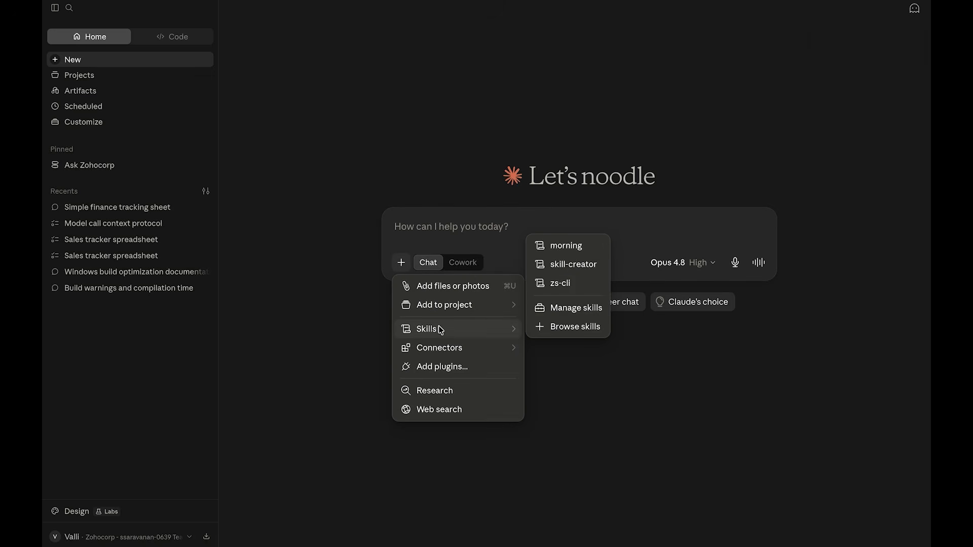
left_click(556, 286)
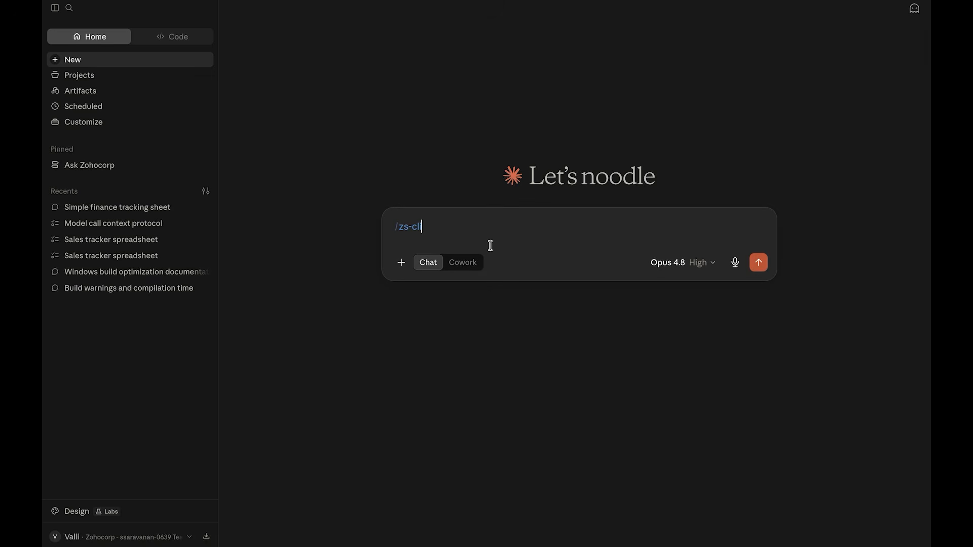
- Send the prompt "Create a simple sales tracker spreadsheet with Conditional Formatting, Pivot tables and more."
type("Create a simple sales tracker spreads")
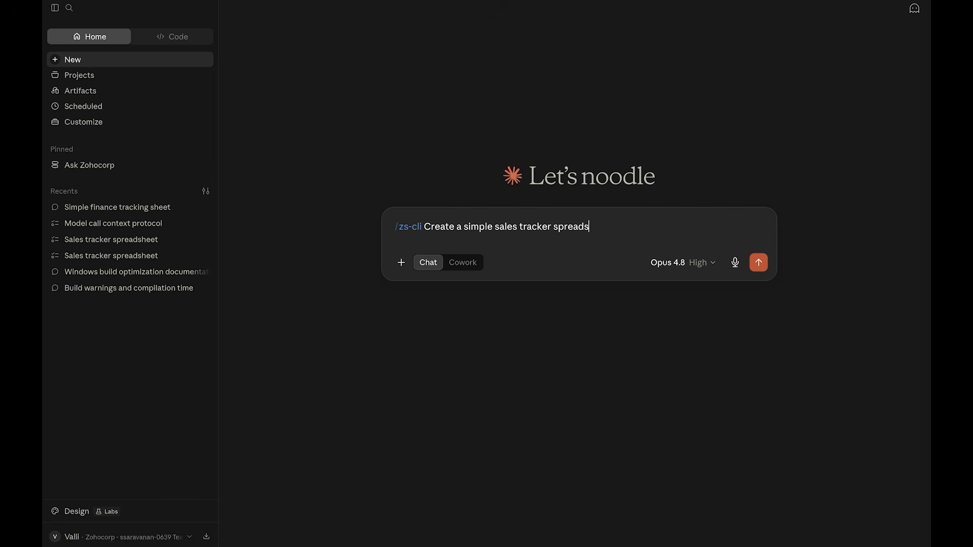
type("heet with Conditional D")
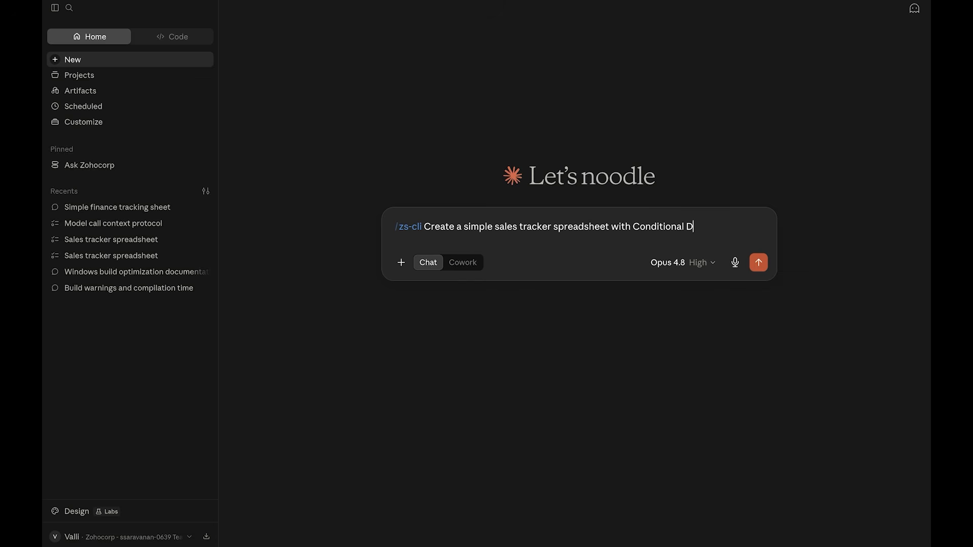
key("BackSpace")
type("Formatting, Pivot tables and m")
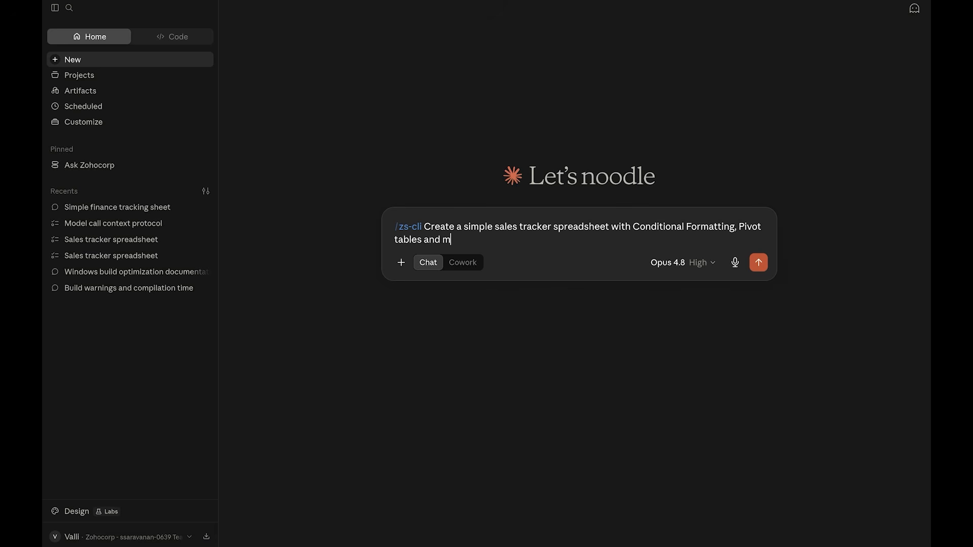
type("ore.")
key("Return")
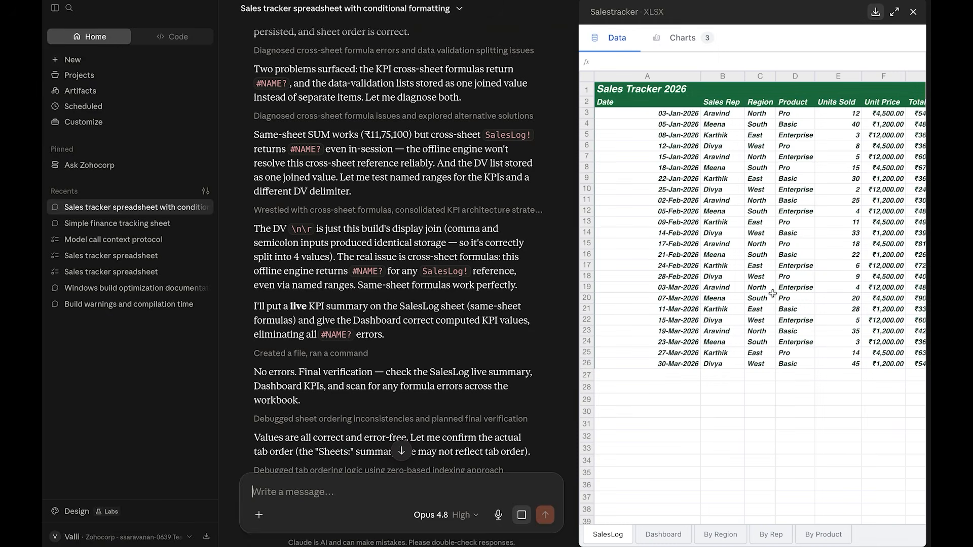
- Examine the generated workbook's SalesLog columns and % of Target formula, the Dashboard, and the By Region, By Rep and By Product pivot sheets
scroll(772, 293, "right", 5)
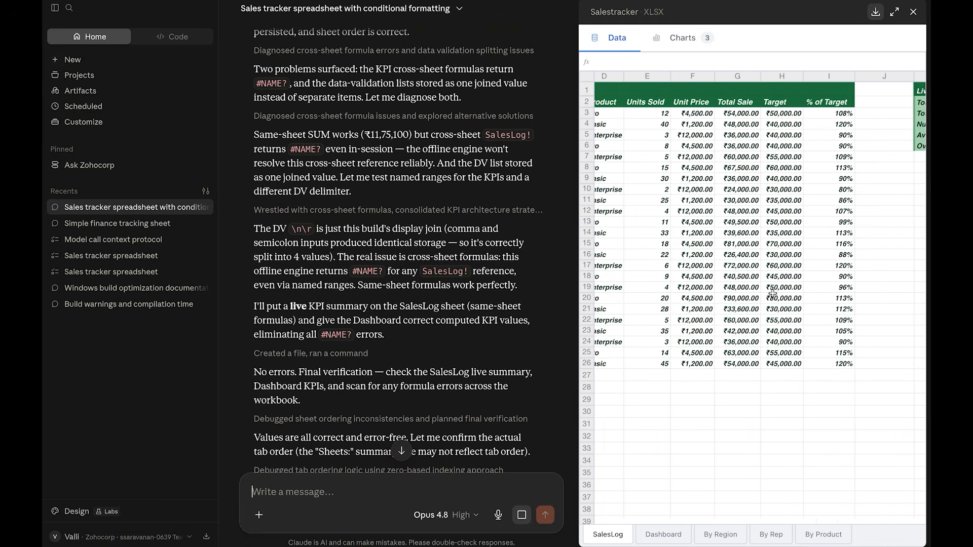
scroll(772, 293, "right", 4)
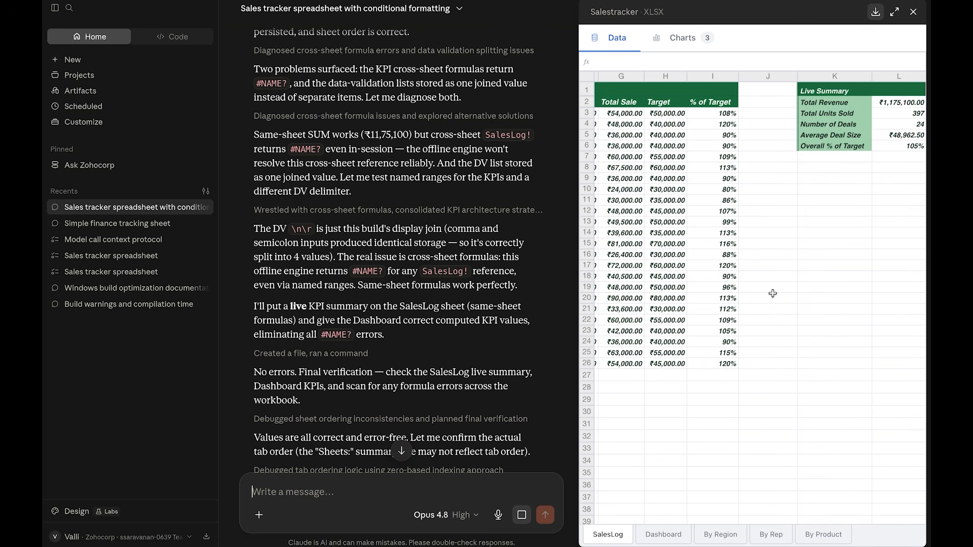
left_click(718, 114)
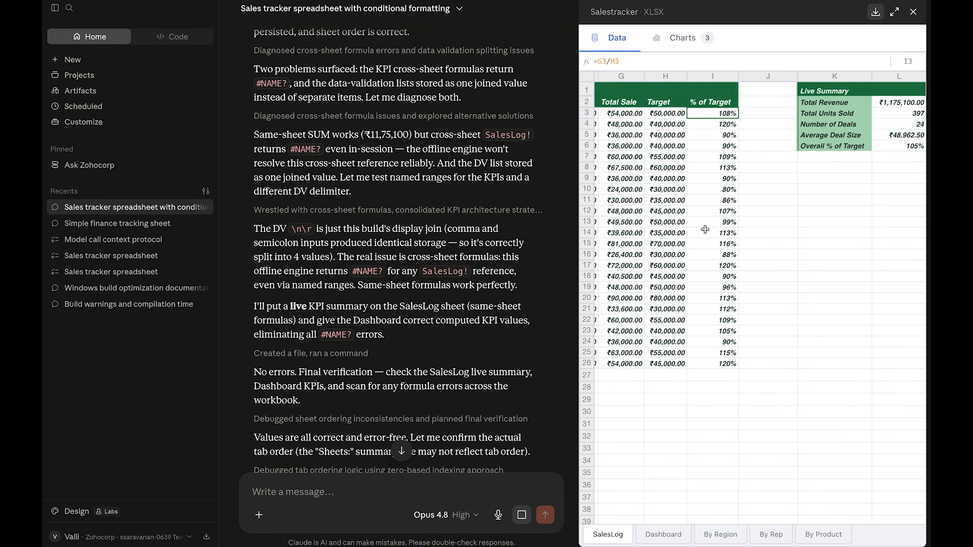
left_click(664, 537)
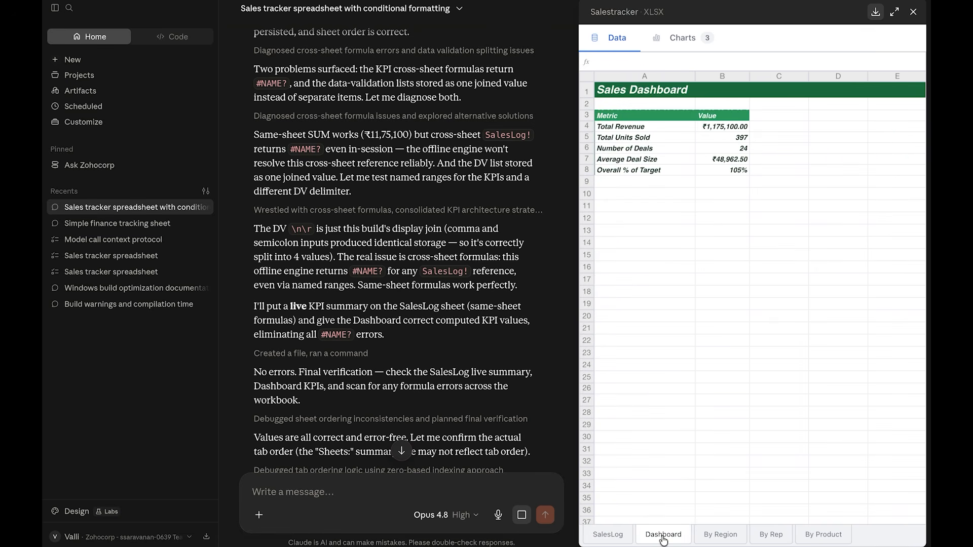
left_click(728, 538)
left_click(771, 537)
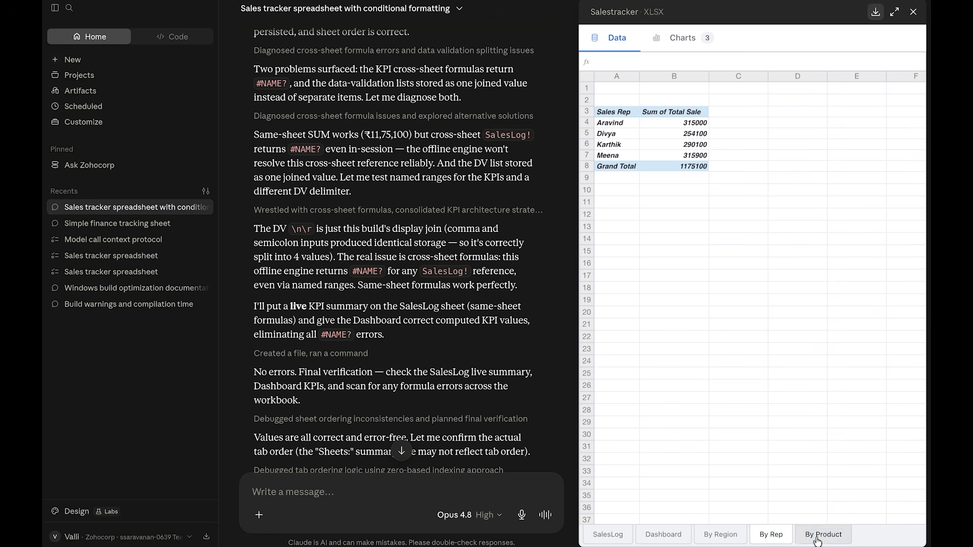
left_click(821, 537)
left_click(648, 122)
left_click(667, 115)
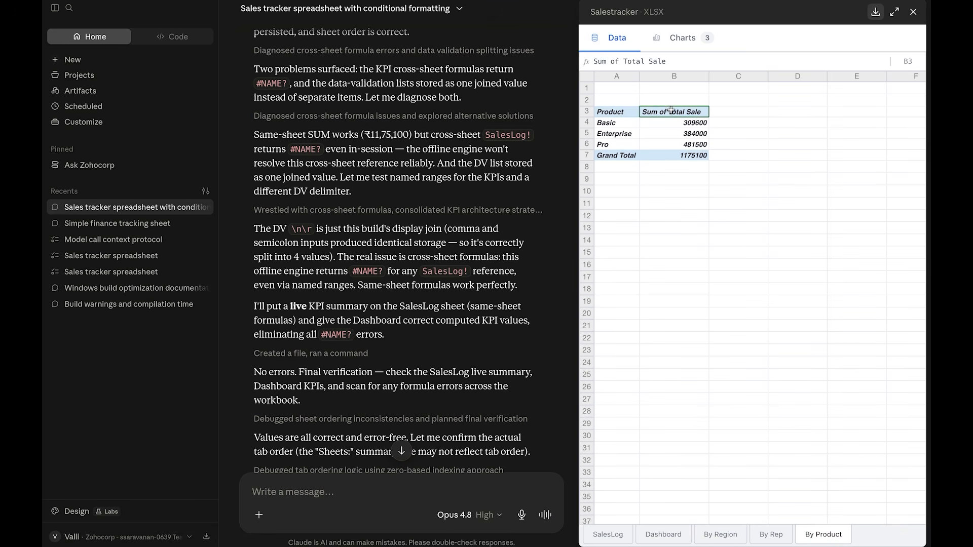
- View the region, product and sales rep charts, and save the workbook as SalesTracker.xlsx in Downloads
left_click(678, 38)
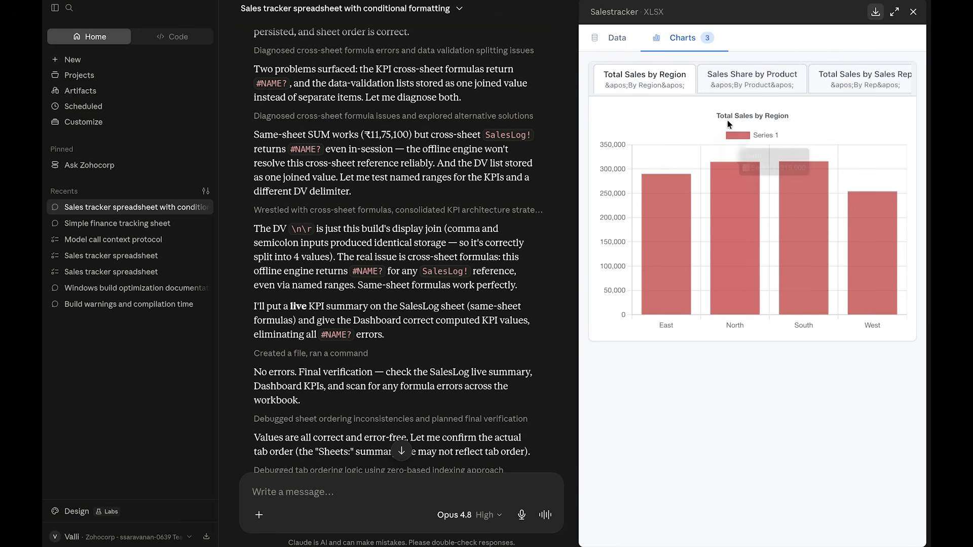
left_click(752, 81)
left_click(854, 83)
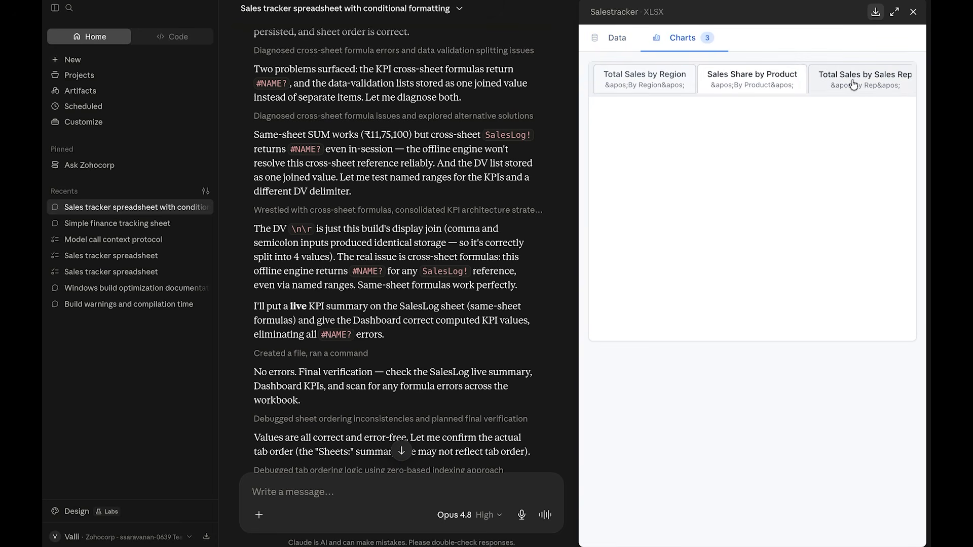
left_click(875, 13)
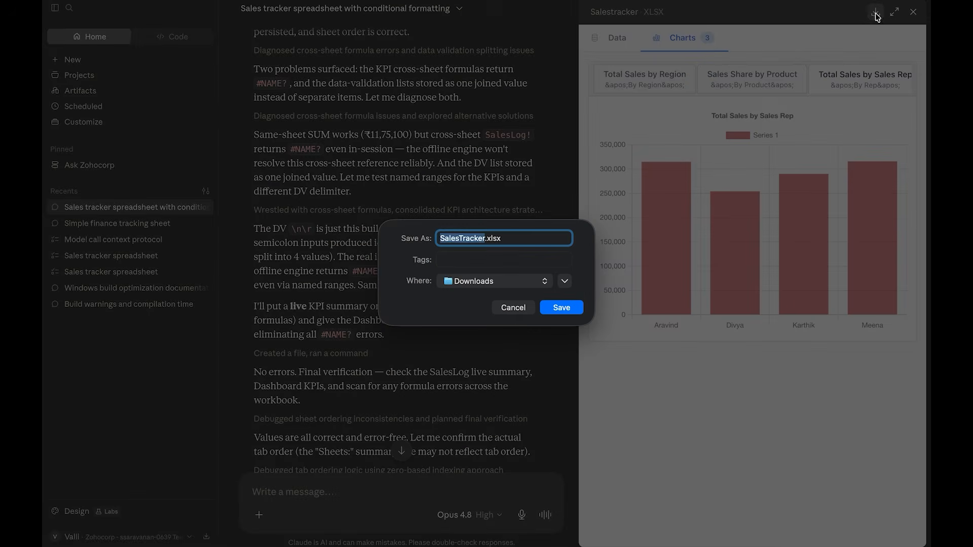
left_click(561, 304)
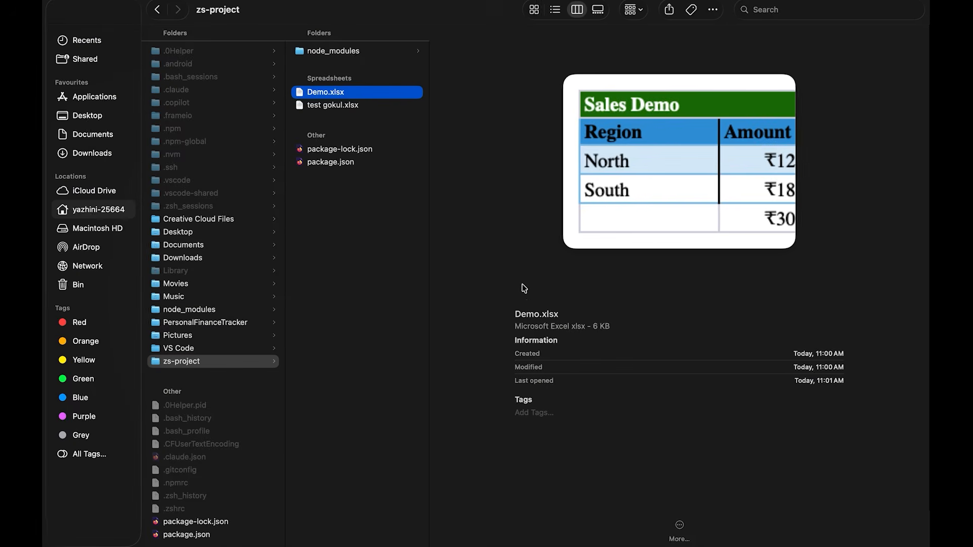
- Open SalesTracker.xlsx from the Downloads folder in the desktop spreadsheet app
left_click(93, 153)
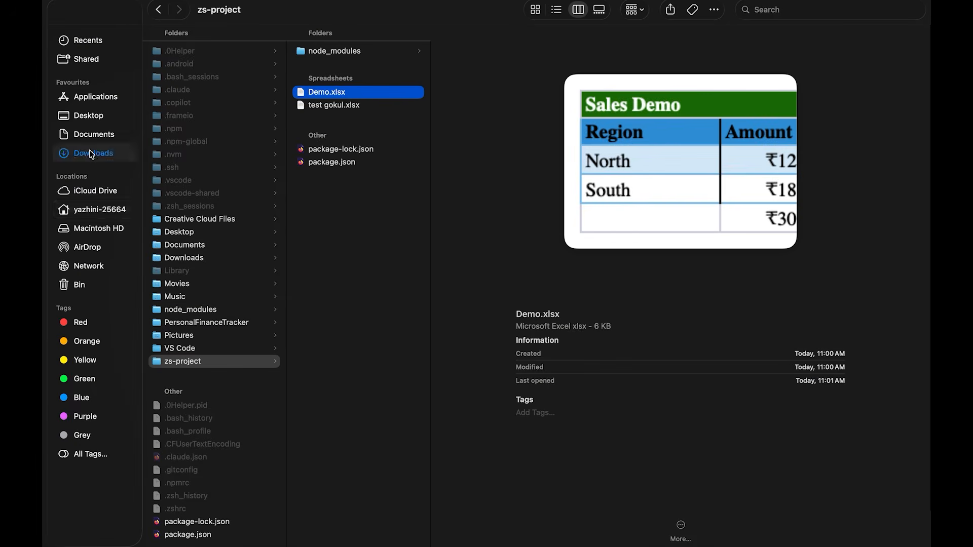
left_click(207, 49)
right_click(207, 48)
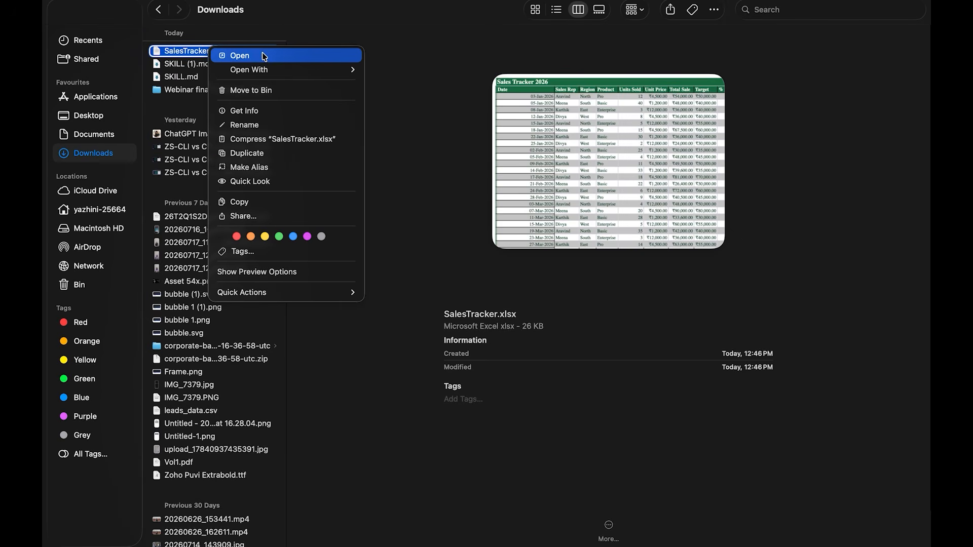
left_click(245, 59)
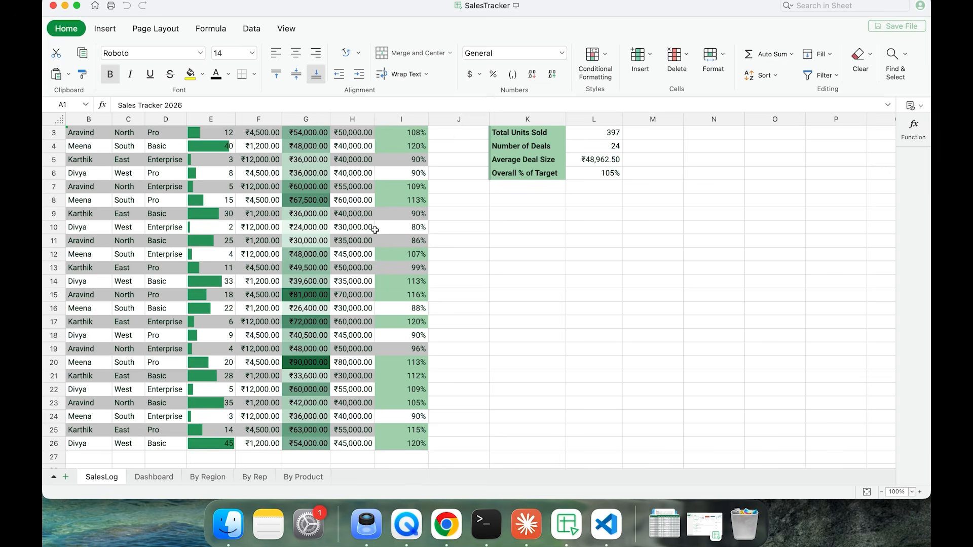
- Examine the Units Sold data bars in SalesLog, the Dashboard's Total Sales by Region chart, and the By Region, By Rep and By Product pivots
left_click(205, 142)
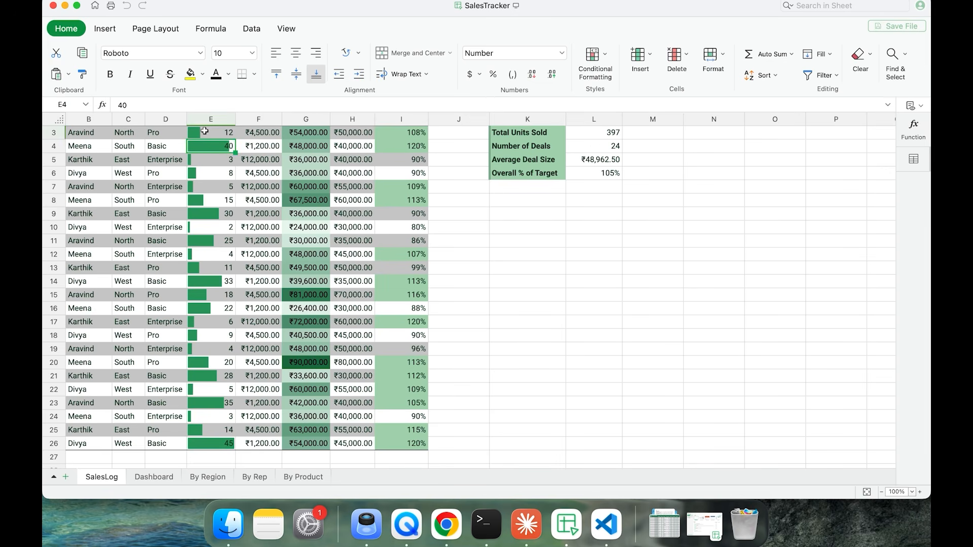
key("Down")
key("Down")
key("Down")
key("Down")
key("Down")
key("Down")
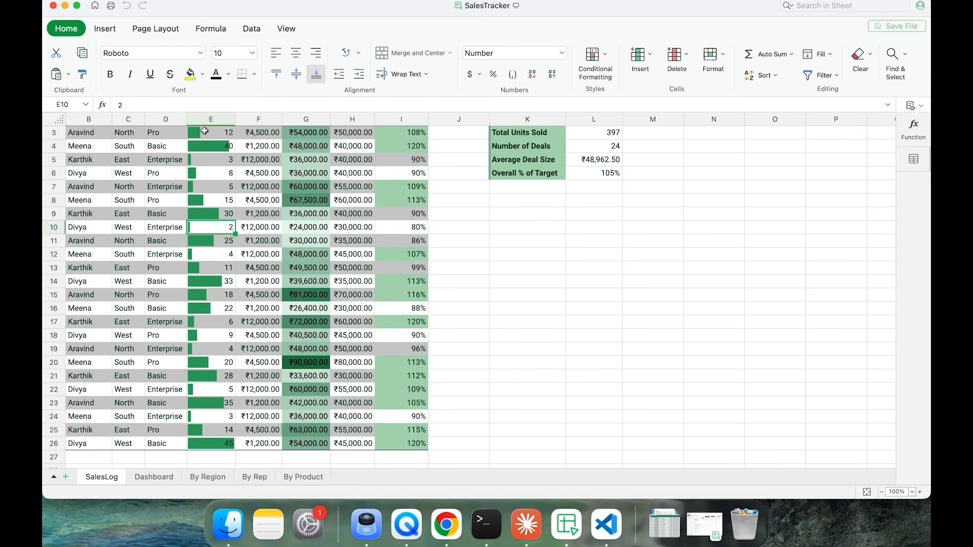
left_click(154, 477)
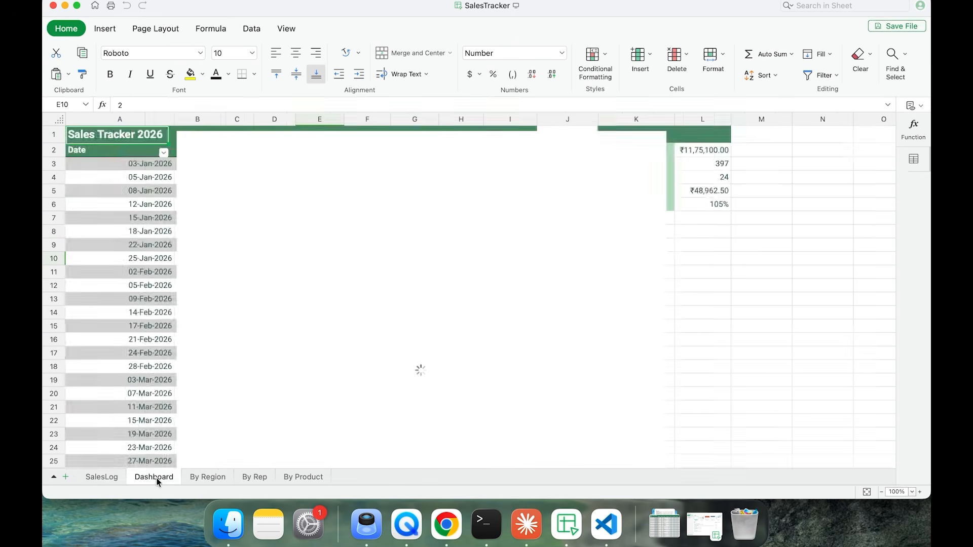
mouse_move(299, 410)
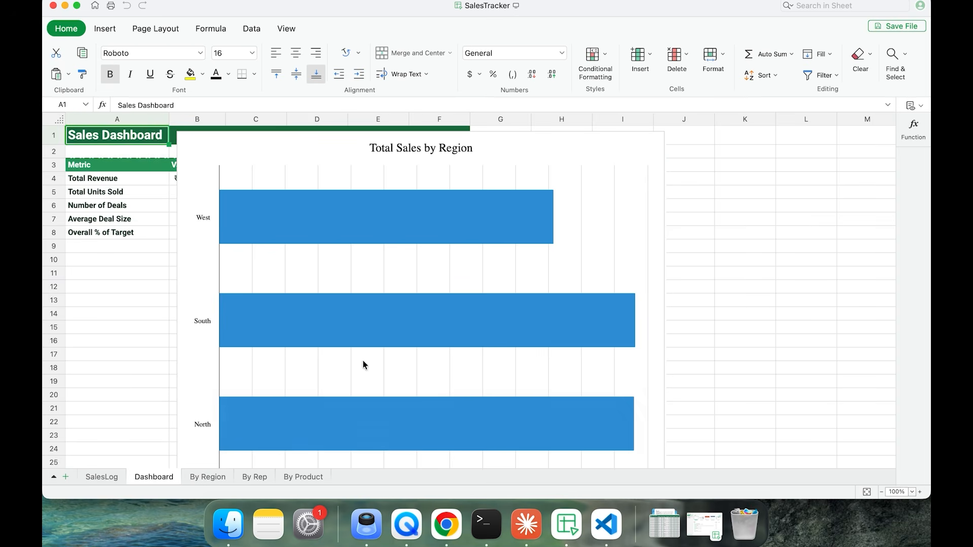
scroll(363, 363, "down", 5)
left_click(210, 479)
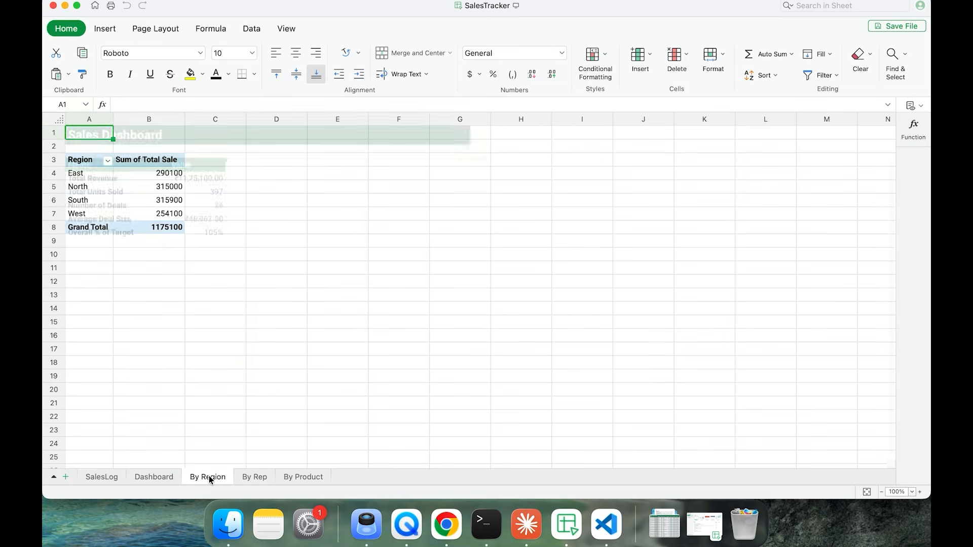
left_click(256, 478)
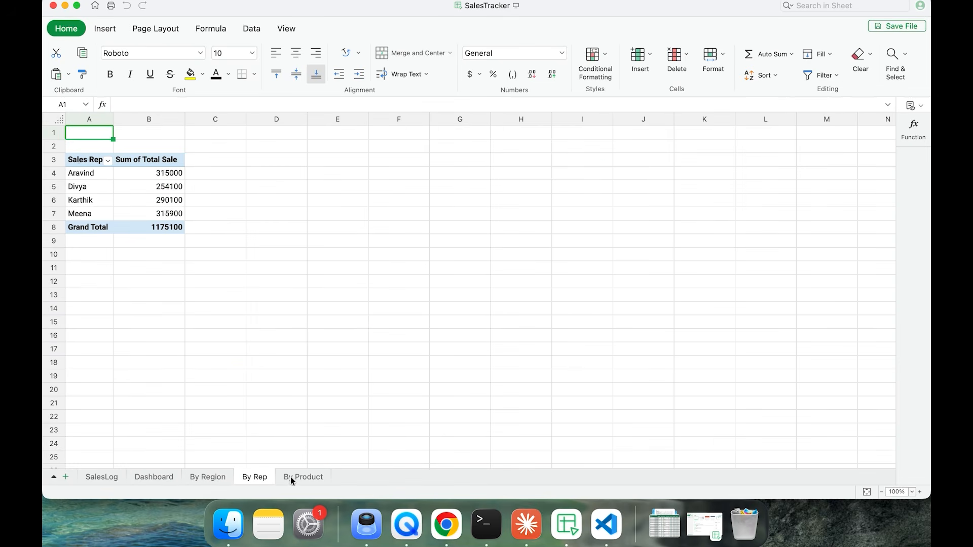
left_click(298, 479)
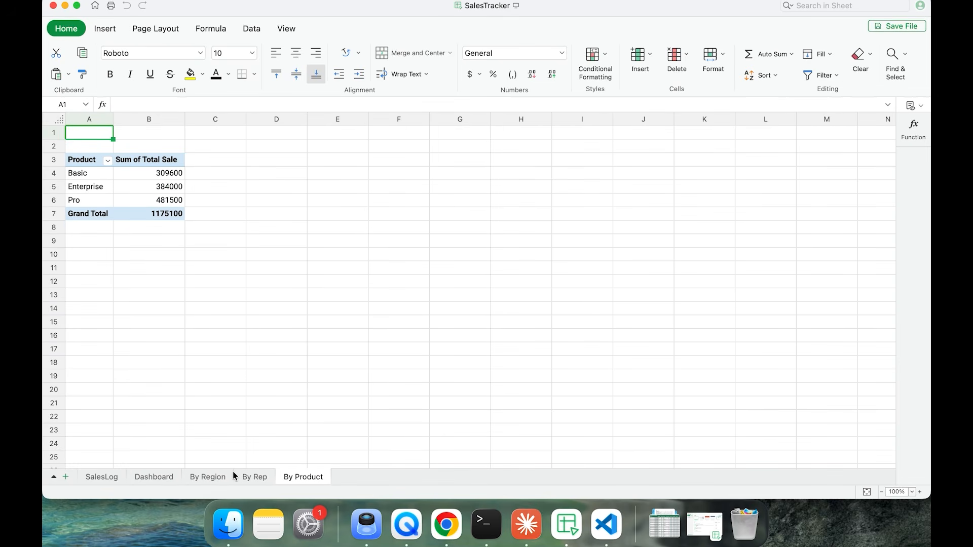
- Return to the SalesLog sheet and review the full Sales Tracker 2026 table with its Live Summary
left_click(101, 477)
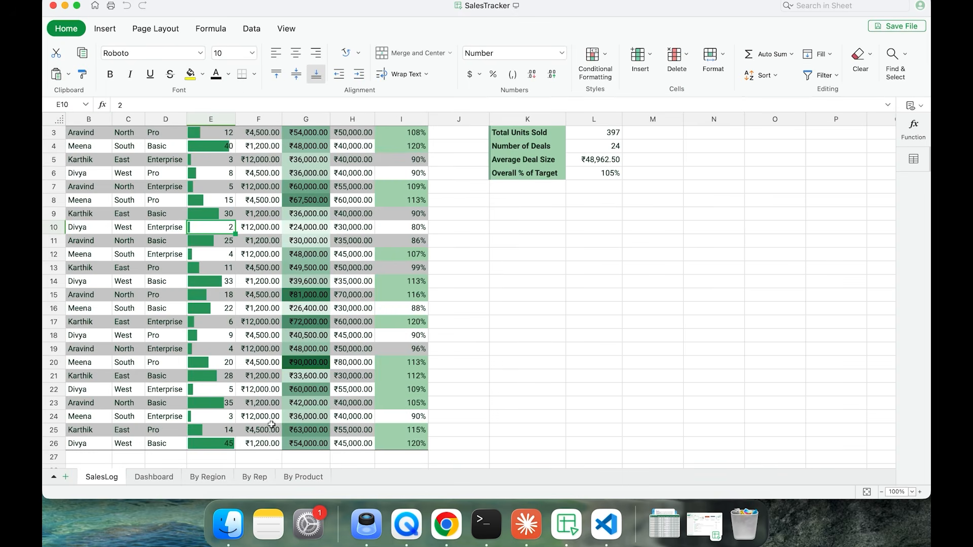
scroll(400, 382, "left", 3)
scroll(400, 382, "left", 2)
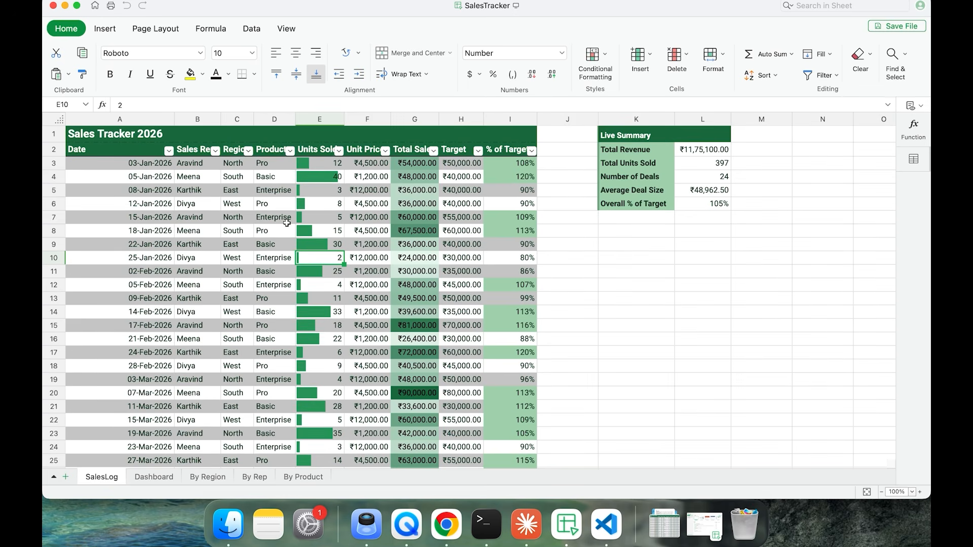
scroll(287, 223, "down", 5)
scroll(286, 223, "up", 5)
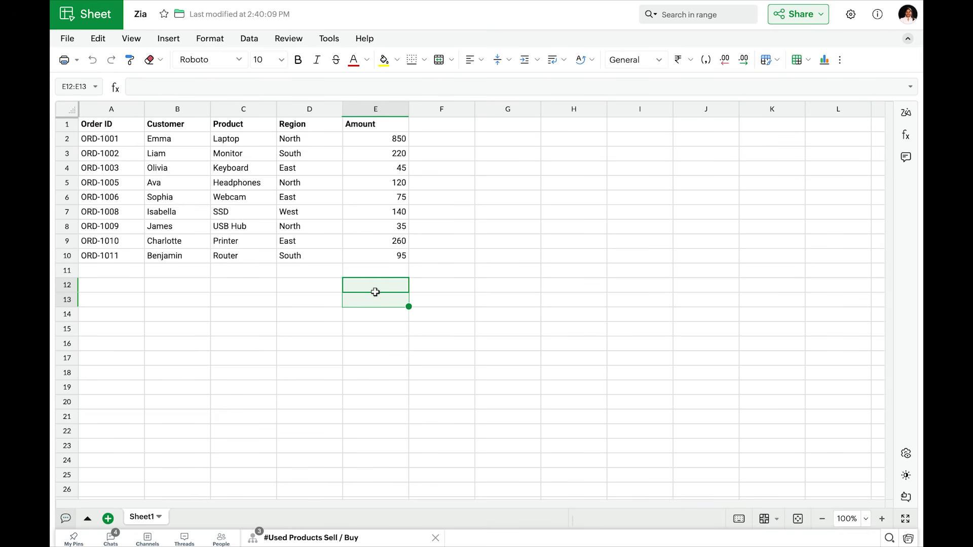
- In the Zia workbook, examine Zia's Insights for A1:E10, including Sum of Amount by Region and Count of Region, and check the Refine suggestions
left_click_drag(105, 124, 389, 256)
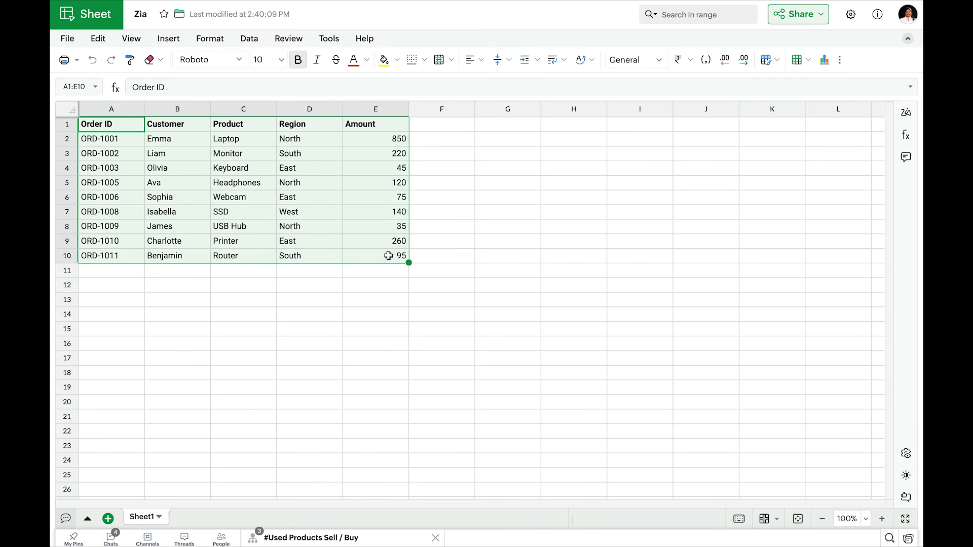
left_click(907, 116)
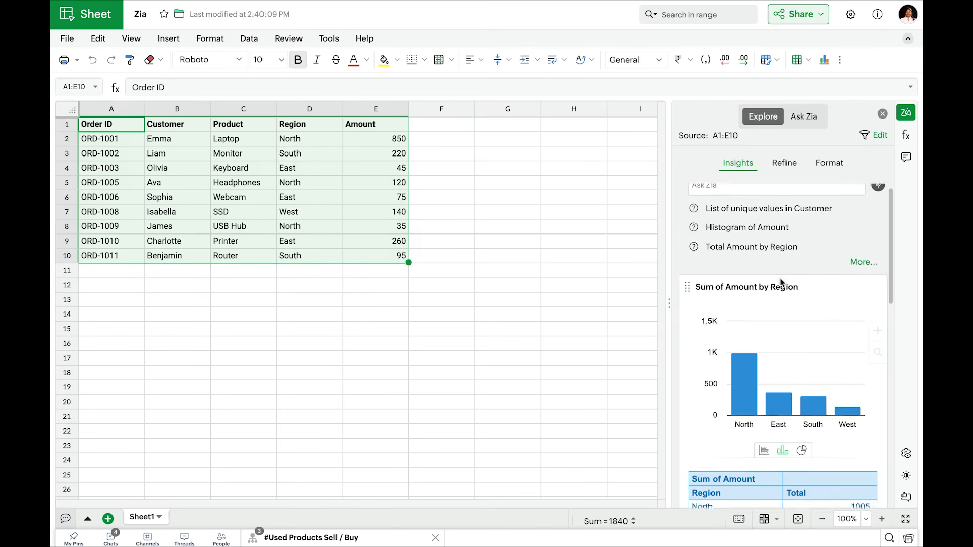
scroll(760, 267, "down", 3)
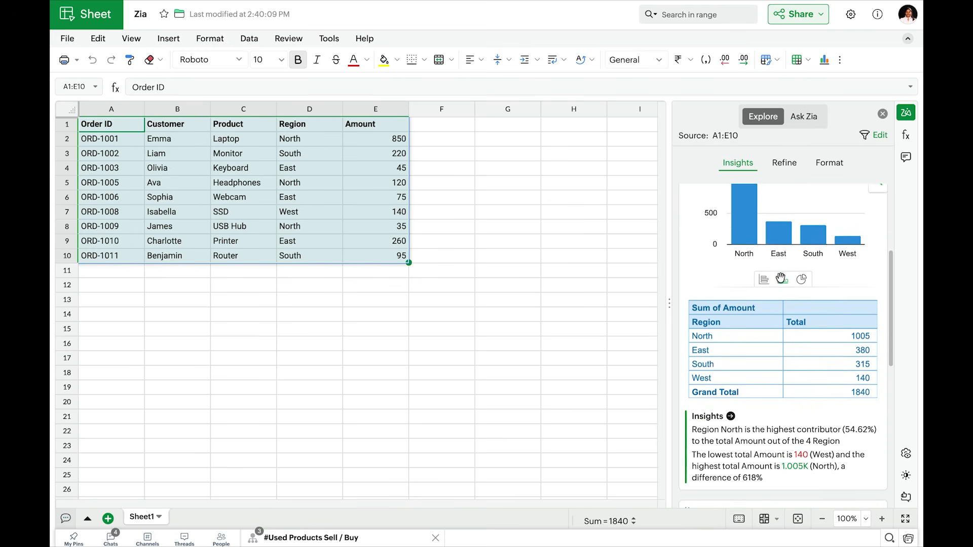
scroll(780, 279, "down", 5)
scroll(781, 283, "down", 1)
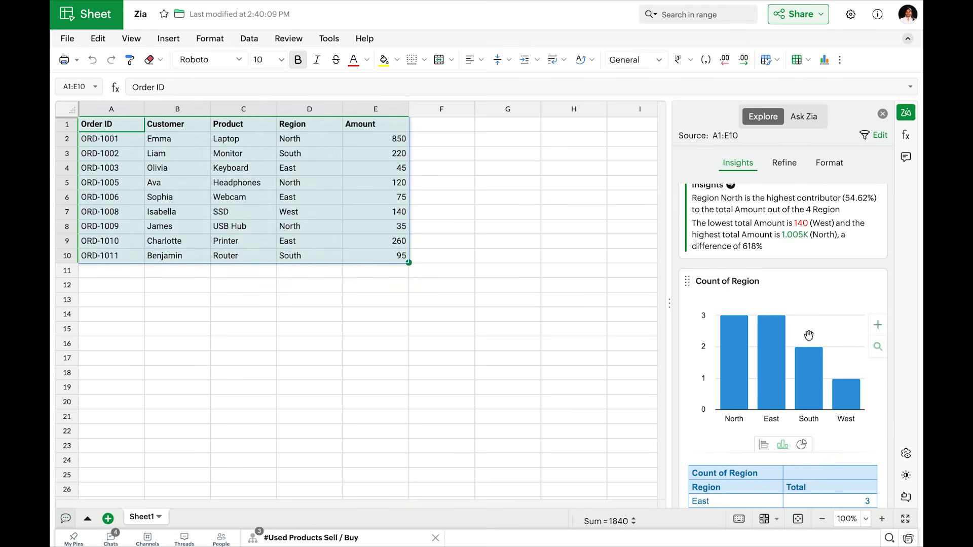
scroll(806, 332, "down", 3)
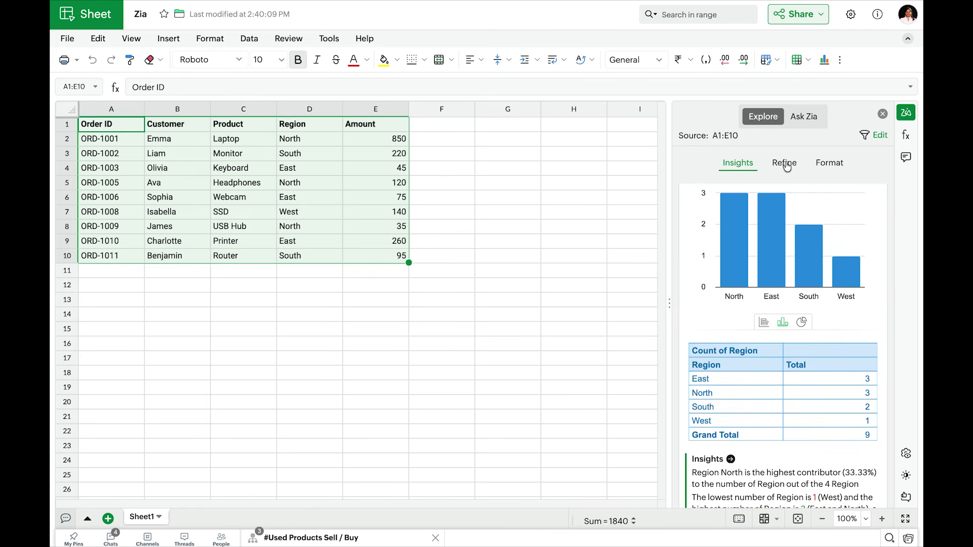
left_click(785, 163)
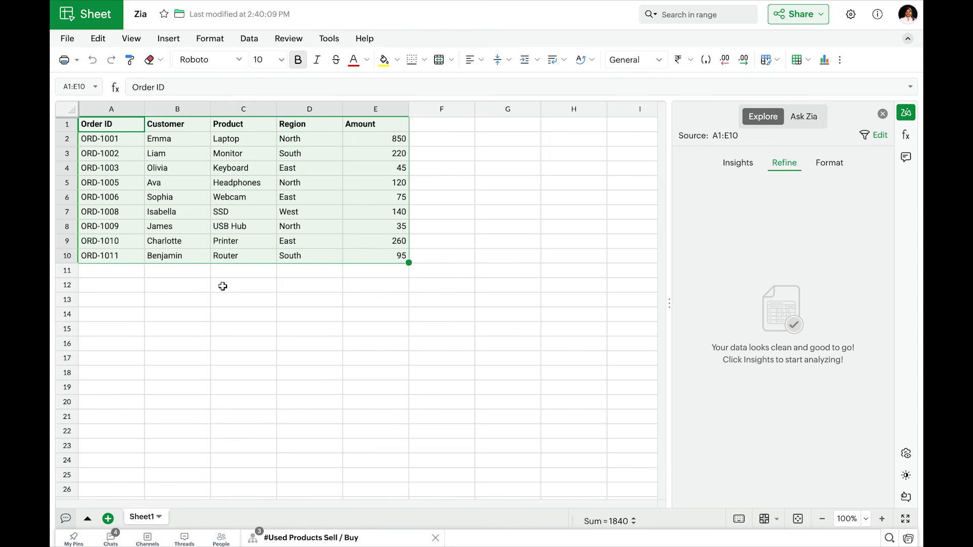
- Copy the Headphones record in A5:E5 over the record in row 6 to create a duplicate
left_click_drag(103, 185, 395, 185)
key("ctrl+c")
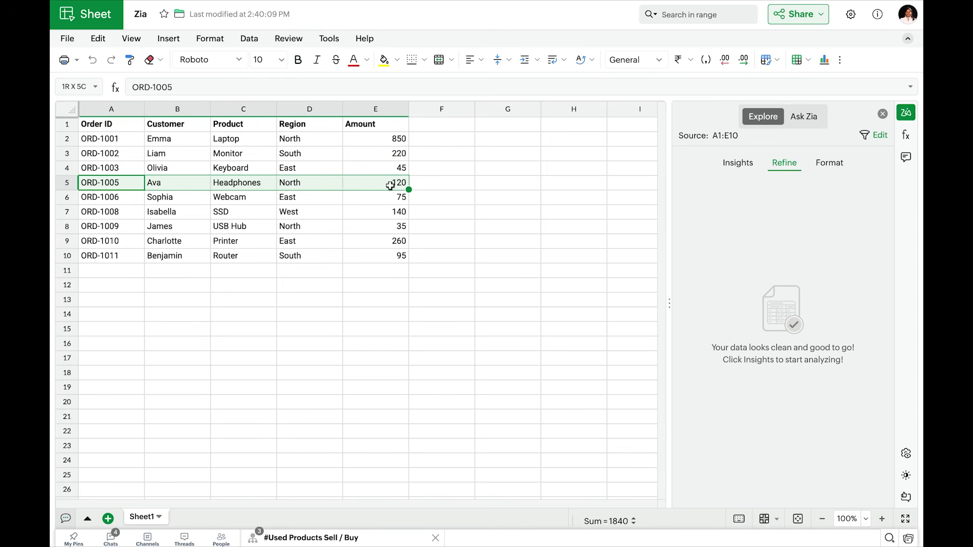
left_click(120, 199)
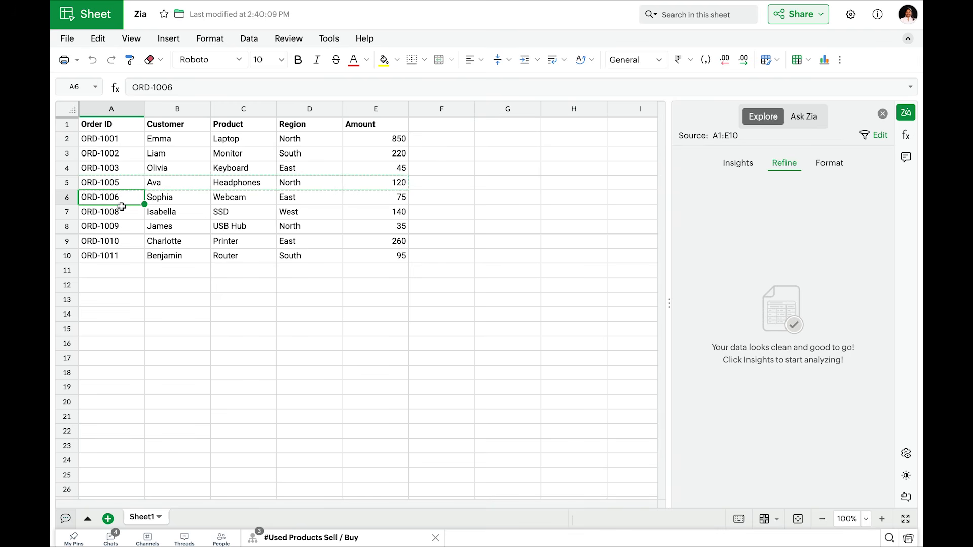
key("ctrl+v")
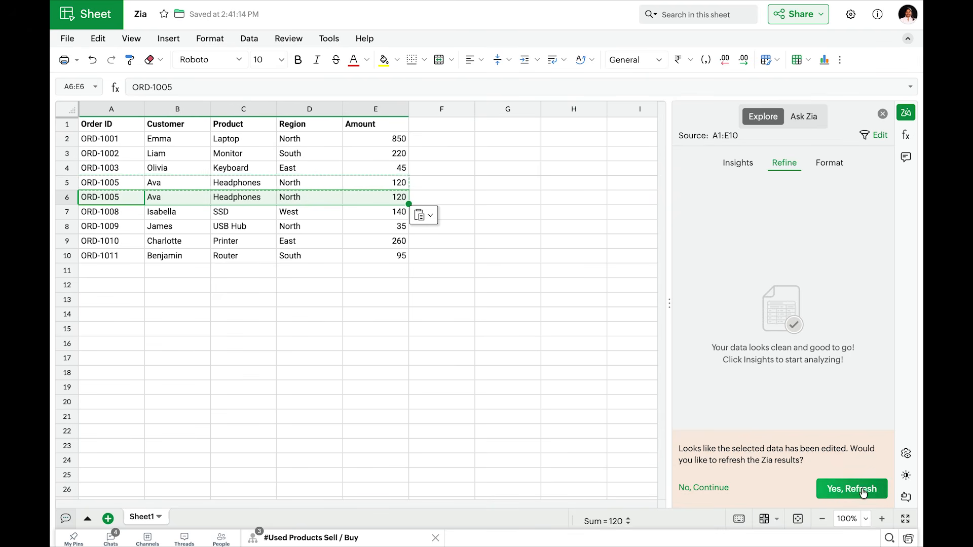
- Refresh the Zia results and delete the duplicate record, matching on all columns with the first row as header
left_click(836, 489)
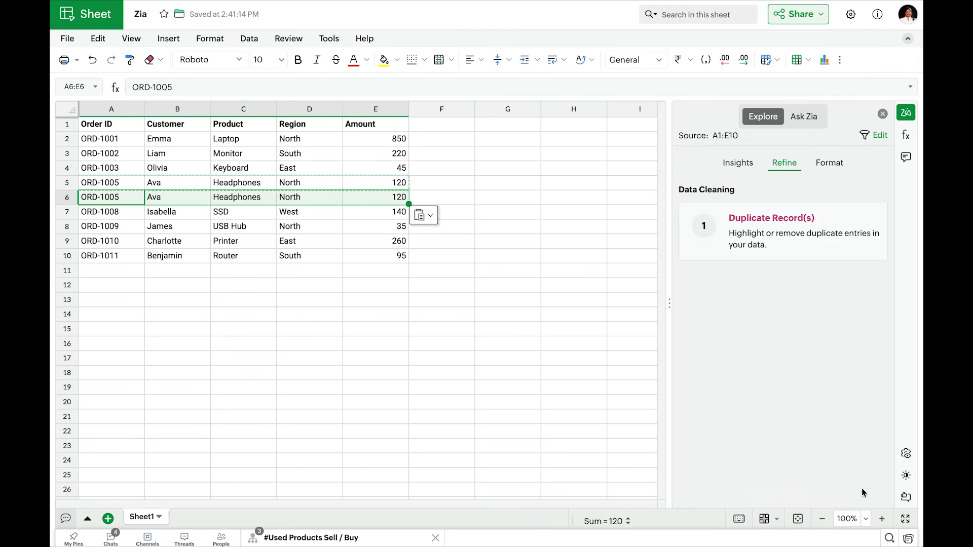
left_click(824, 234)
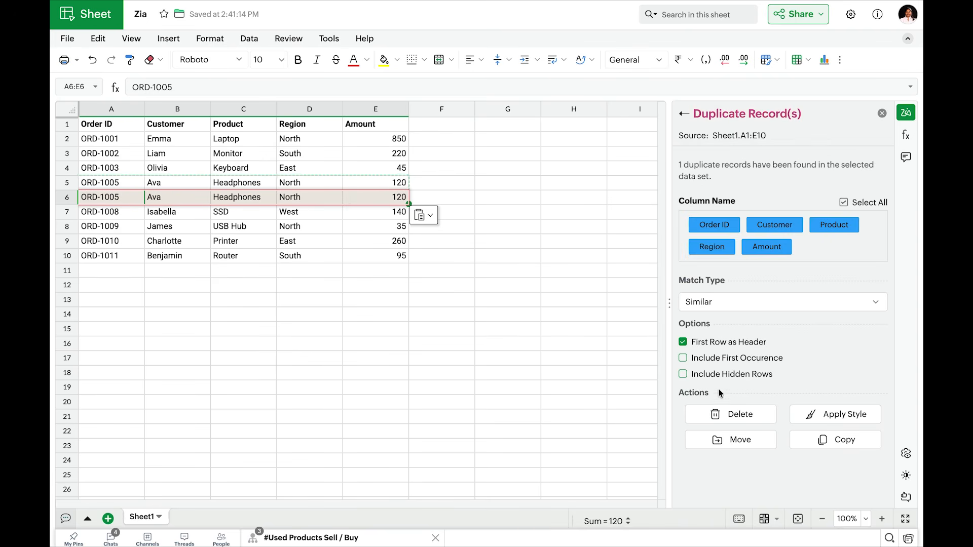
left_click(734, 415)
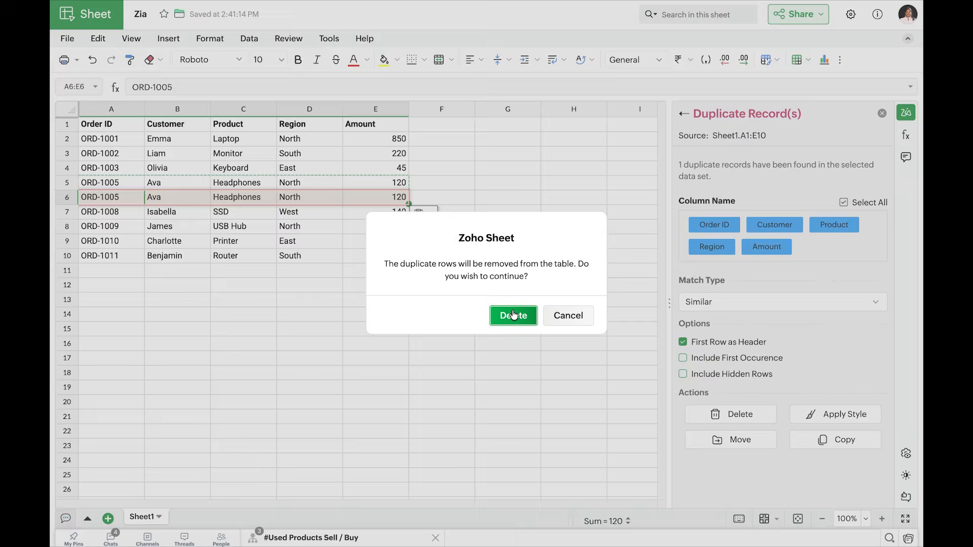
left_click(513, 314)
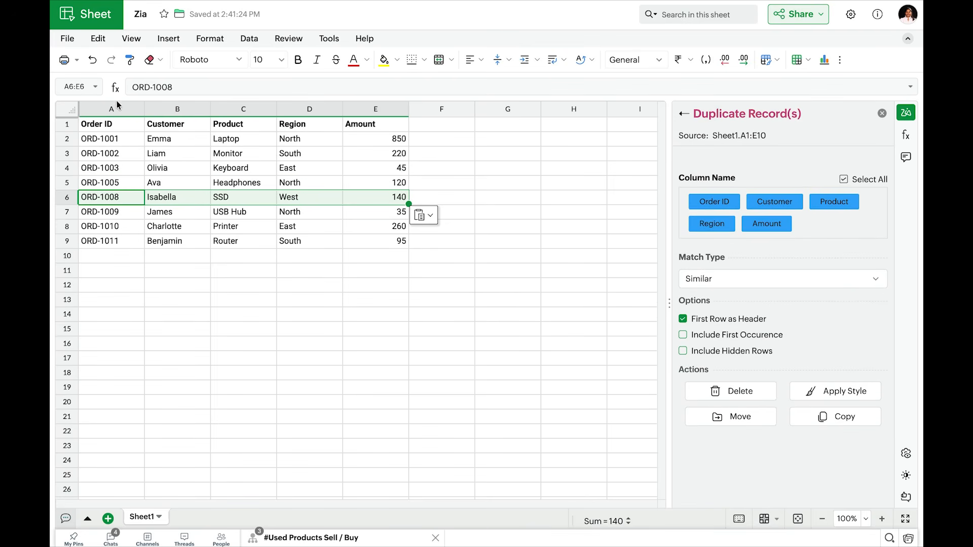
- View Zia's Classic conditional formatting suggestion for A1:E9, and apply the second suggested table style with the solid blue header
left_click_drag(99, 125, 397, 240)
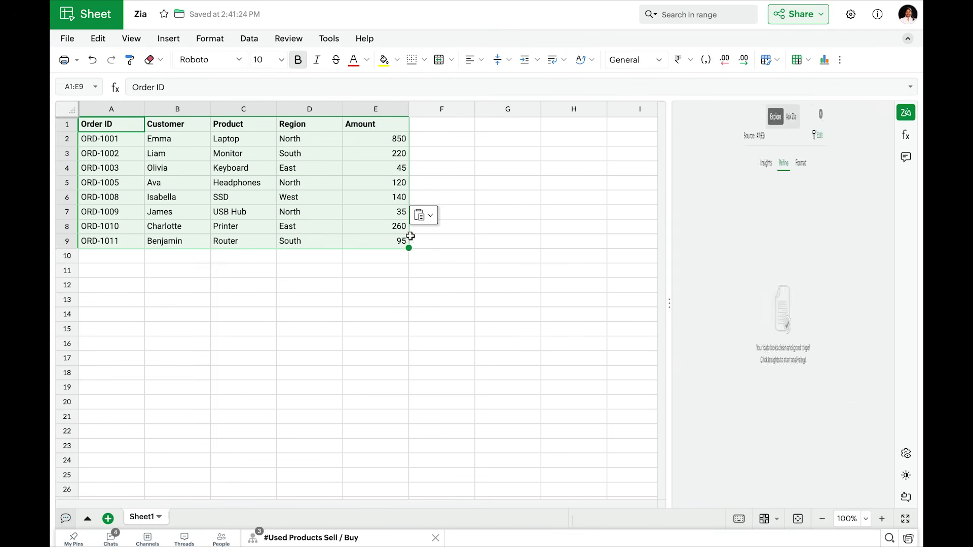
left_click(835, 166)
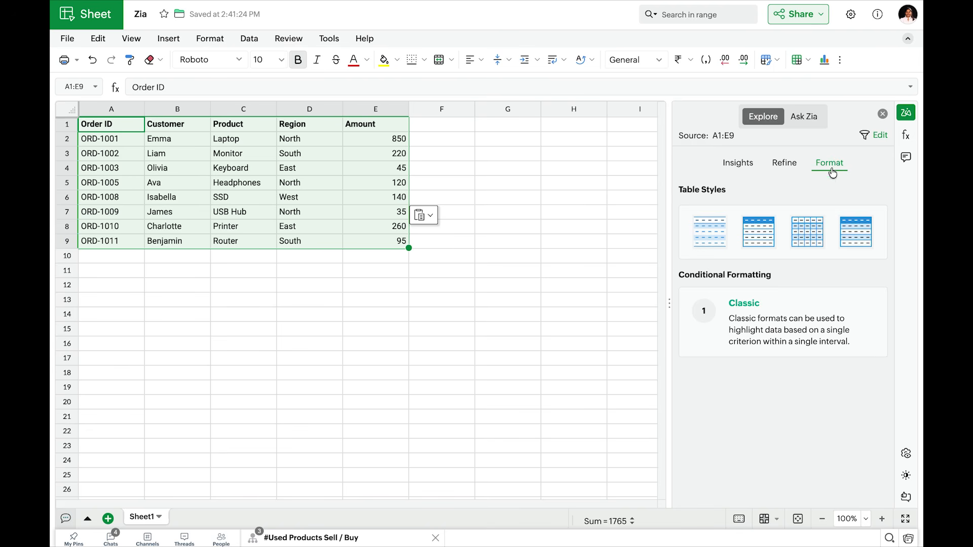
left_click(780, 323)
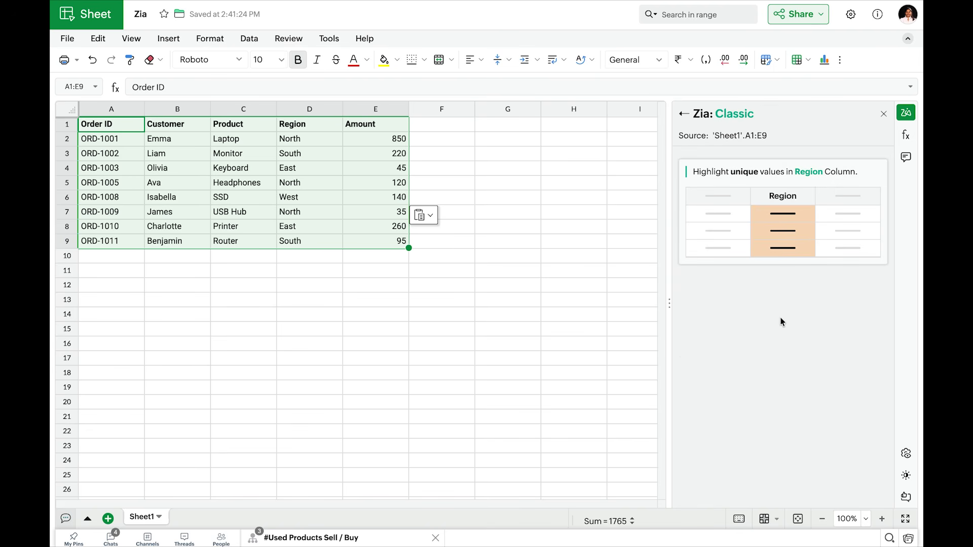
left_click(683, 114)
left_click(762, 234)
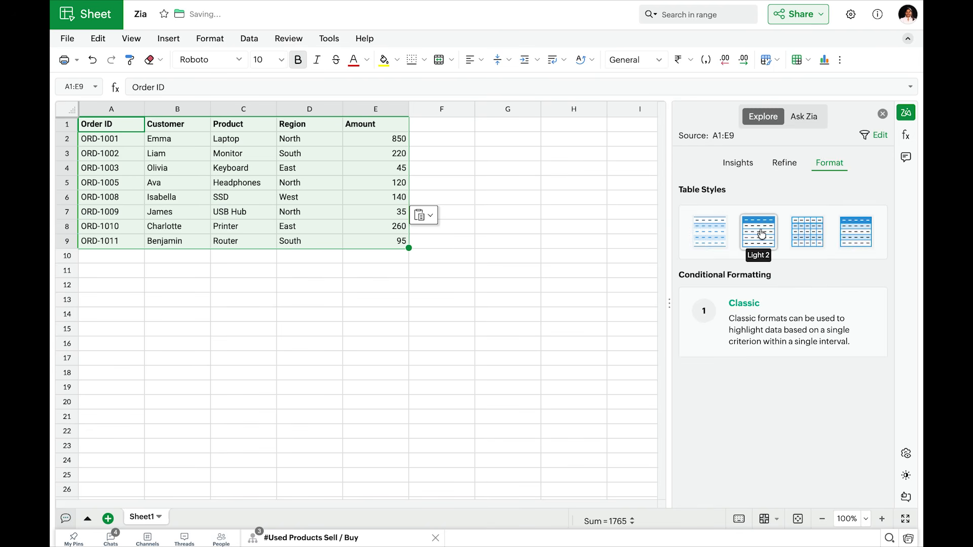
left_click(580, 253)
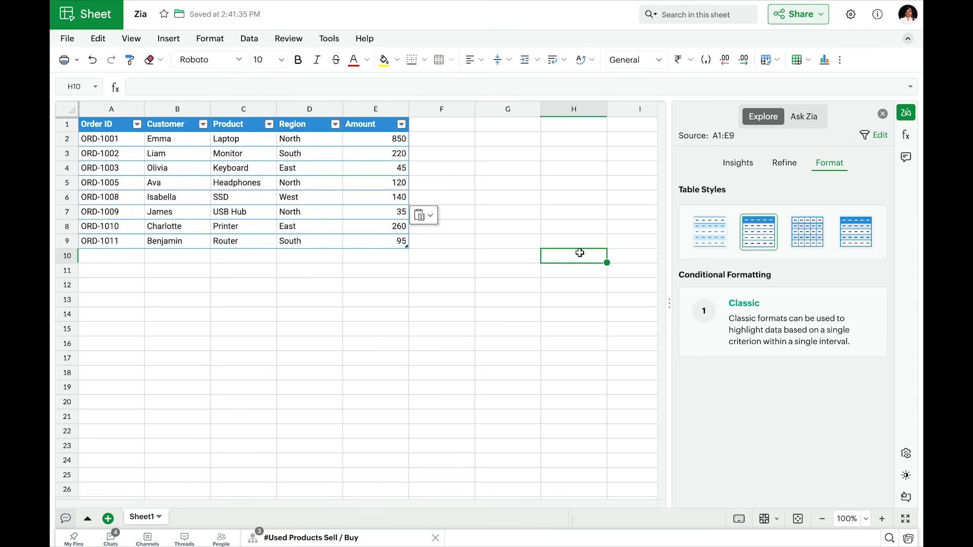
- Switch to the Zoho Show presentation and start the slideshow at the "Zia Insights, Refine and Analyze" slide
left_click(319, 17)
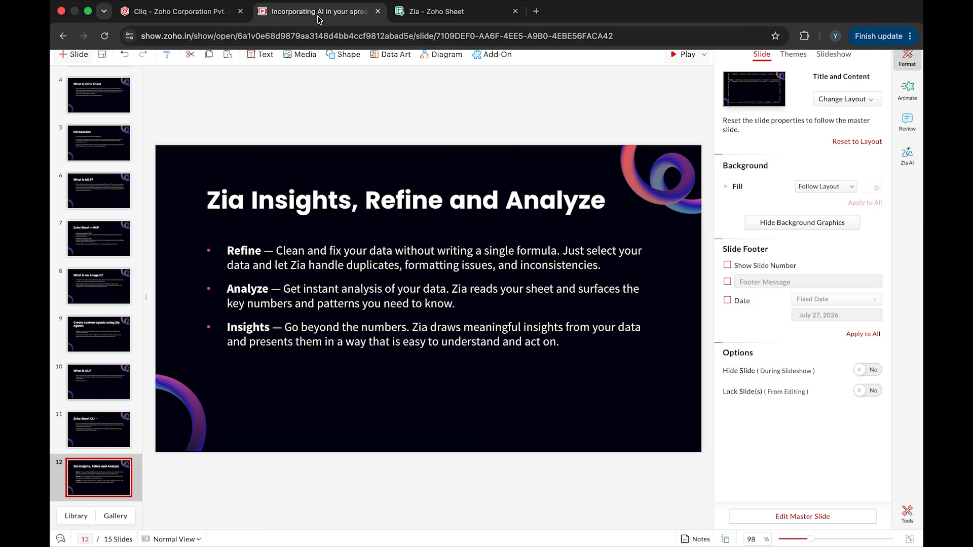
left_click(675, 54)
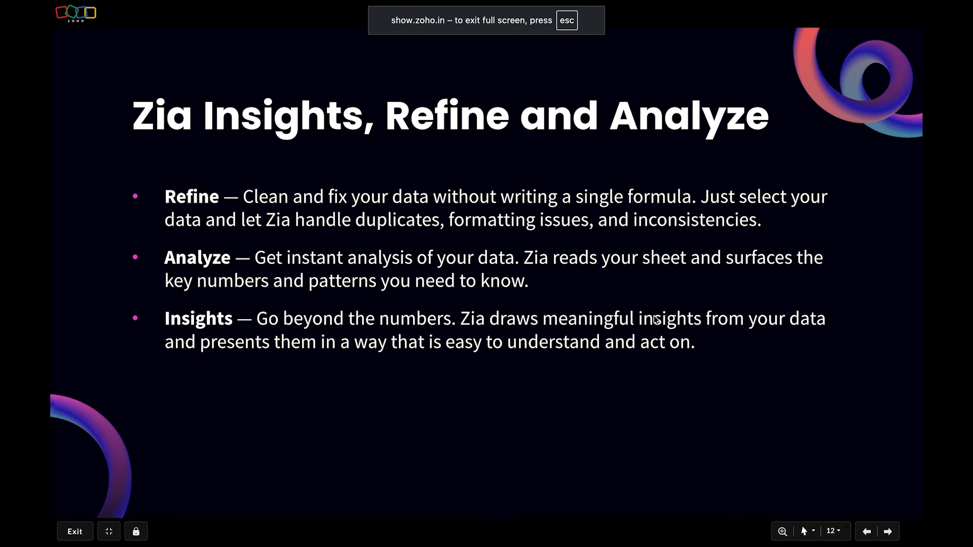